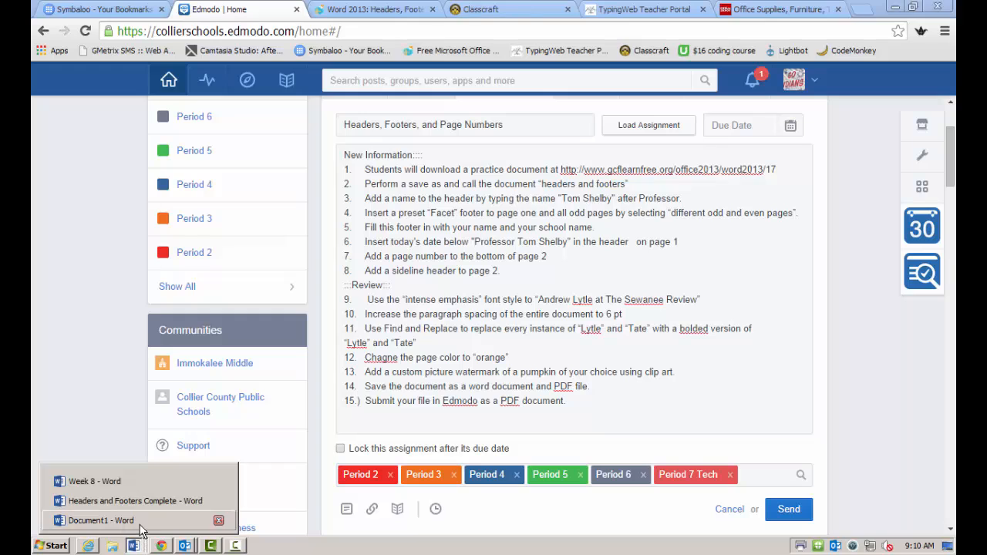
- Review the Edmodo assignment text, then switch to the GCFLearnFree Word 2013 headers and footers lesson
click(646, 371)
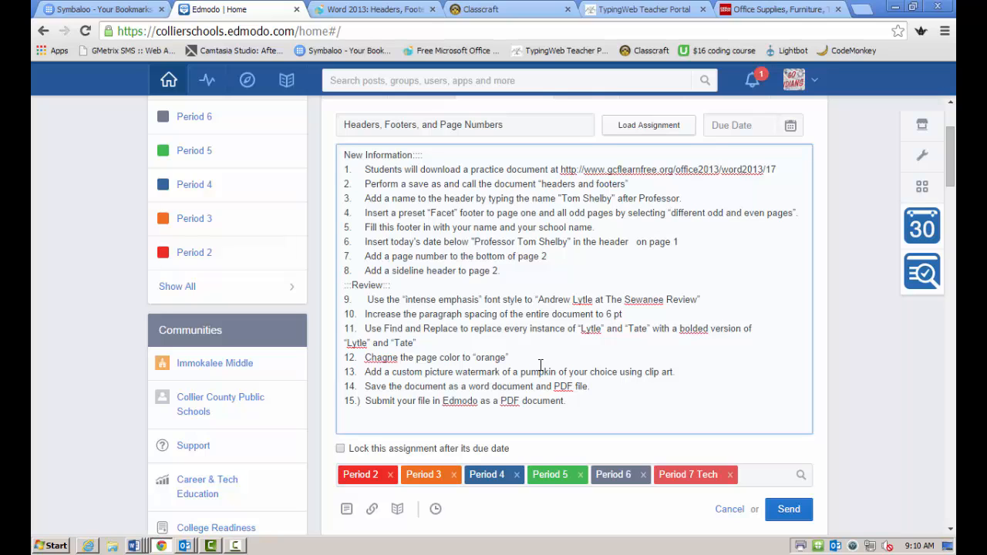
scroll(538, 367, down, 2)
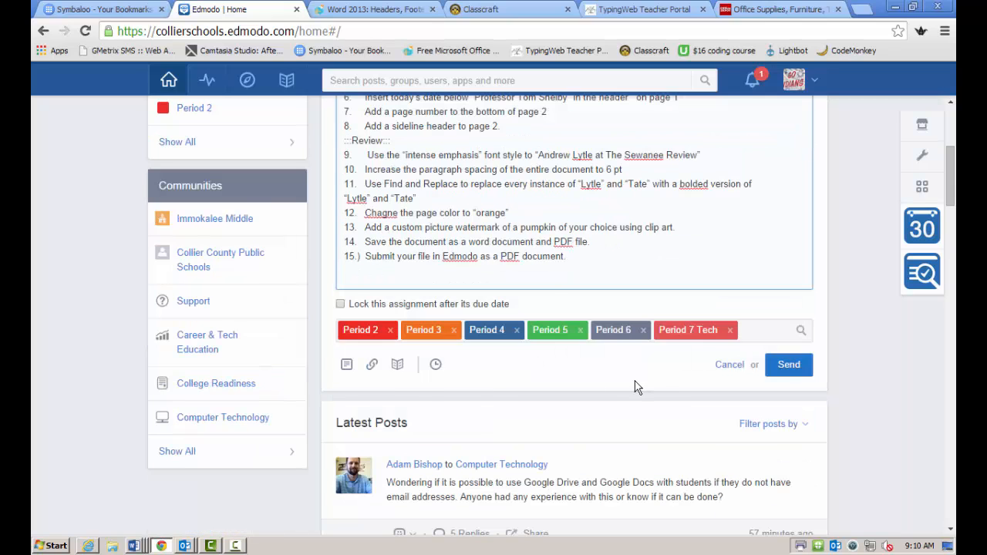
scroll(634, 385, up, 2)
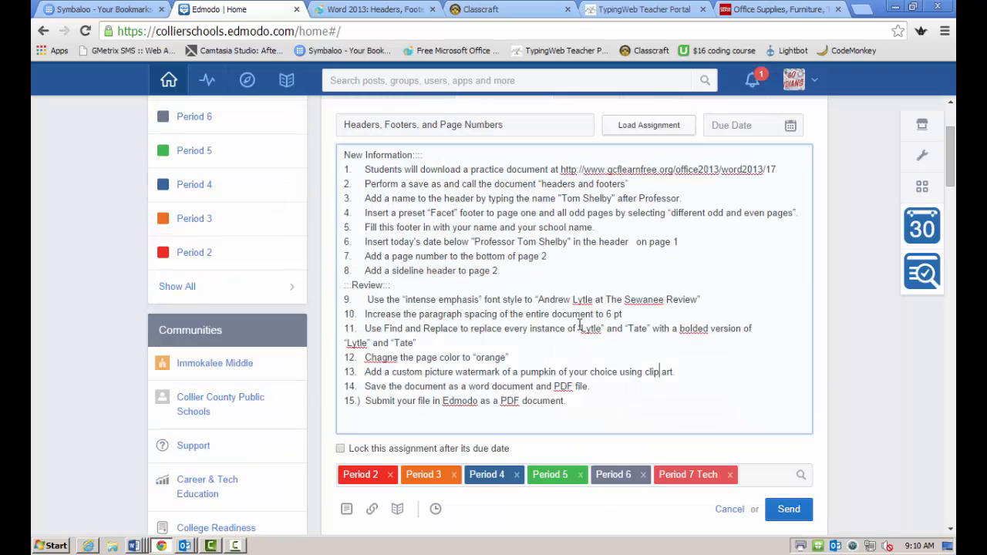
click(393, 13)
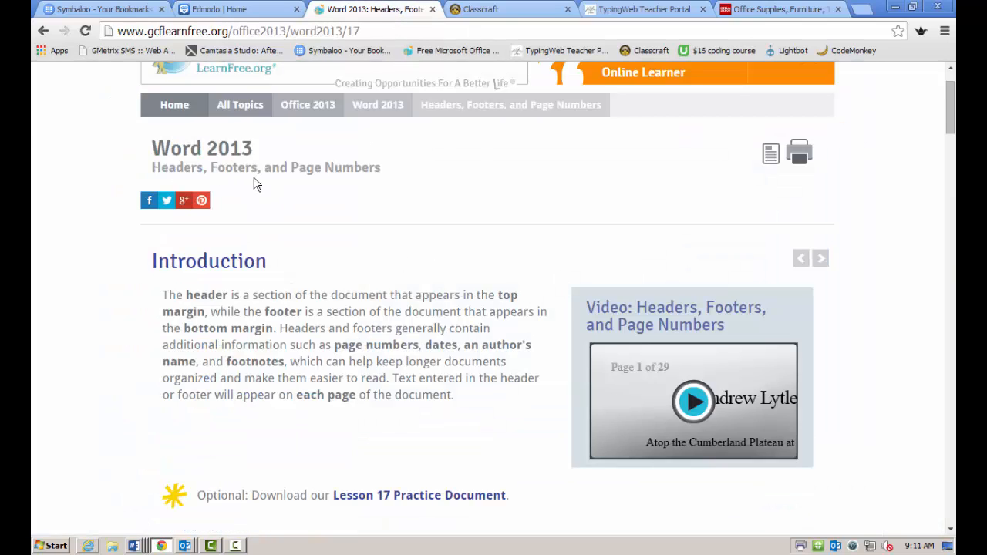
- Download the Lesson 17 Practice Document from GCFLearnFree and open it in Word
scroll(438, 223, down, 1)
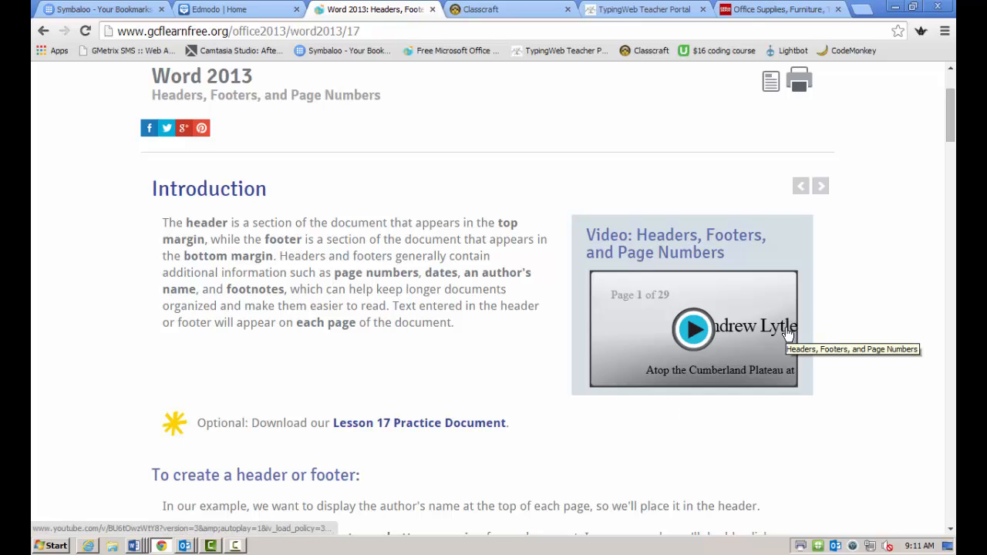
scroll(788, 333, down, 1)
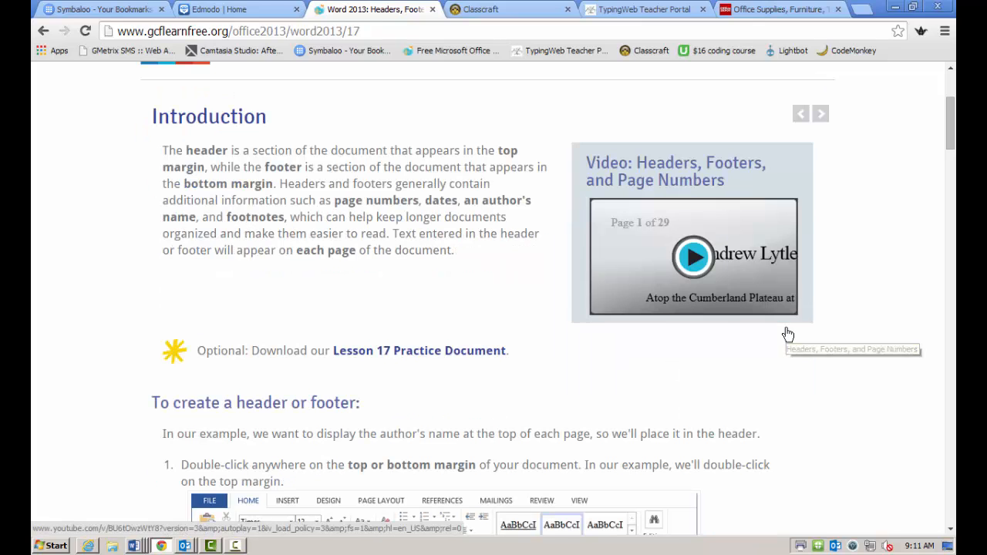
click(392, 357)
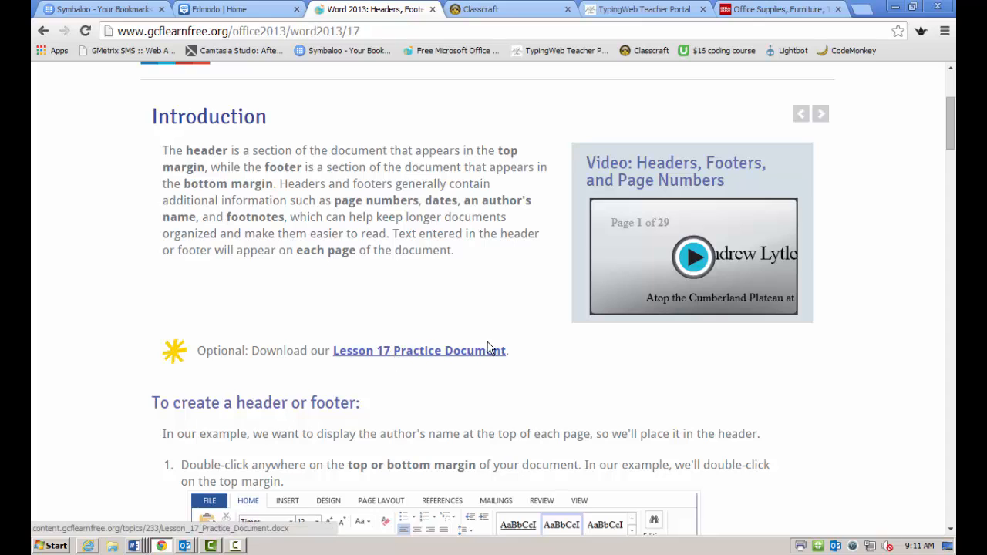
click(75, 523)
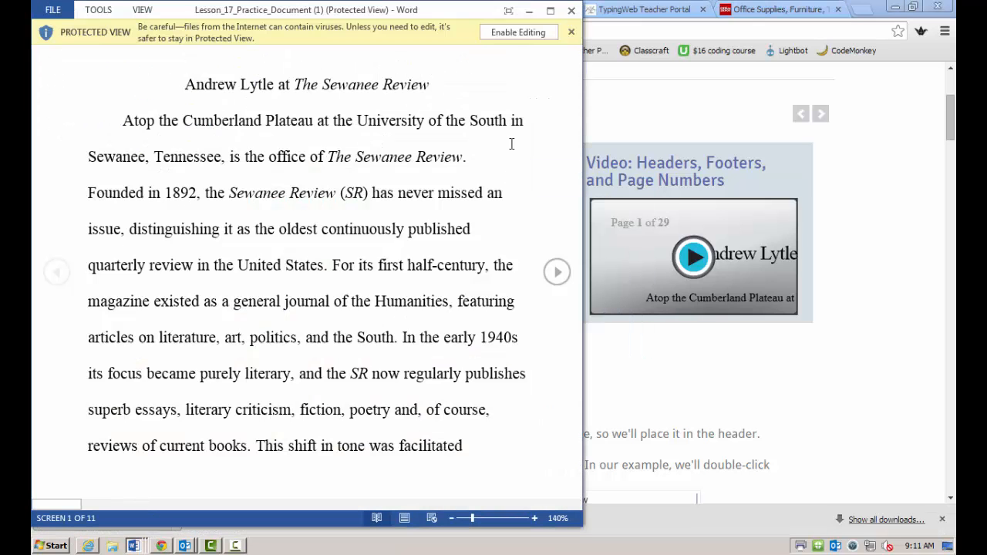
- Enable editing and save the practice document as 'Headers and Footers' in GMetrixTemplates
click(517, 32)
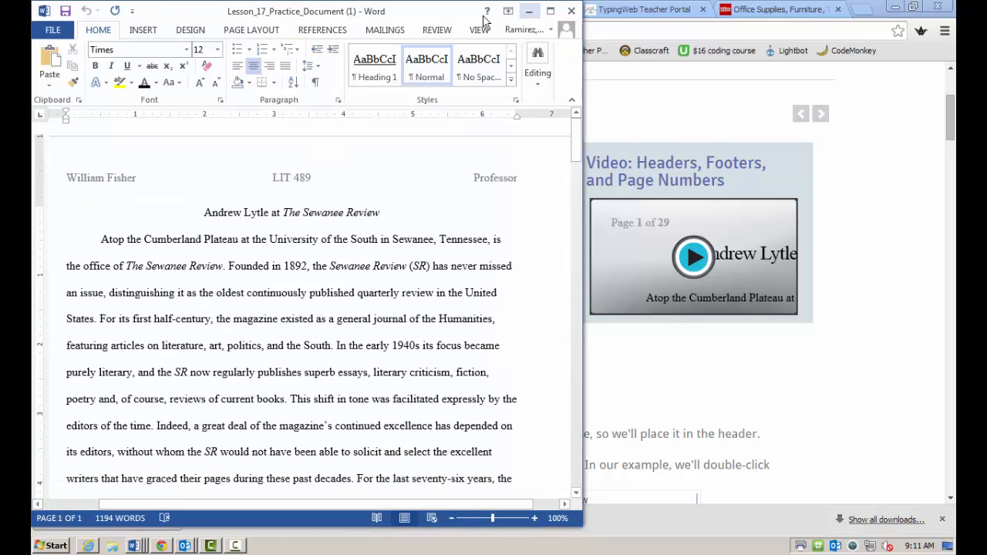
drag(431, 20, 556, 23)
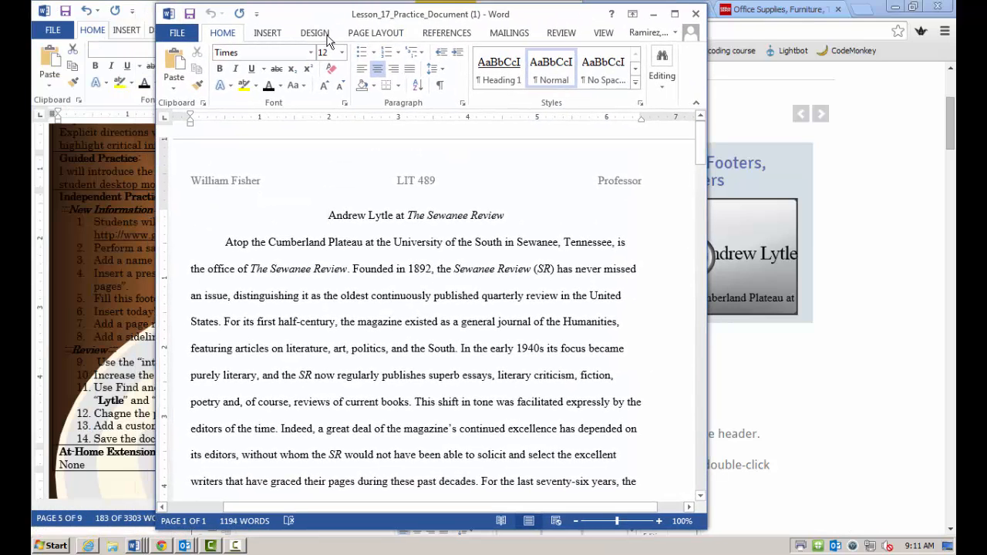
click(177, 32)
click(185, 177)
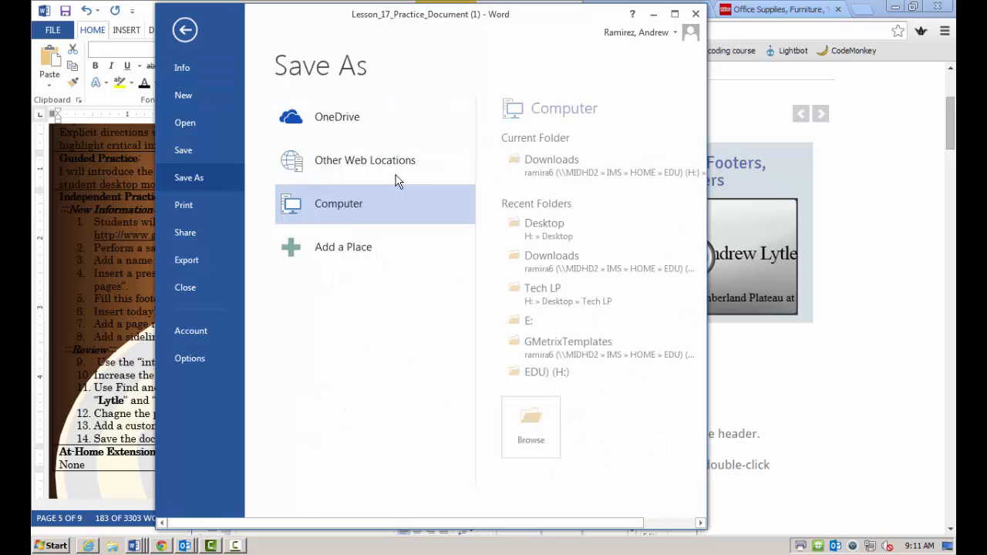
click(546, 353)
key(BackSpace)
text(Headers and Footers)
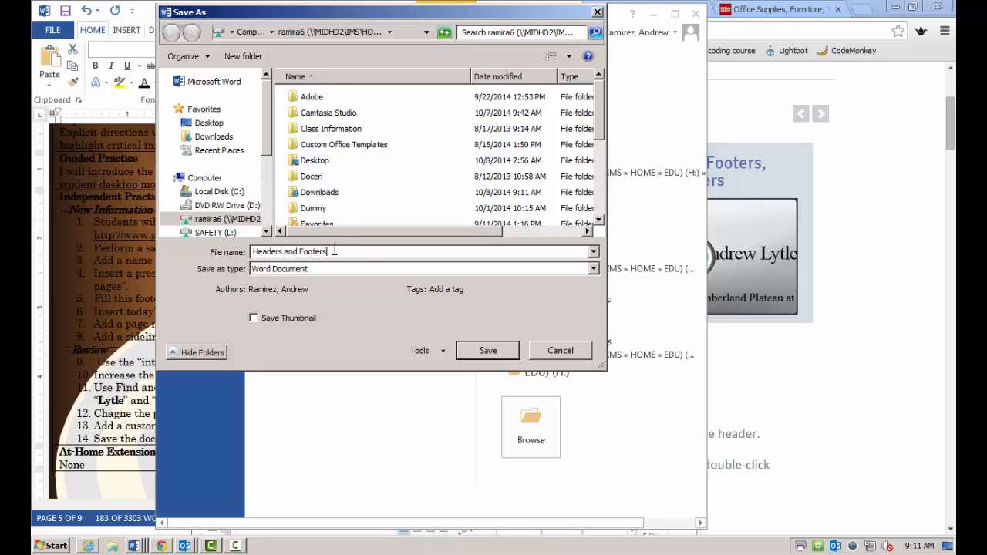
drag(298, 252, 248, 251)
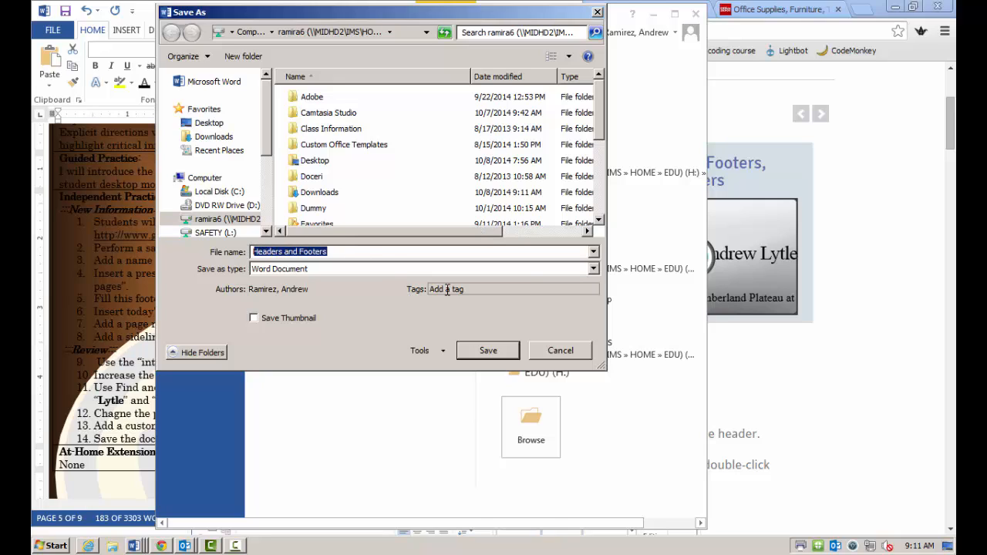
click(493, 351)
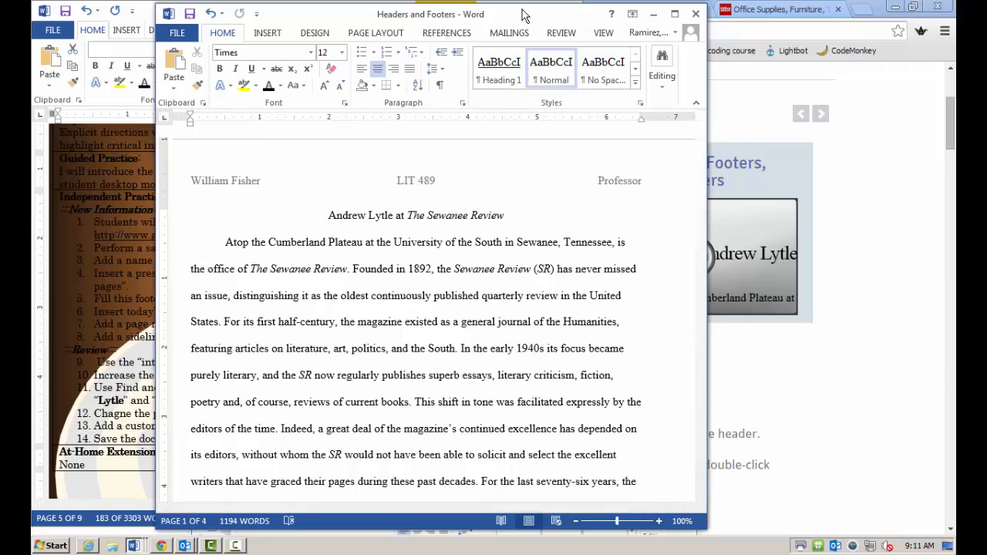
drag(522, 11, 553, 28)
- Close the Week 8 document, keeping its changes
click(572, 10)
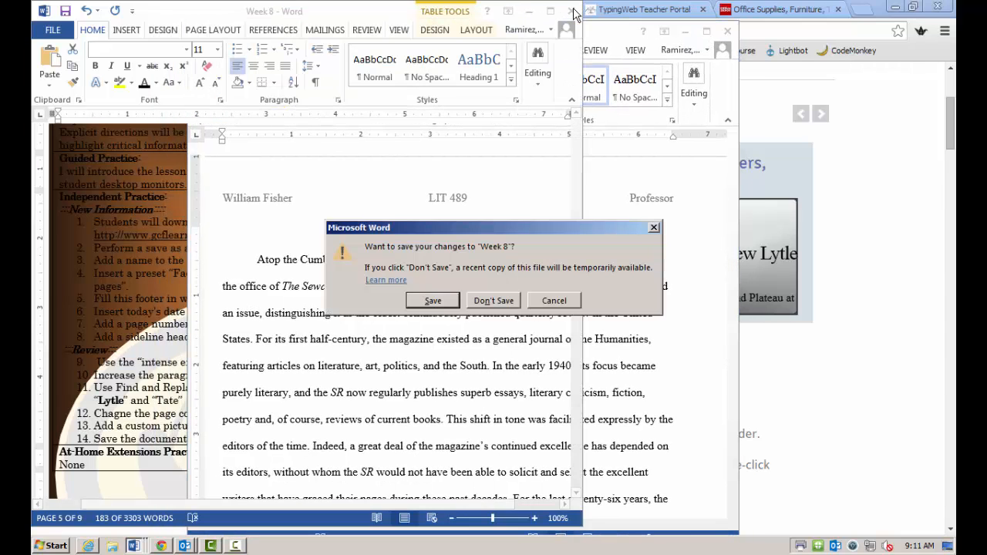
click(432, 301)
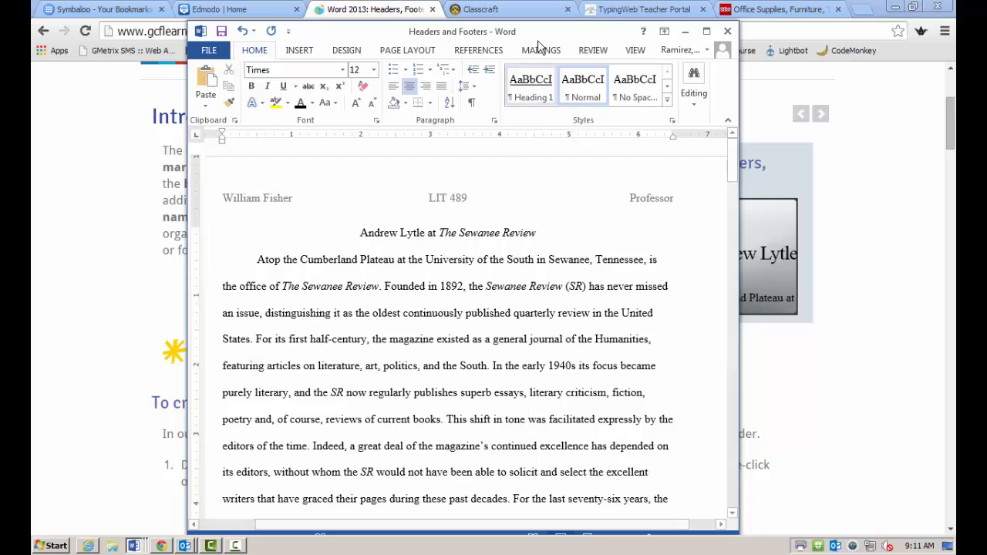
drag(538, 40, 645, 40)
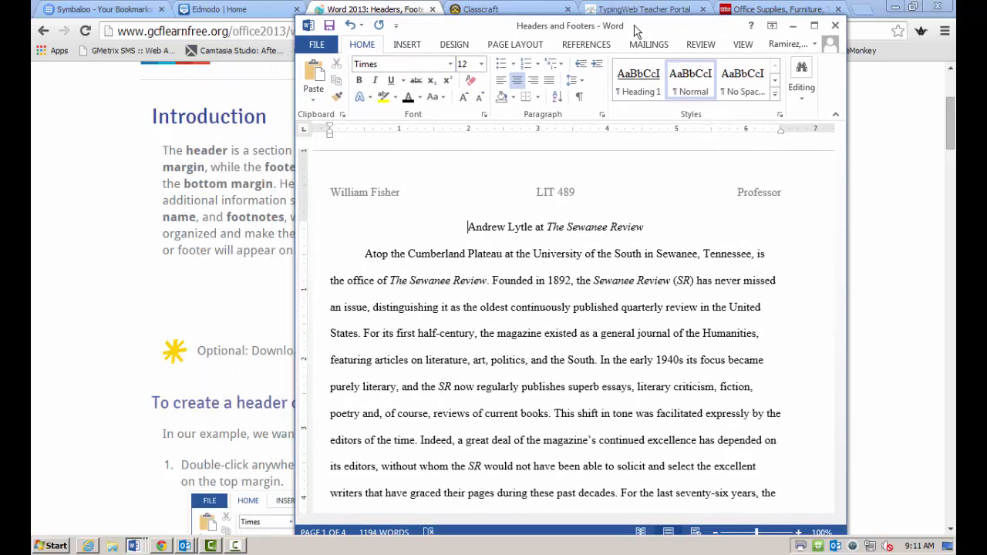
- Tile the browser on the left half beside Word on the right, showing the GCFLearnFree lesson
click(257, 12)
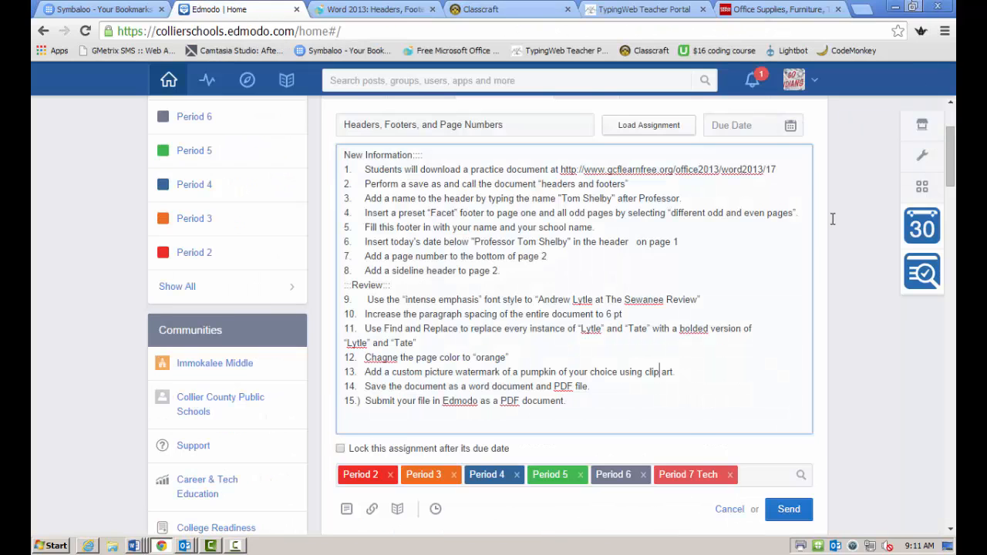
click(913, 6)
drag(789, 6, 417, 17)
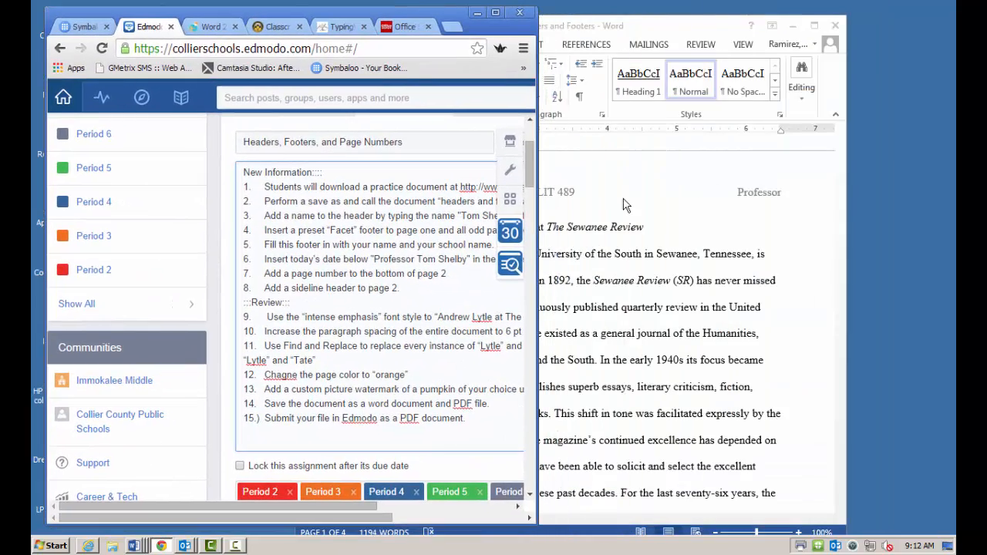
drag(649, 26, 829, 30)
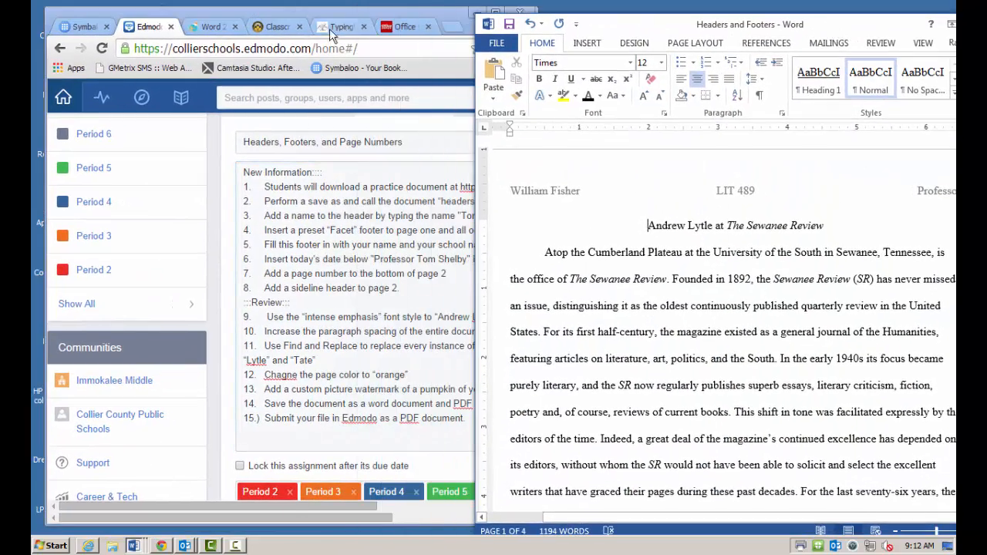
click(212, 26)
- Read the lesson through to its page 3 page-numbers steps, then return to the Edmodo assignment
scroll(357, 263, down, 8)
scroll(357, 262, down, 2)
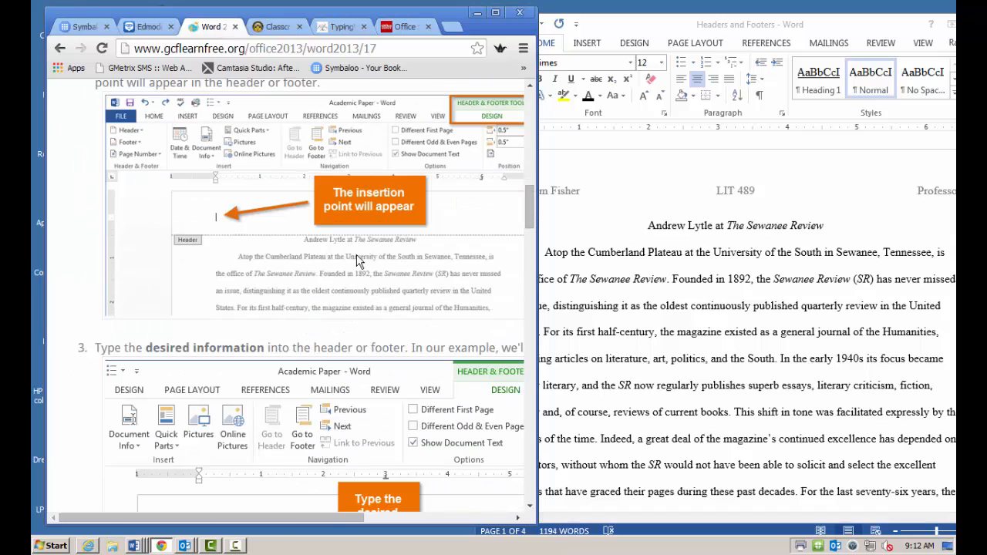
scroll(357, 262, down, 5)
scroll(417, 345, down, 5)
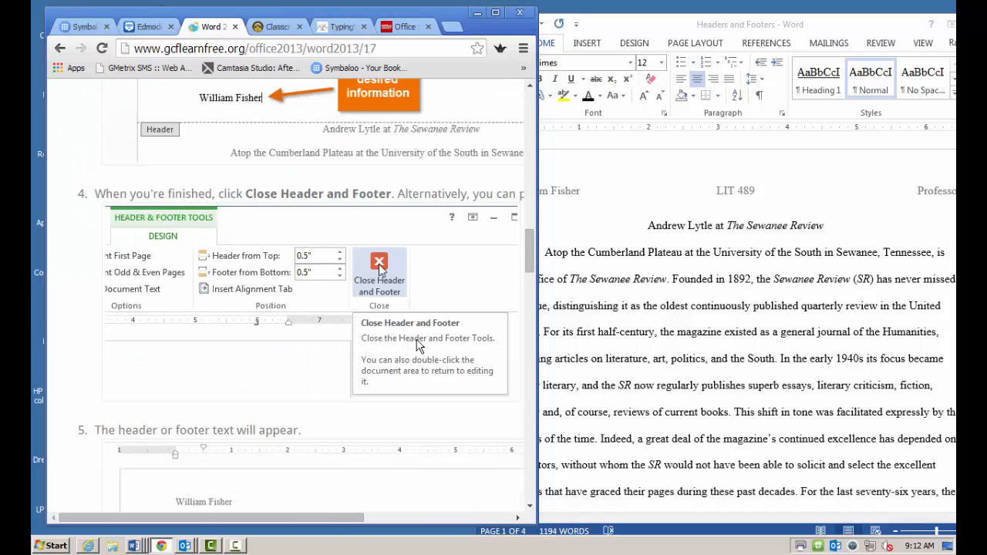
scroll(416, 345, down, 15)
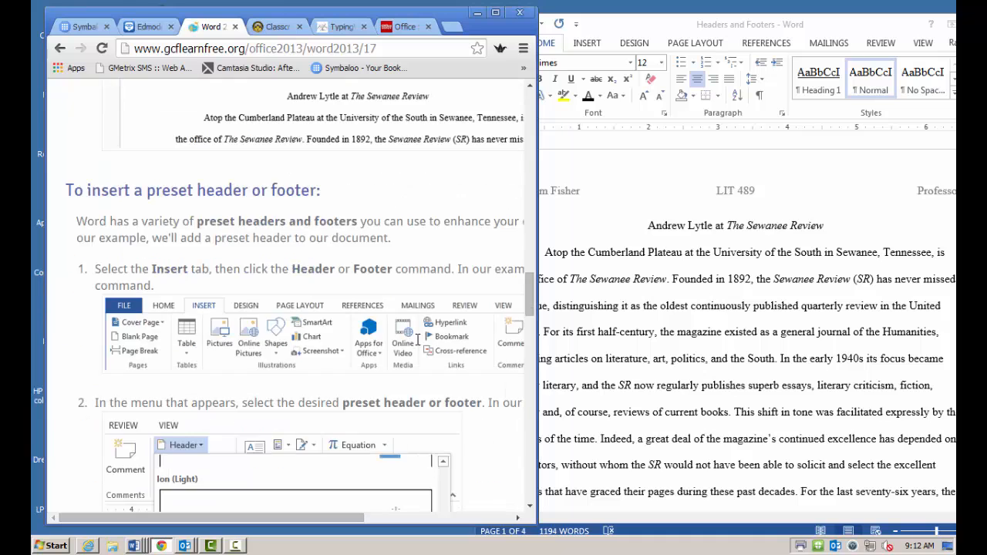
scroll(417, 345, down, 20)
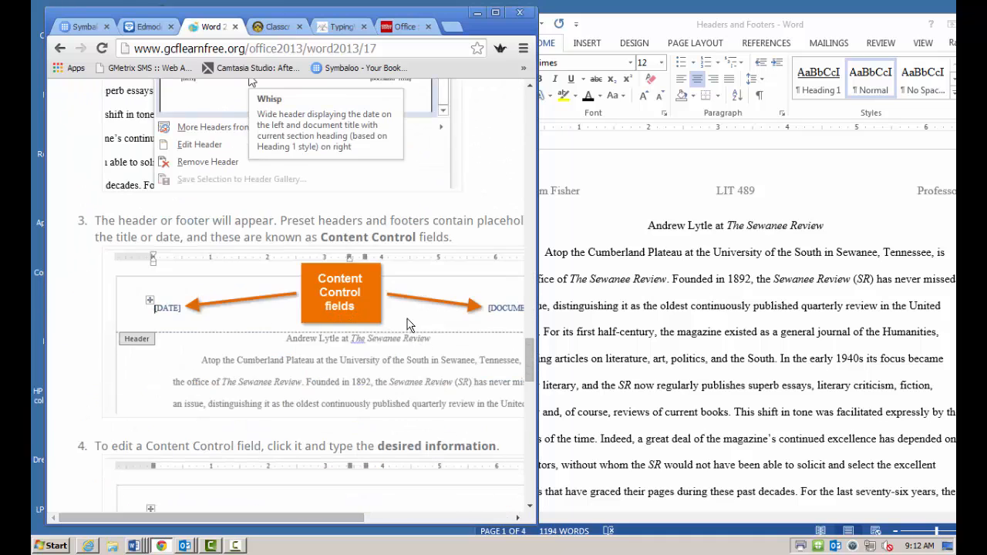
scroll(408, 322, down, 15)
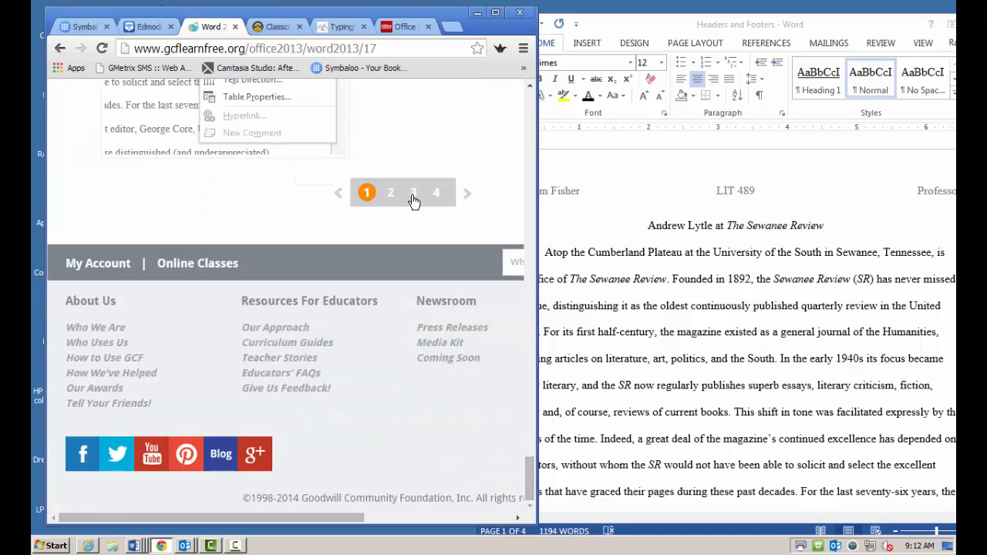
click(413, 193)
scroll(409, 337, down, 10)
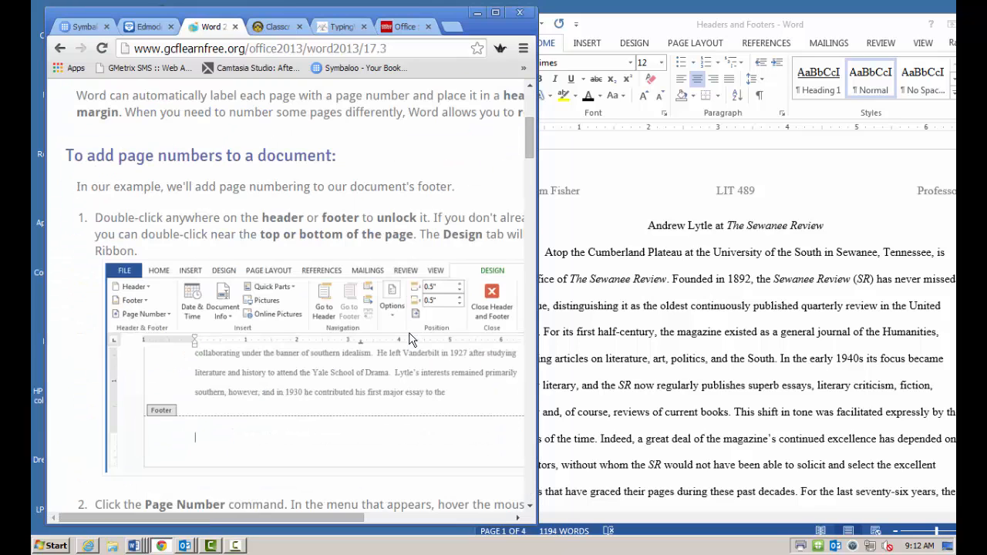
scroll(410, 340, down, 8)
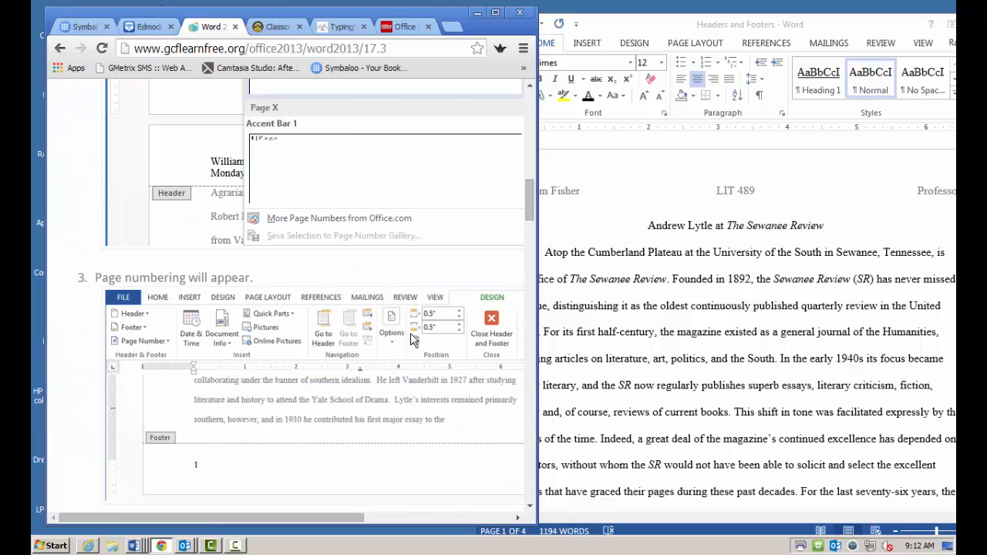
click(594, 235)
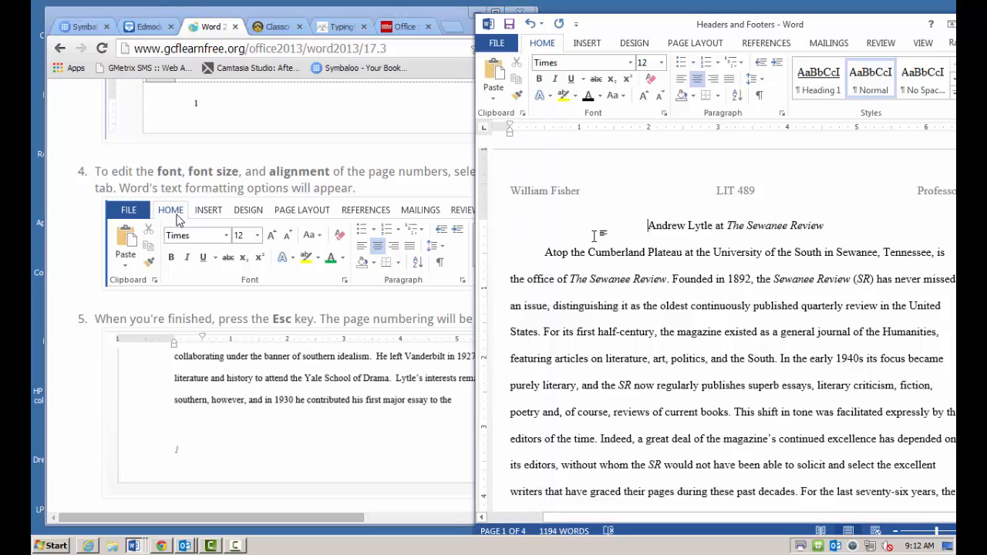
click(139, 29)
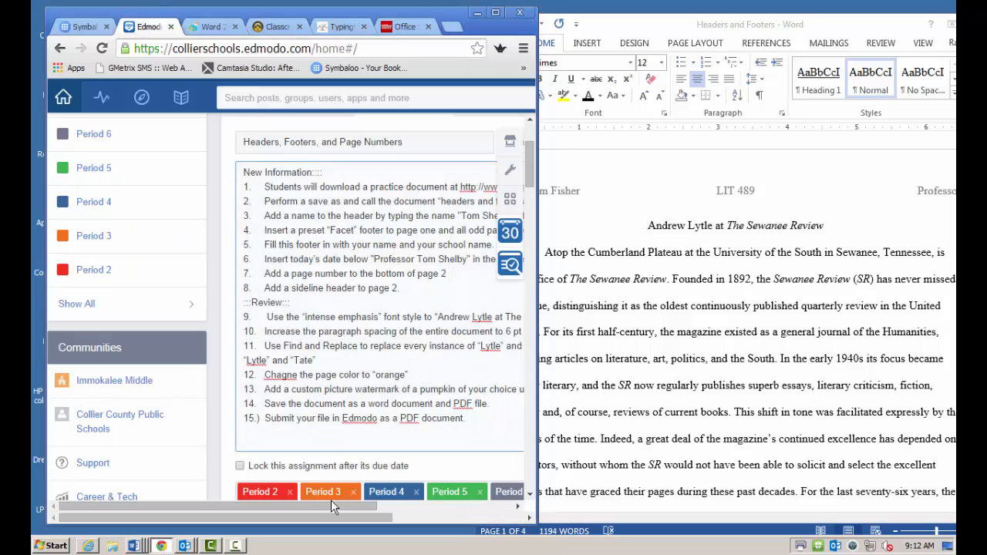
- Read Edmodo instruction lines 1–3, including adding Tom Shelby after Professor, then bring Word forward
drag(331, 503, 427, 503)
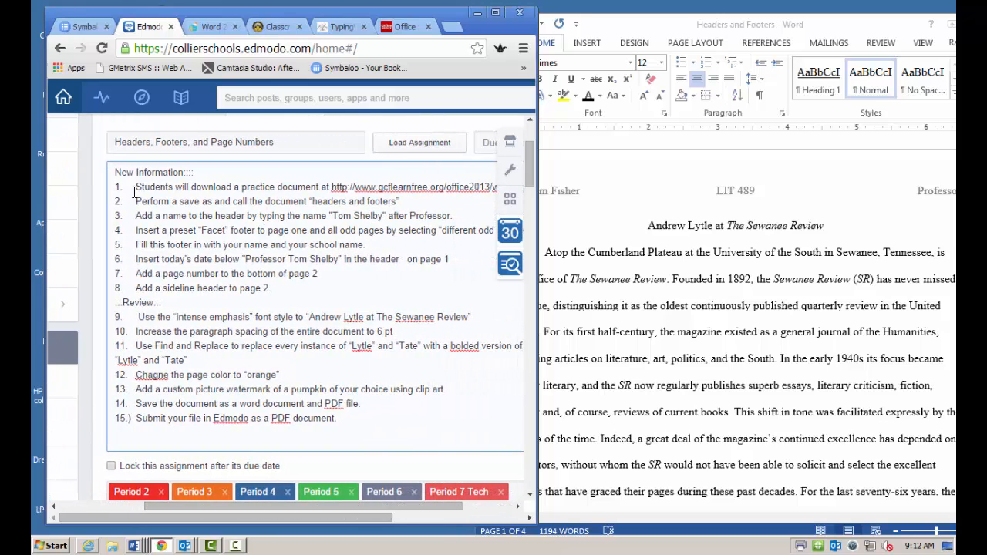
drag(136, 187, 467, 188)
drag(136, 201, 402, 202)
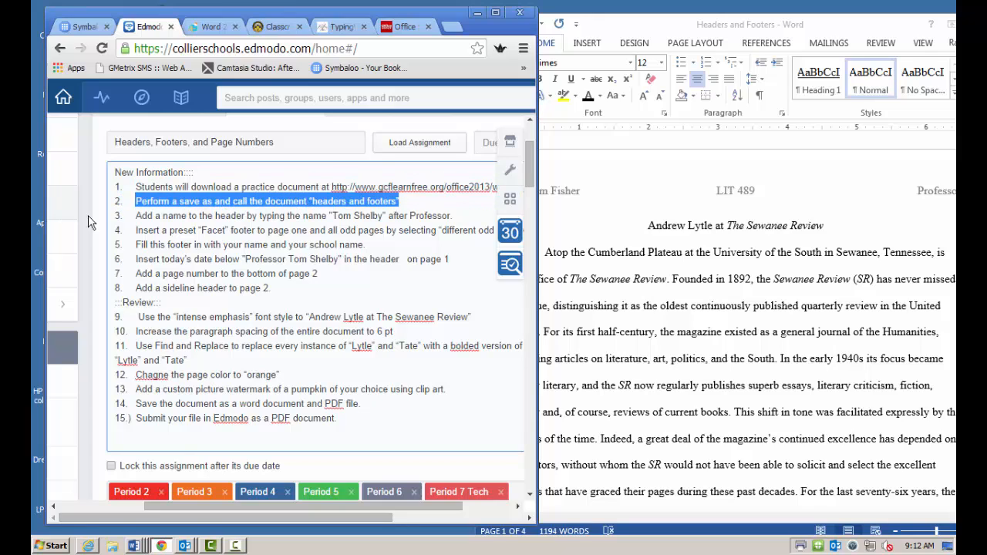
drag(136, 216, 457, 220)
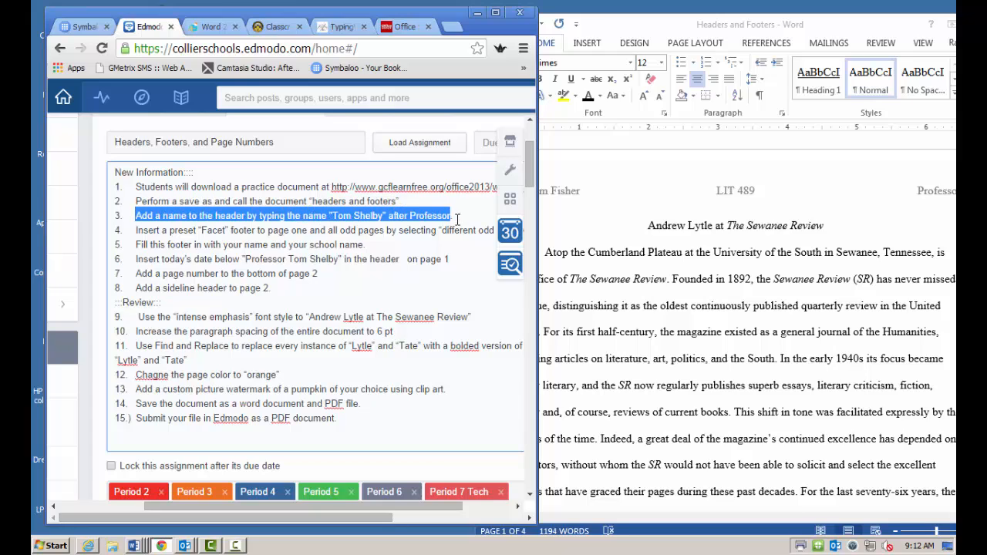
click(819, 187)
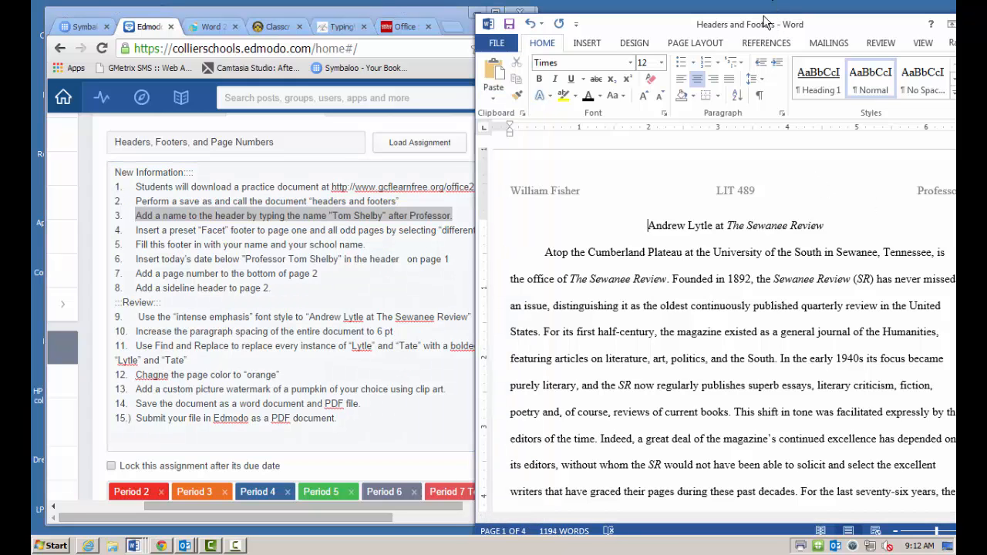
drag(765, 21, 690, 18)
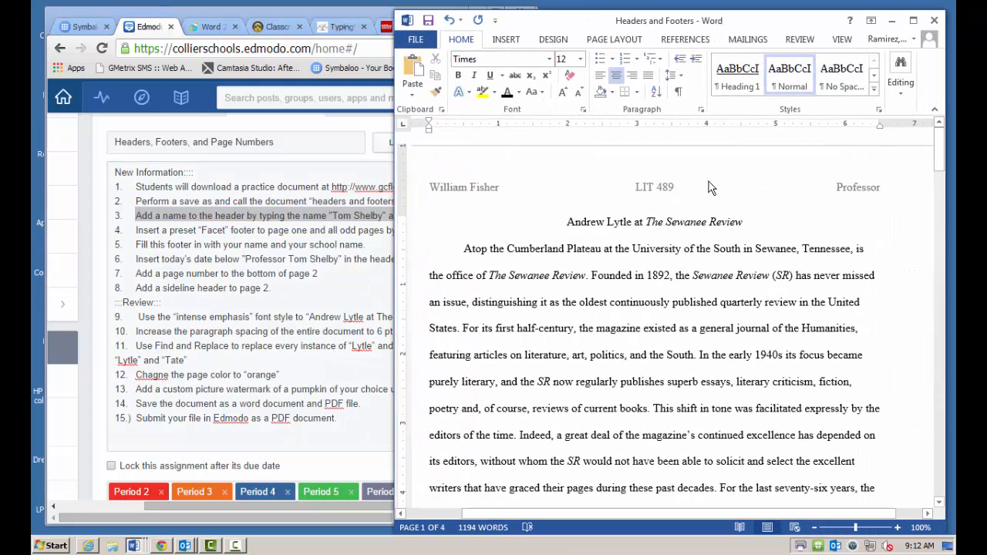
click(711, 185)
scroll(845, 195, down, 10)
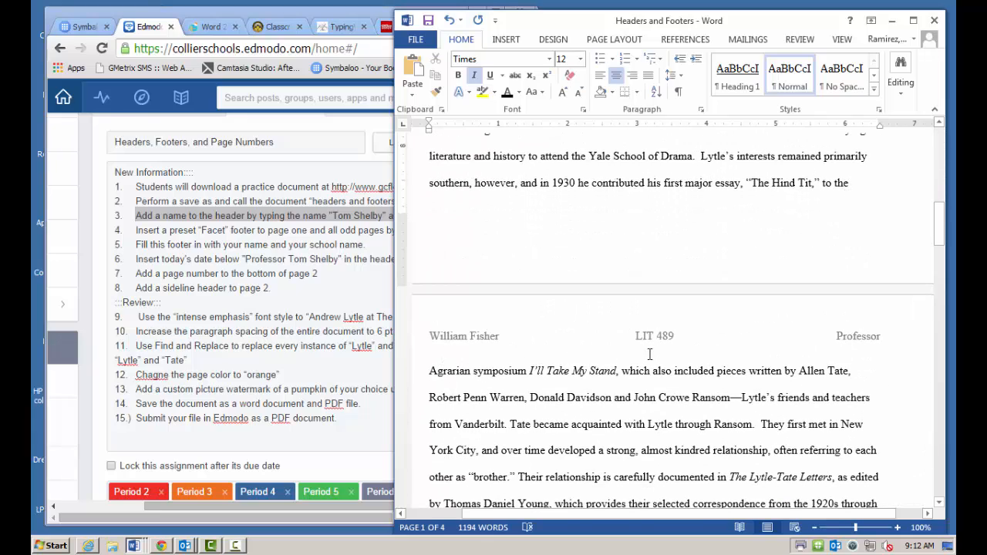
scroll(649, 354, down, 3)
scroll(805, 243, down, 9)
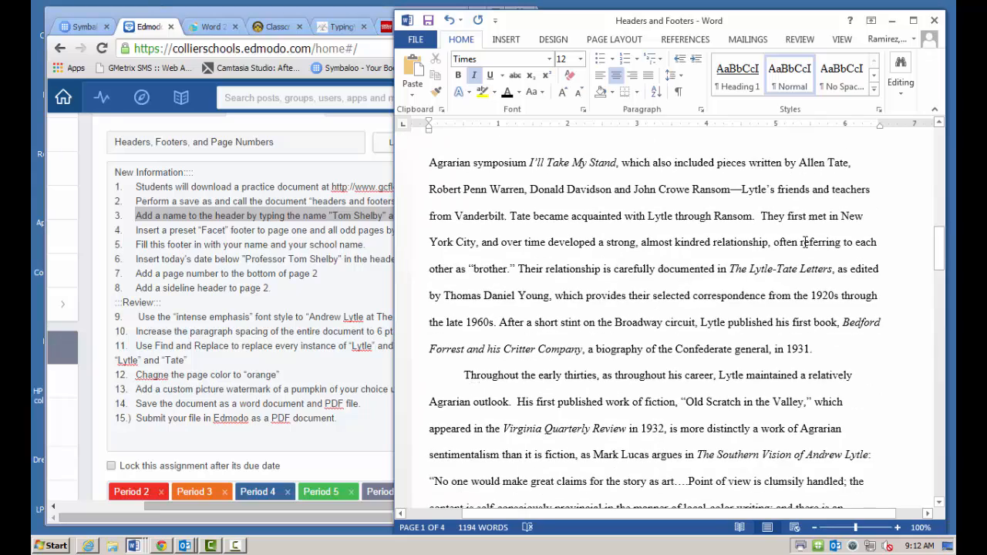
scroll(804, 243, down, 9)
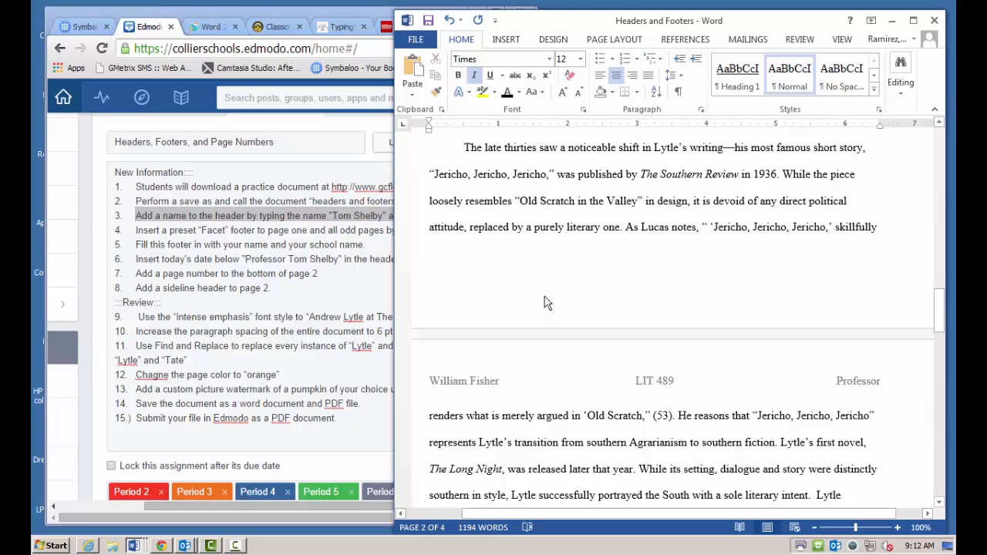
scroll(559, 303, up, 20)
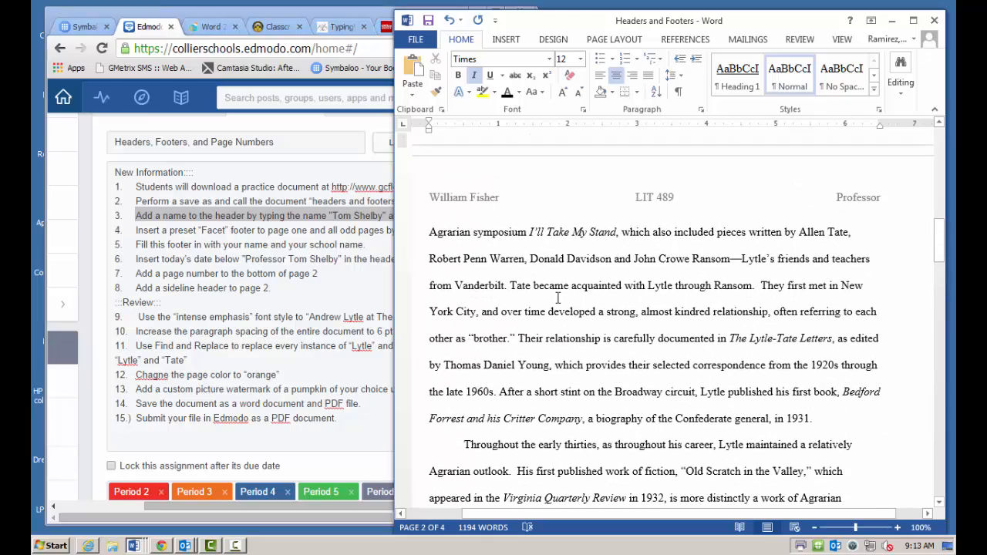
scroll(559, 303, up, 15)
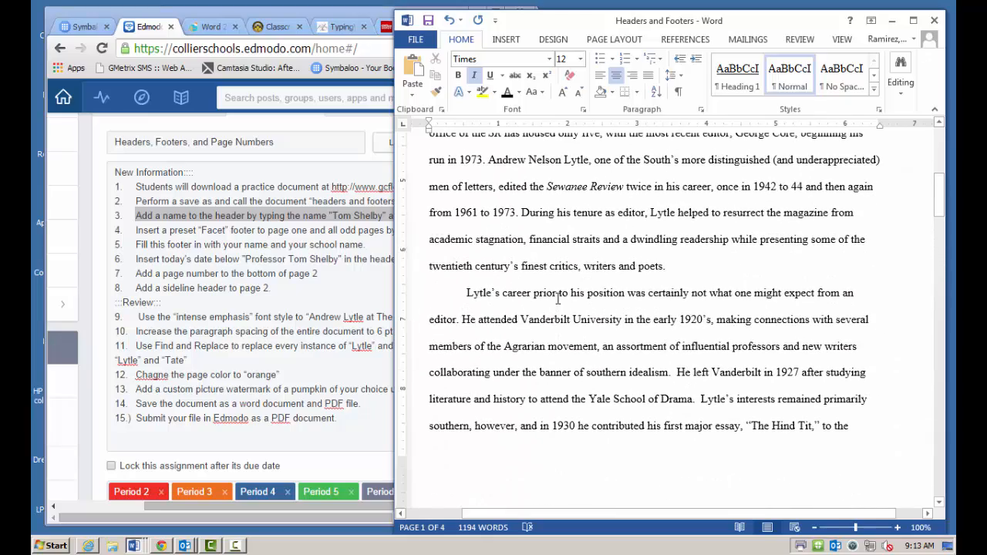
scroll(559, 301, up, 3)
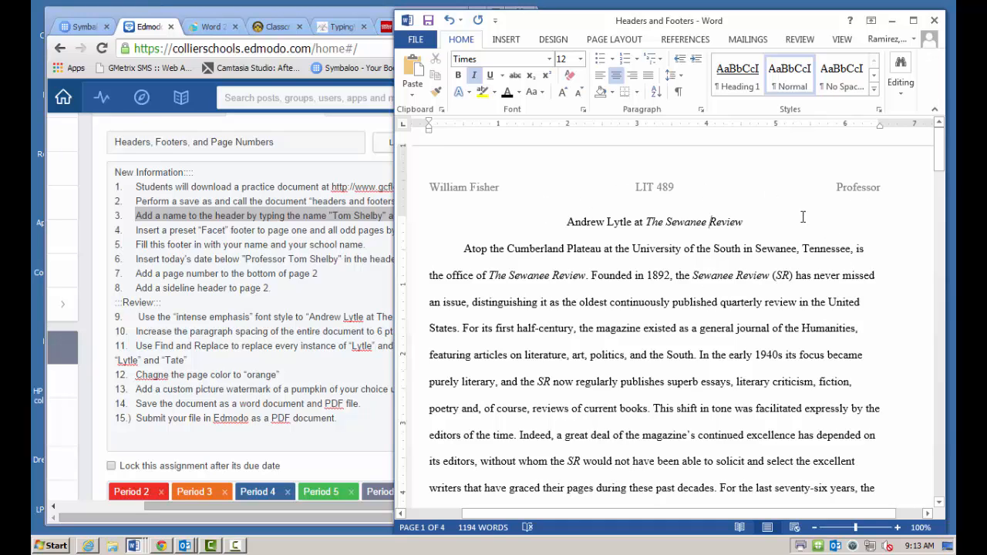
- Open the header for editing, maximize Word and dismiss the mail notification
double_click(732, 188)
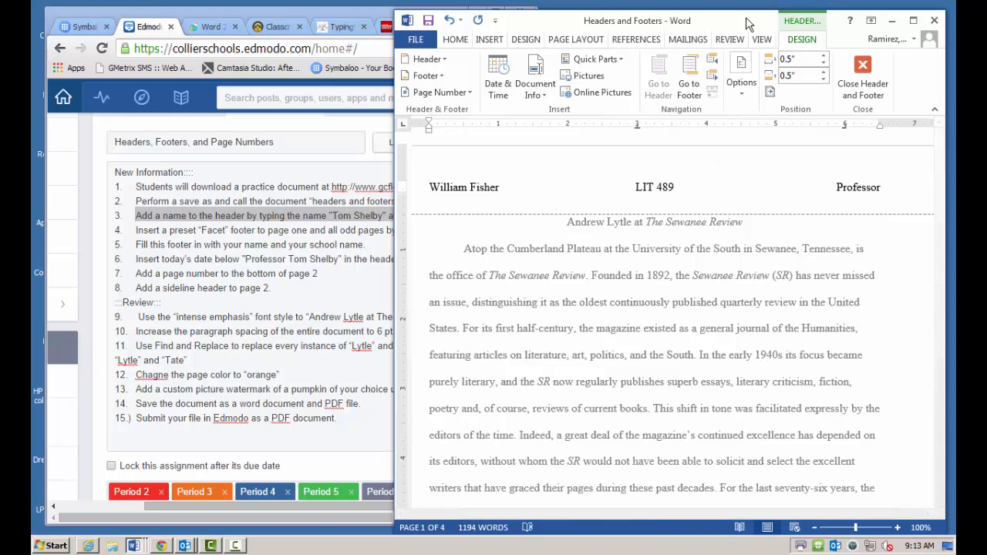
drag(744, 21, 681, 21)
click(852, 22)
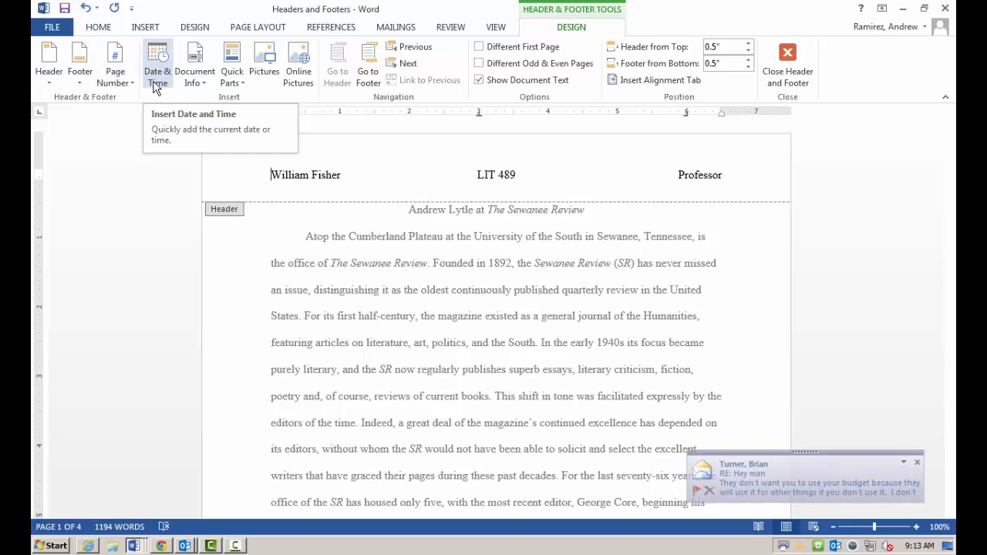
click(919, 463)
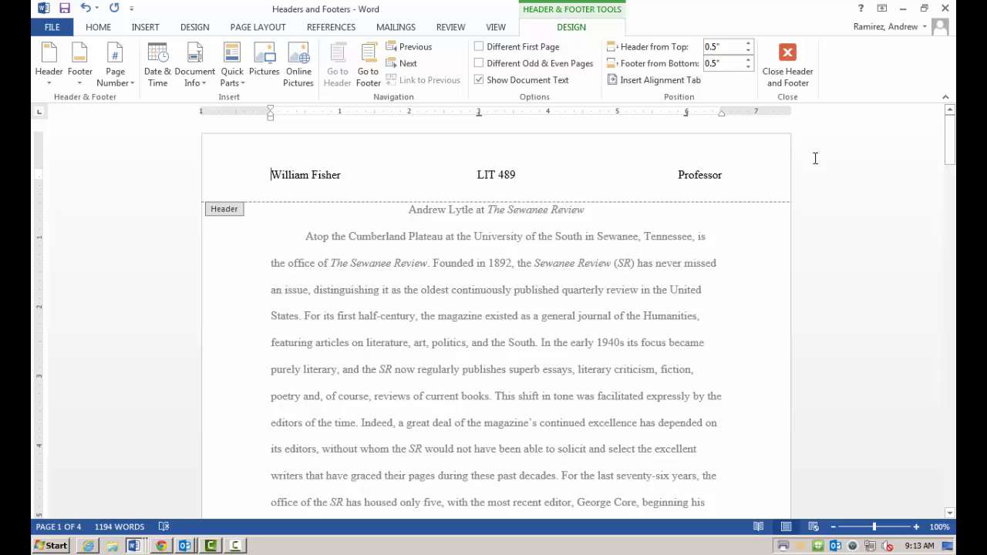
- Leave and reopen header editing twice, ending with the header closed and unchanged
key(Escape)
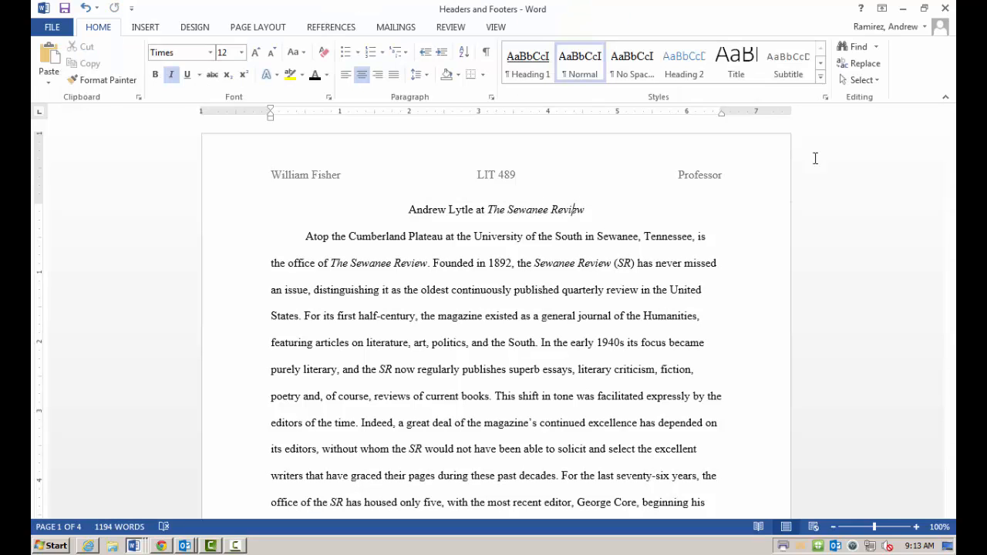
double_click(637, 166)
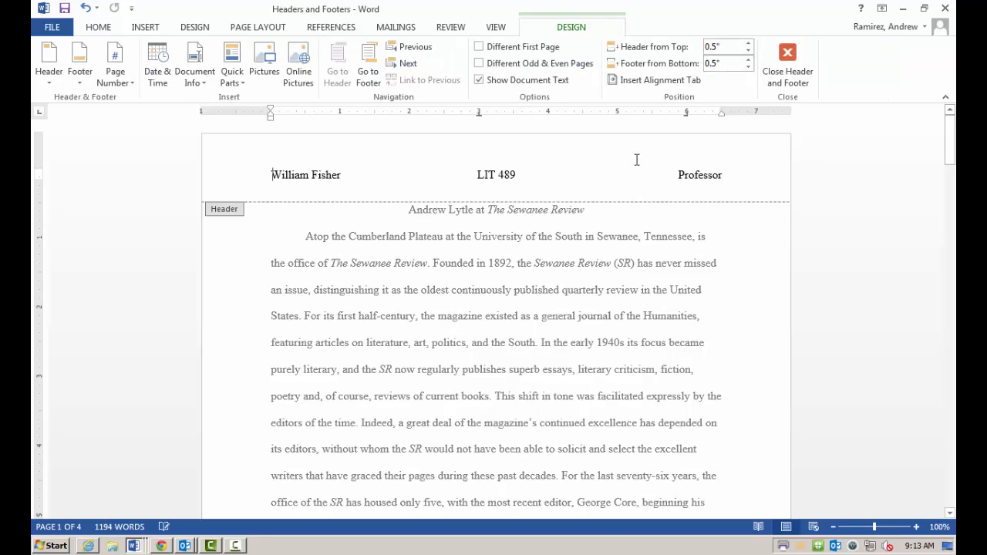
click(793, 65)
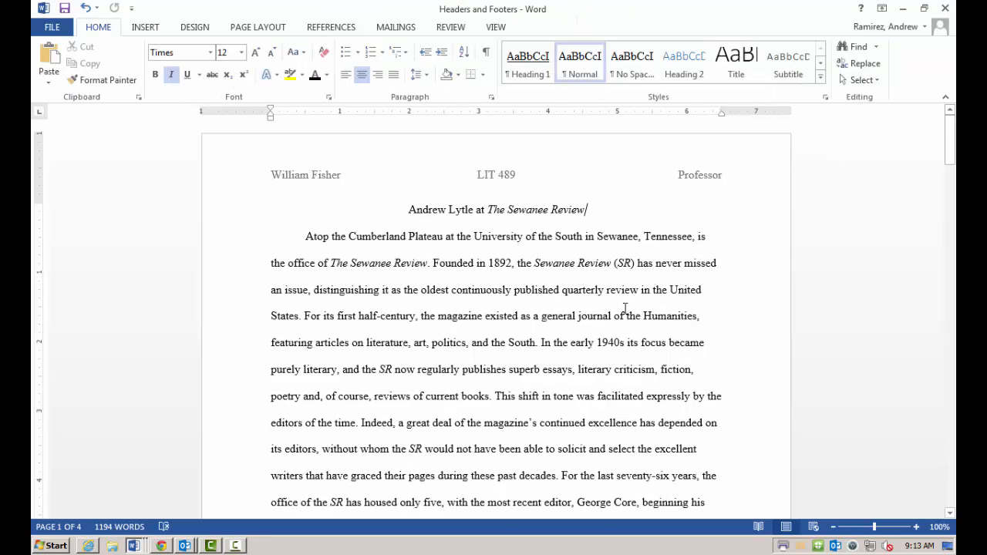
double_click(599, 159)
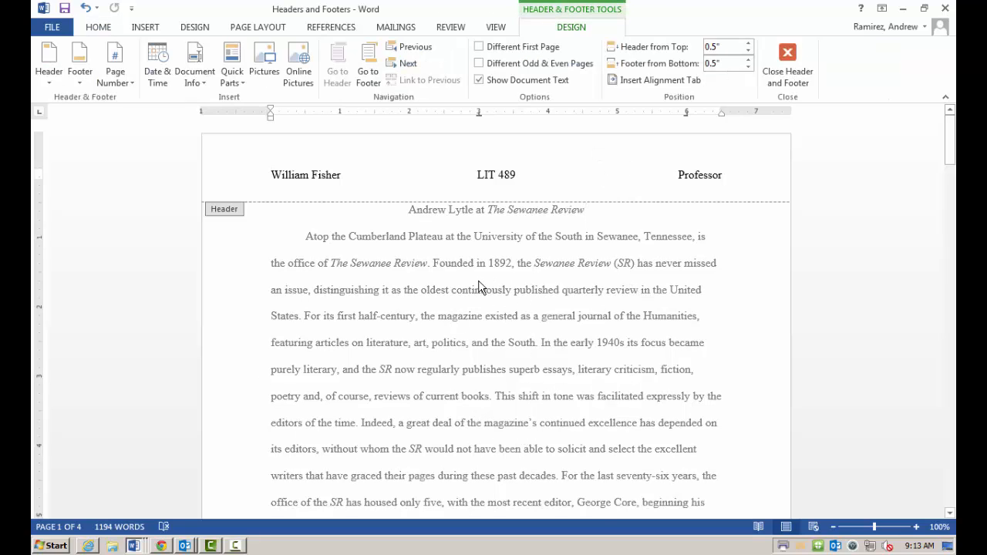
click(800, 74)
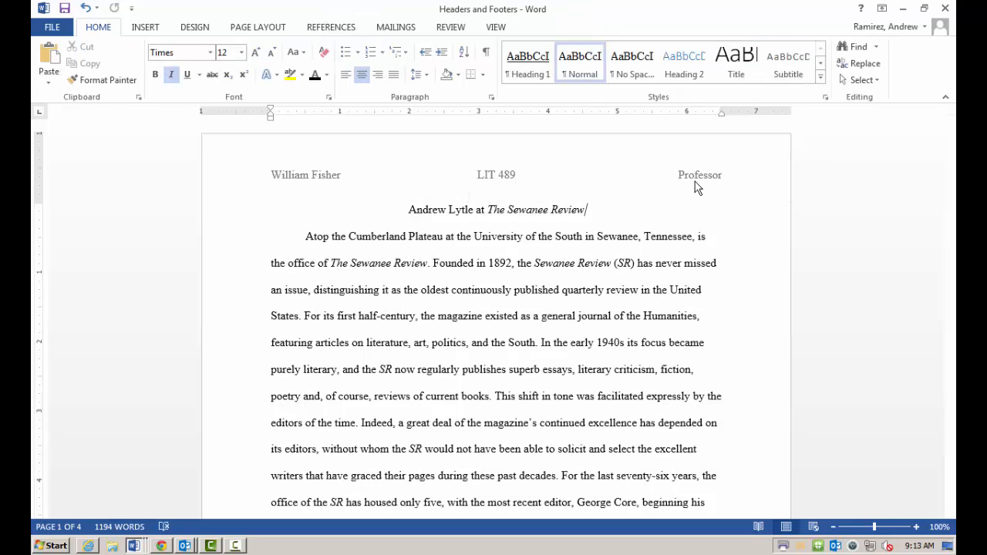
- Restore Word to a window on the right, beside the Edmodo assignment
click(924, 8)
drag(693, 26, 760, 25)
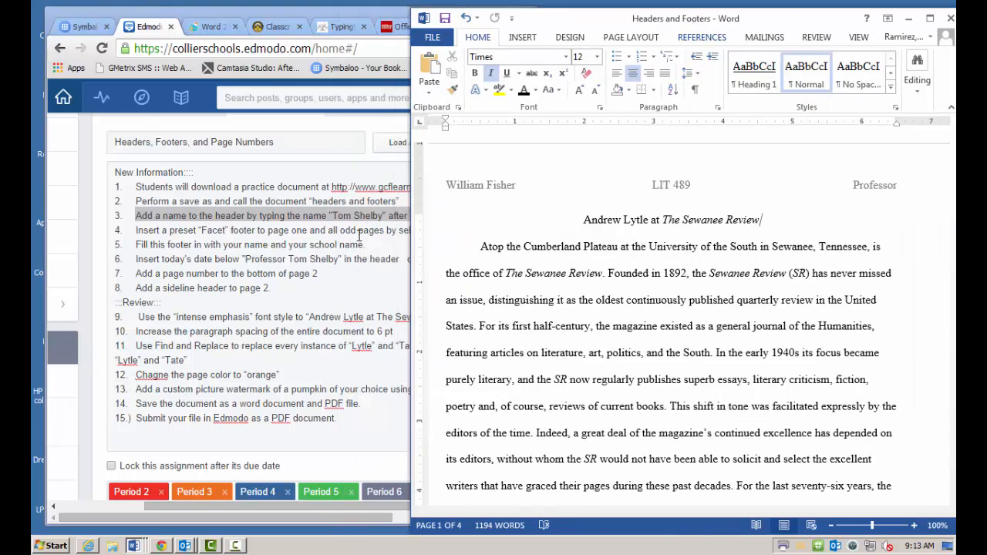
click(304, 221)
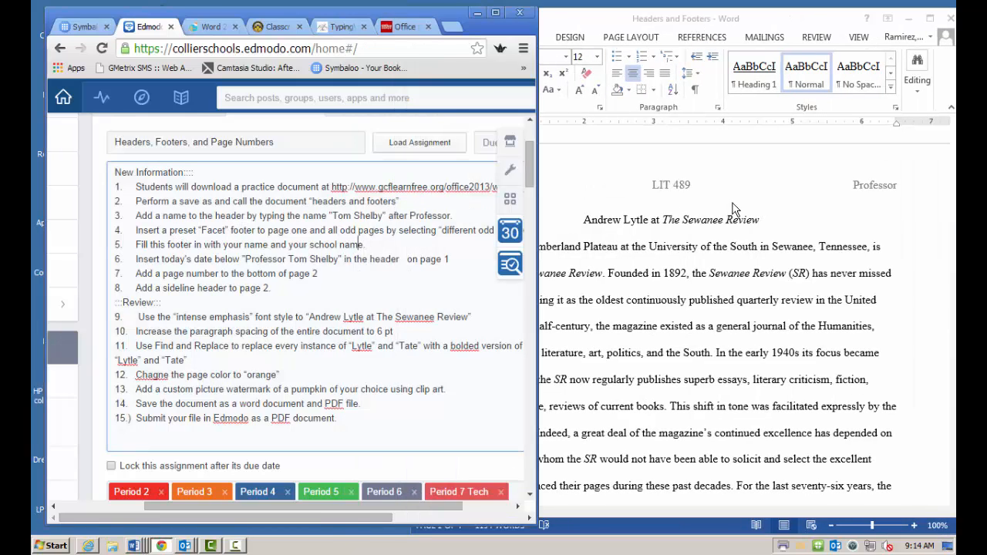
click(869, 210)
- Append ': Tom Shelby' after Professor in the header and close header editing
double_click(903, 187)
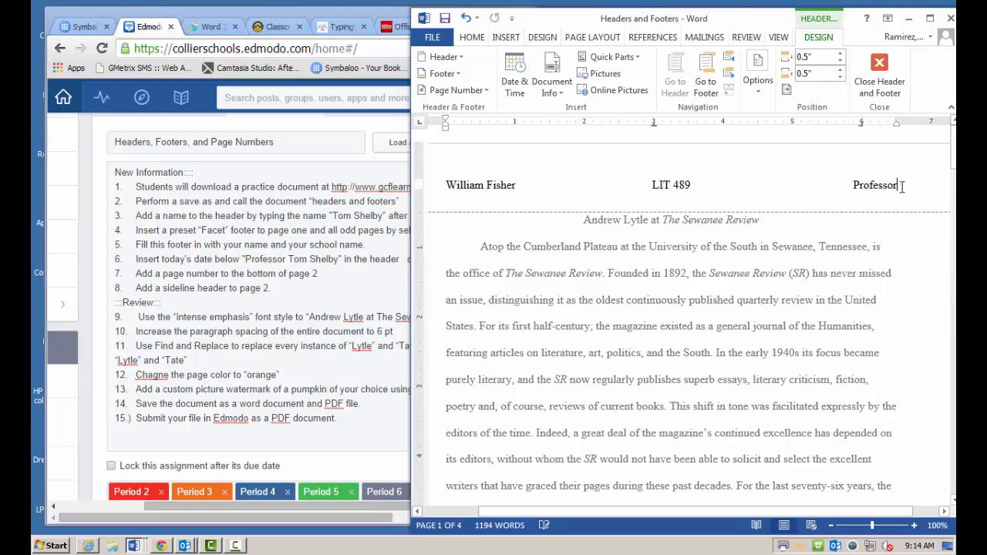
text(: Tom)
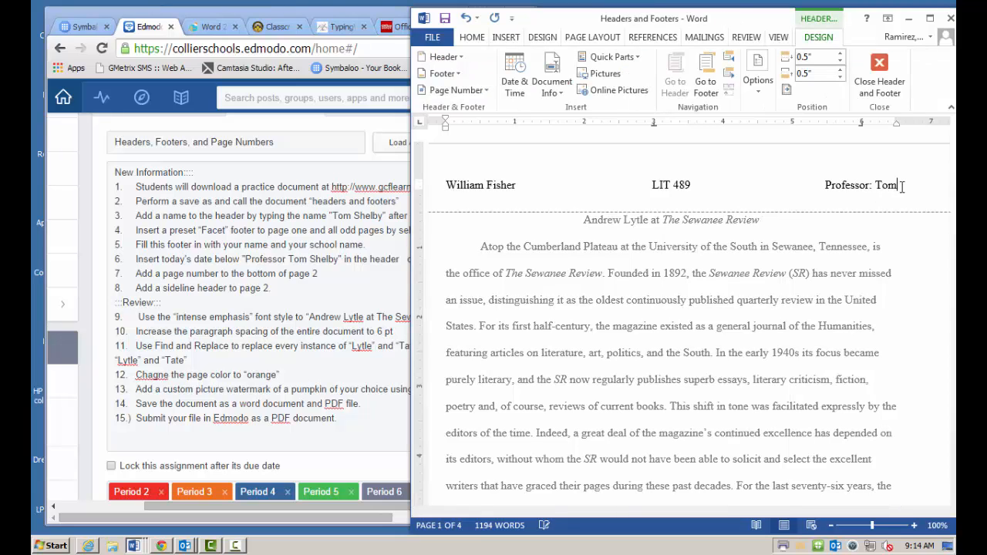
text( Shelby)
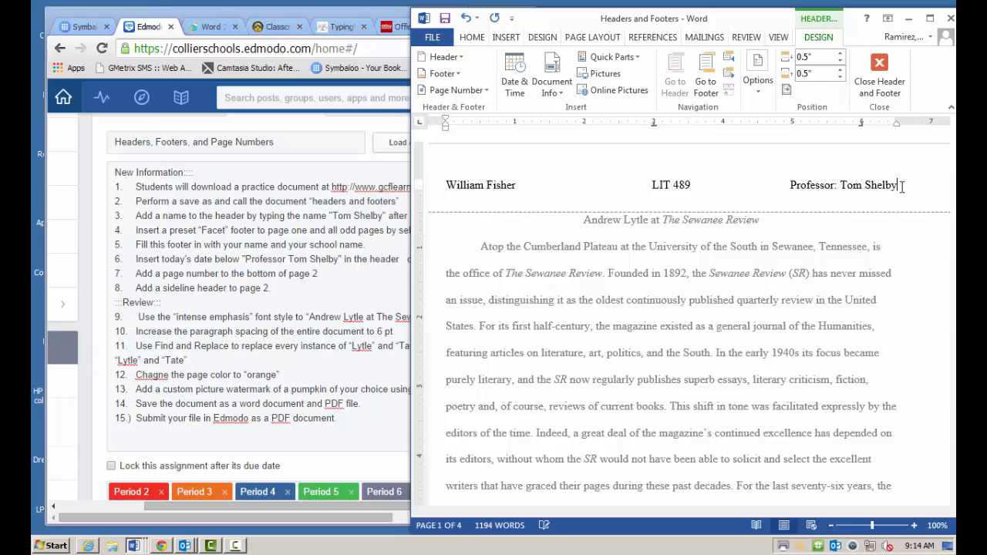
click(879, 77)
click(267, 271)
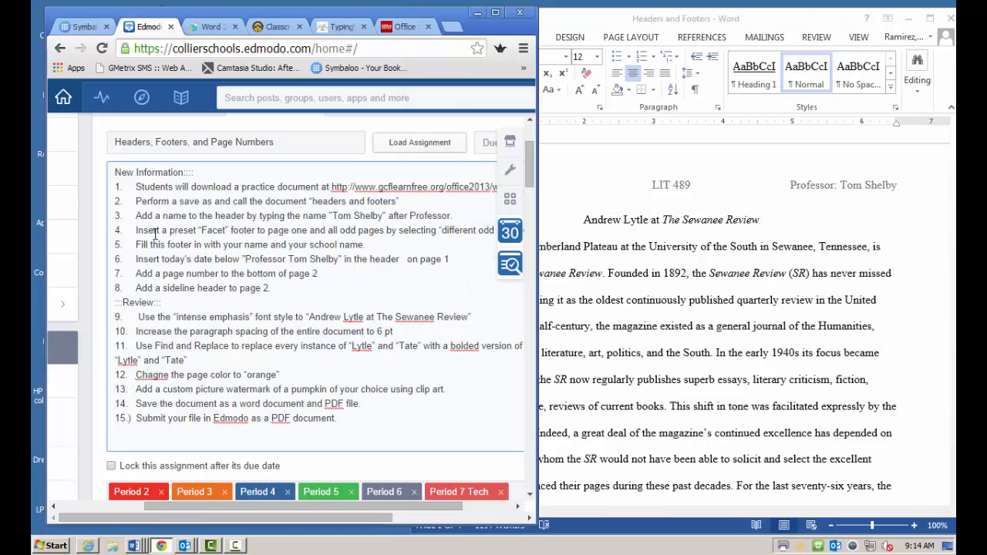
- Read Edmodo step 4 about adding a Facet footer to odd pages, then return to Word
drag(136, 231, 490, 226)
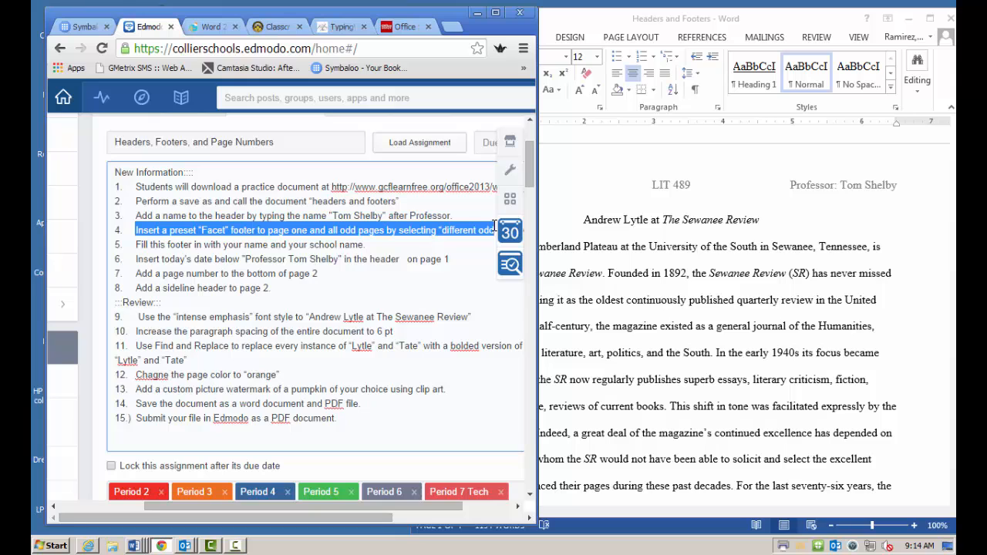
drag(202, 509, 254, 509)
drag(496, 230, 77, 230)
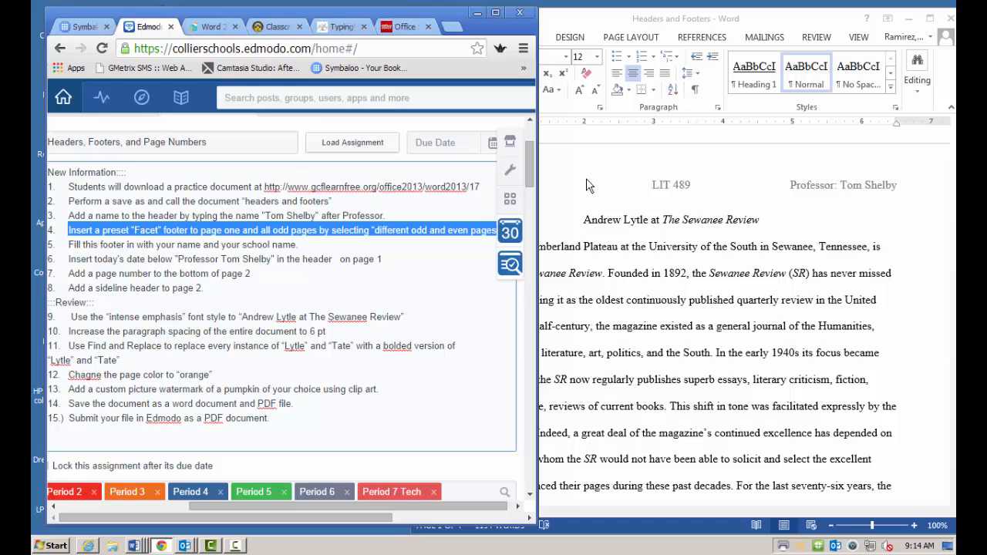
click(574, 203)
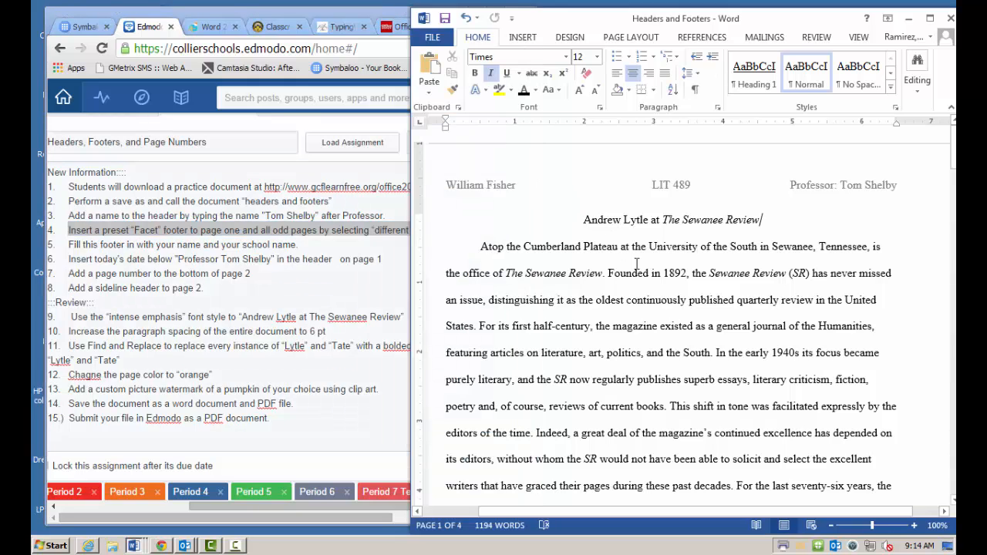
- Insert the Facet (Odd Page) preset footer from the Insert tab's Footer gallery
scroll(822, 290, down, 1)
scroll(797, 278, up, 1)
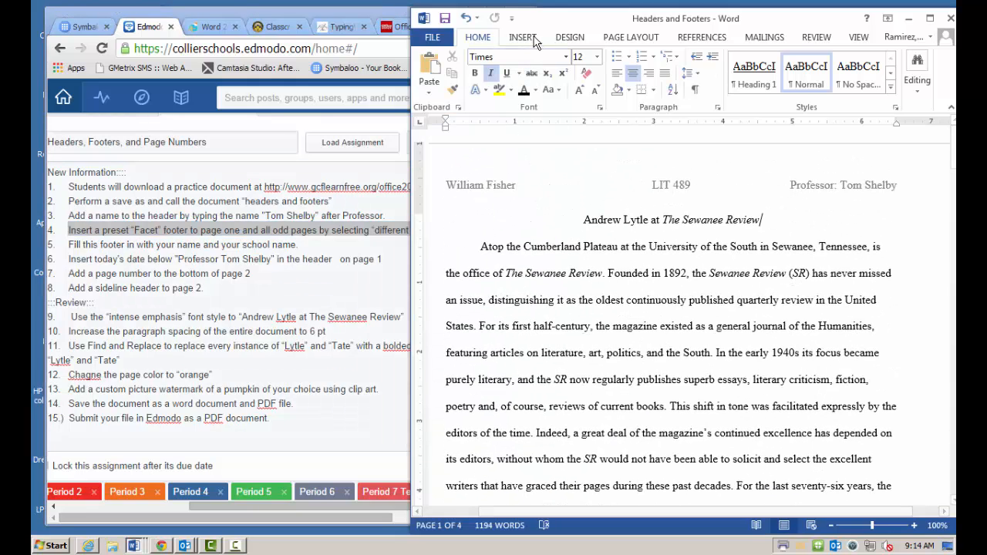
click(522, 37)
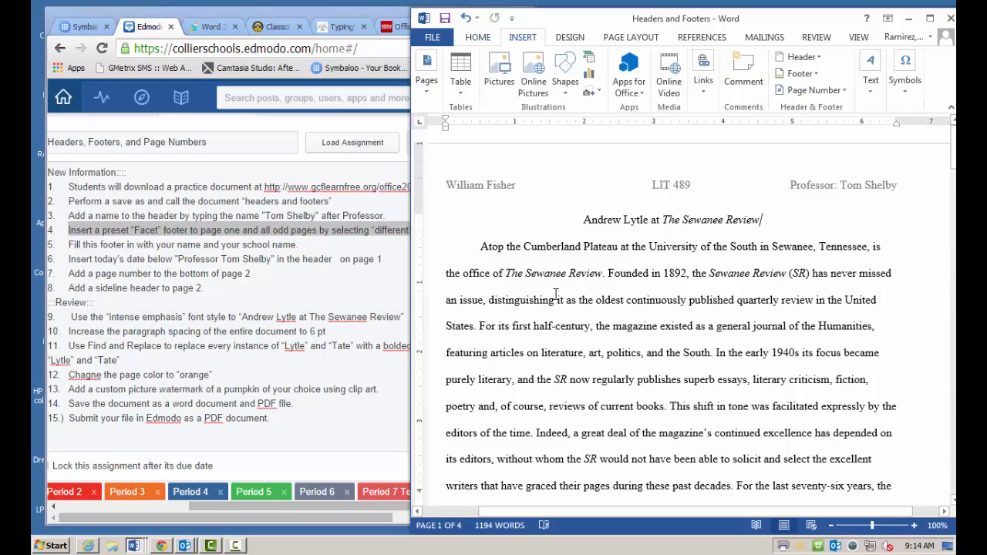
click(814, 74)
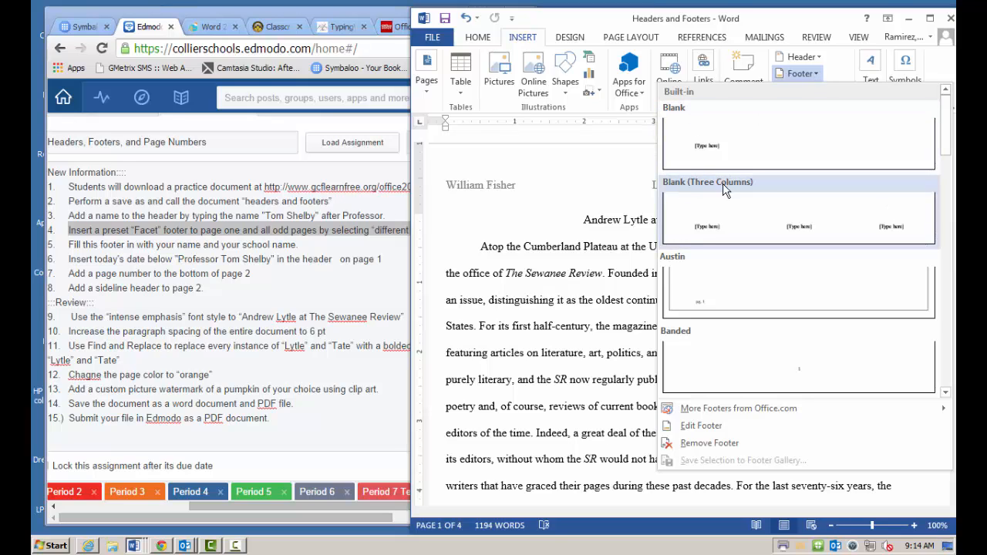
scroll(702, 270, down, 3)
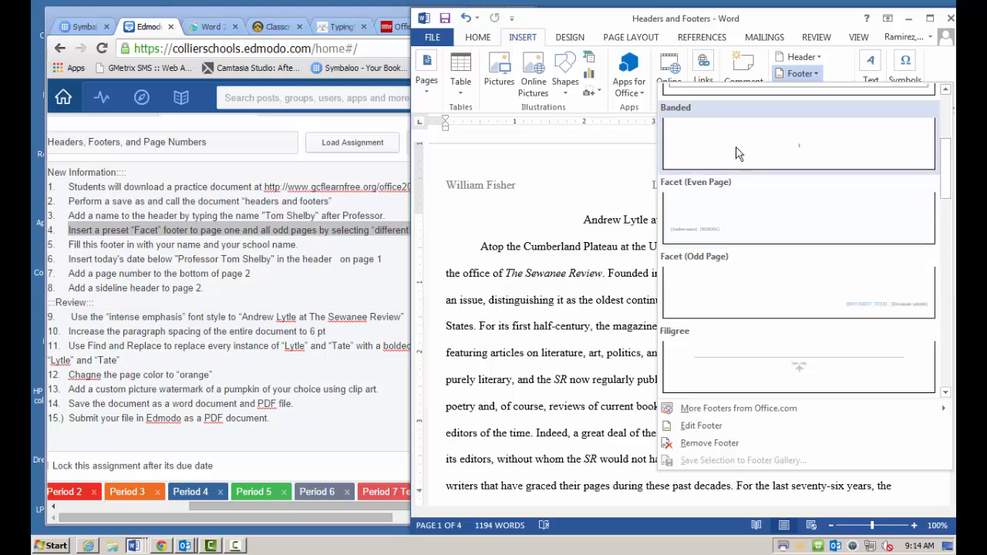
click(705, 264)
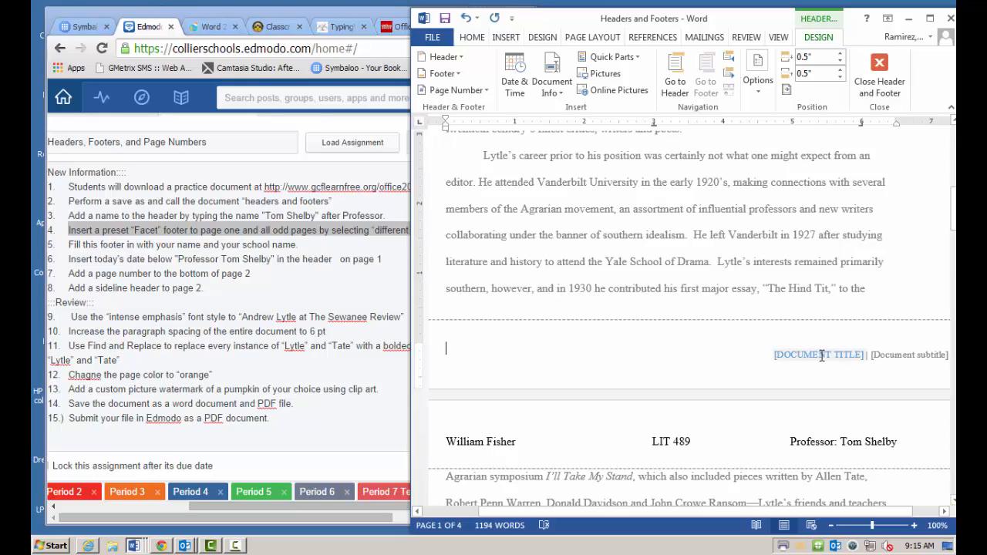
- Put the author's name in the Facet footer title and 'Immokalee Middle School' in its subtitle
click(822, 354)
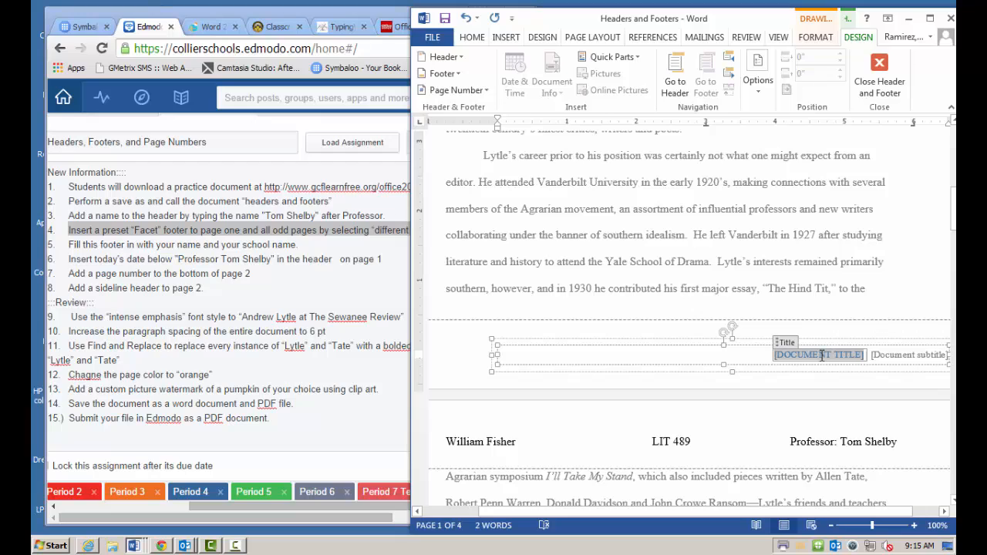
text(Mr. Ramirez)
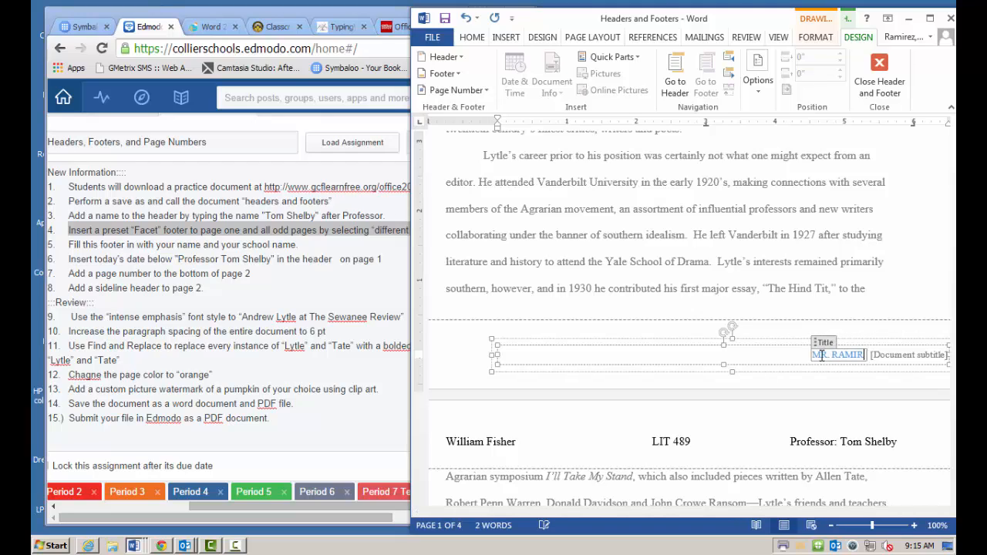
key(Tab)
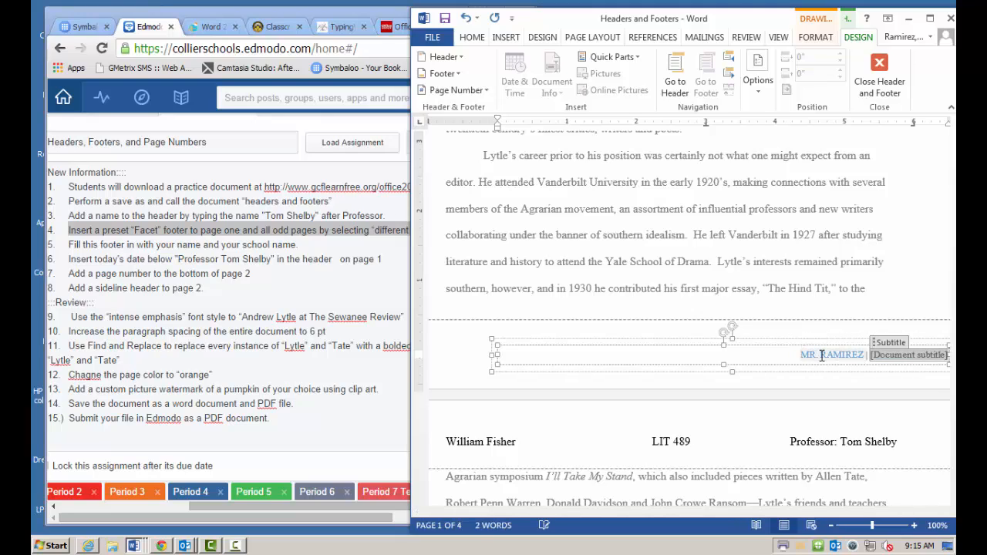
text(Immoka)
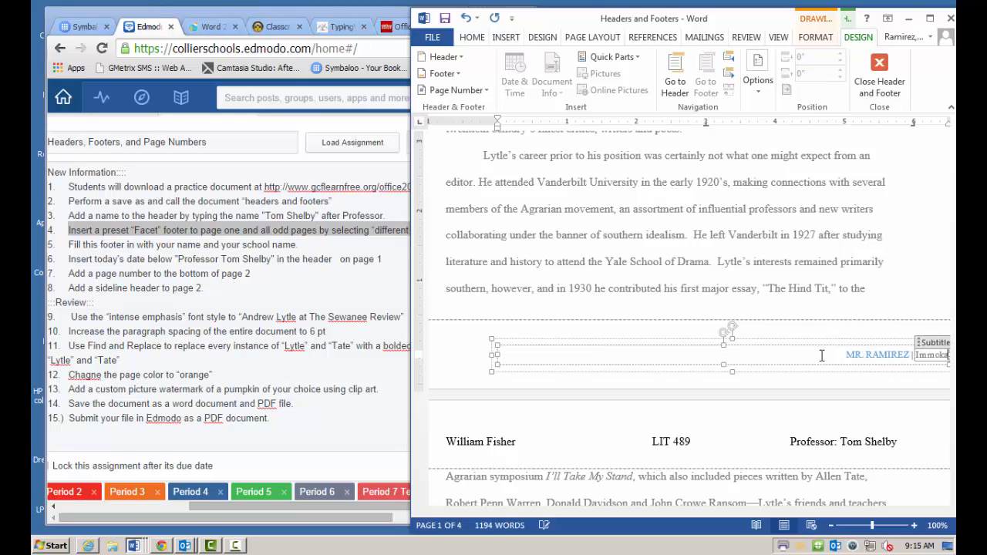
text(lee Middle School)
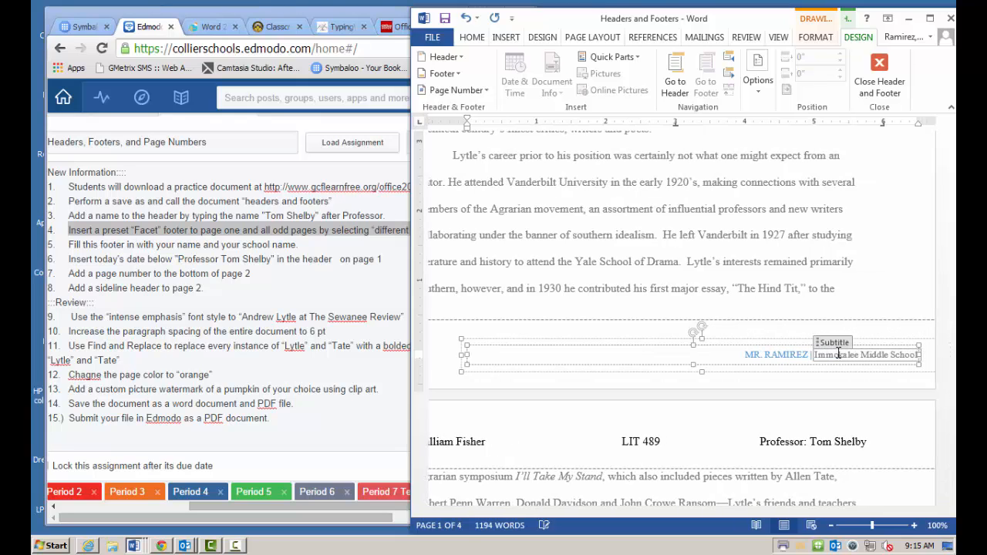
click(864, 401)
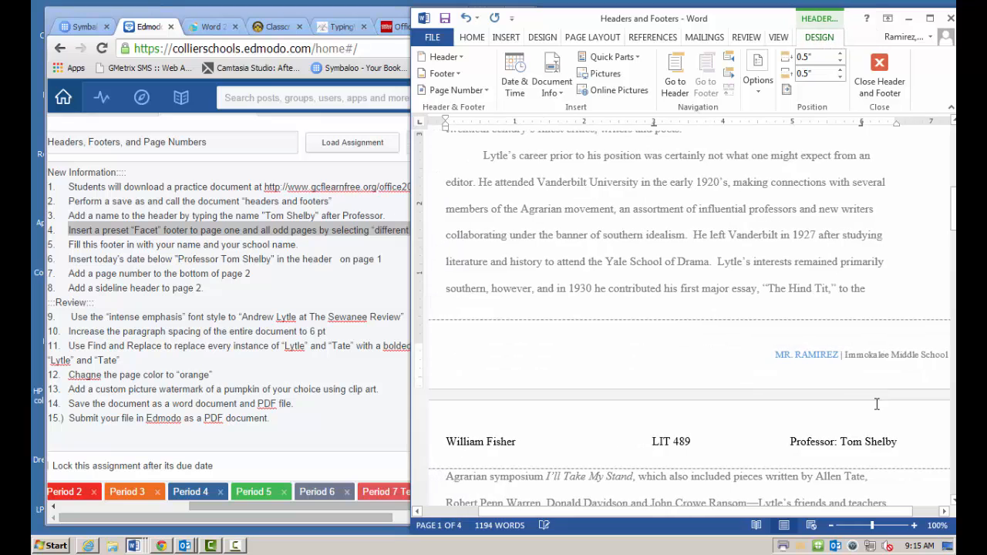
scroll(823, 438, up, 3)
scroll(823, 438, up, 5)
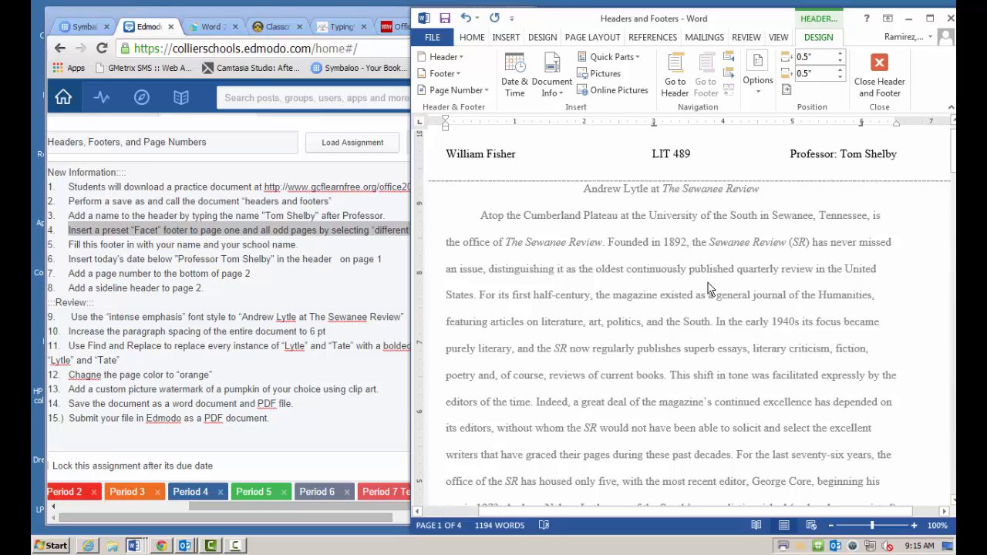
scroll(756, 298, down, 9)
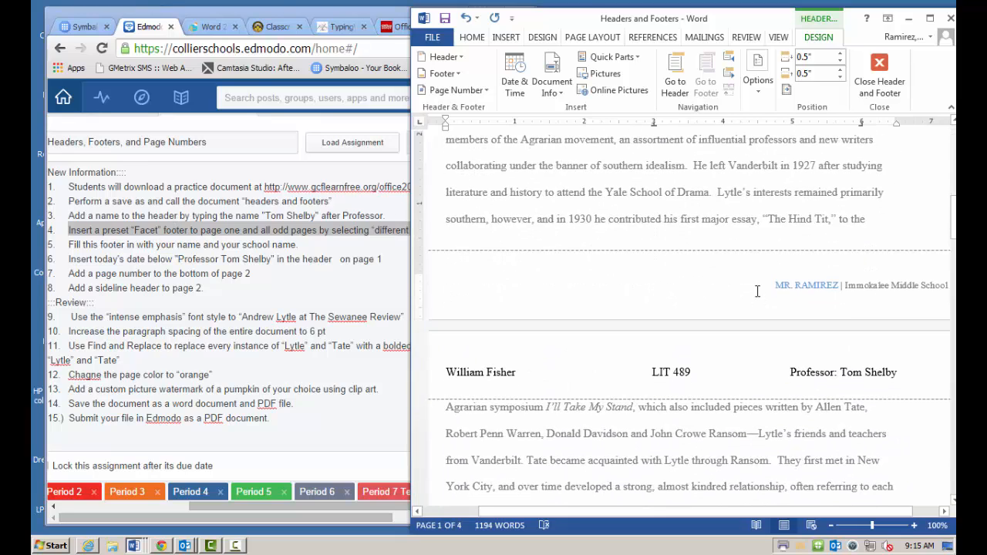
scroll(905, 199, down, 10)
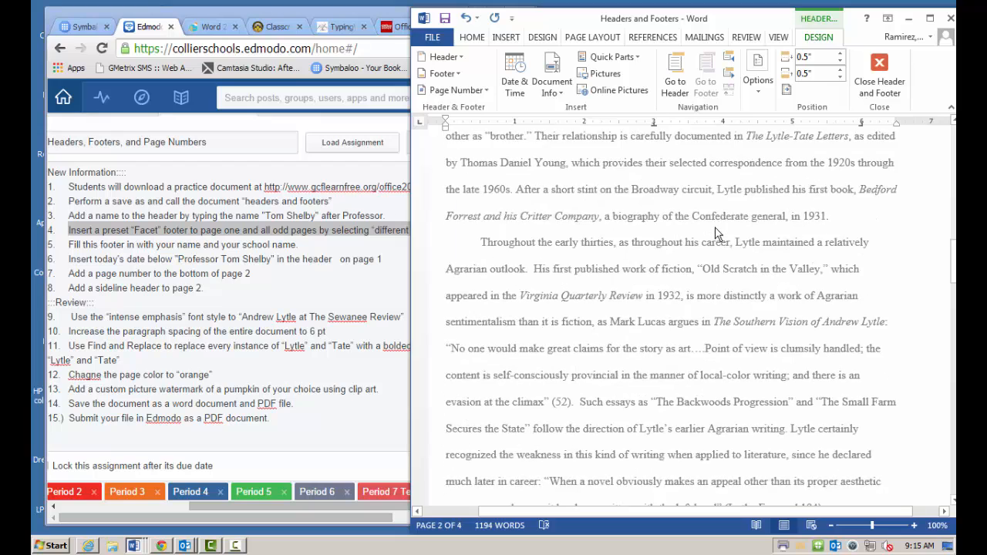
scroll(716, 232, down, 3)
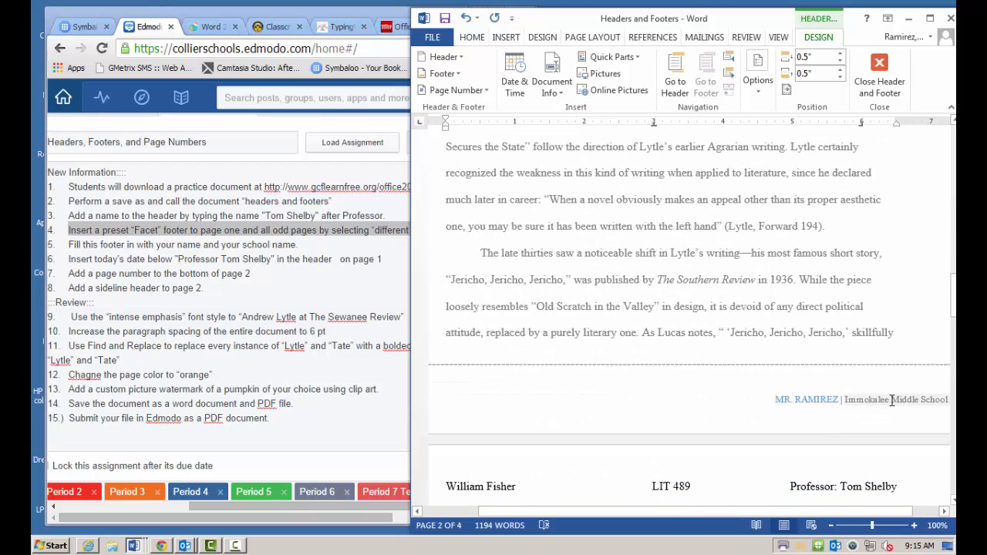
scroll(805, 307, down, 8)
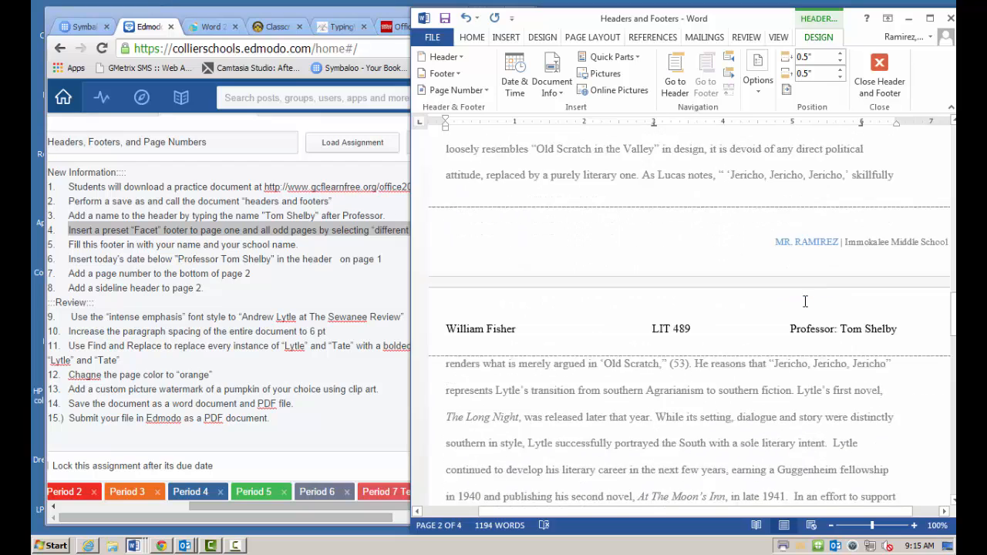
scroll(806, 306, down, 8)
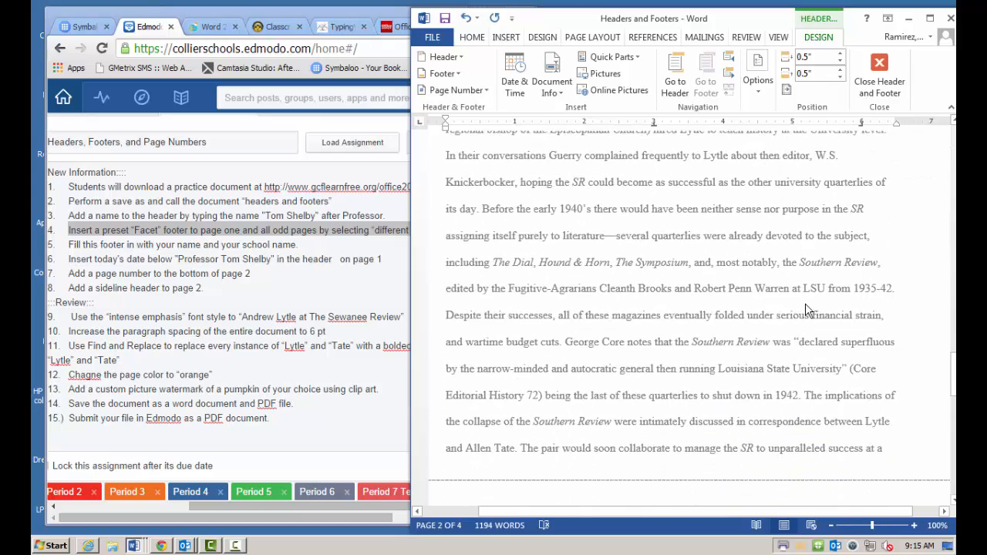
scroll(829, 330, down, 8)
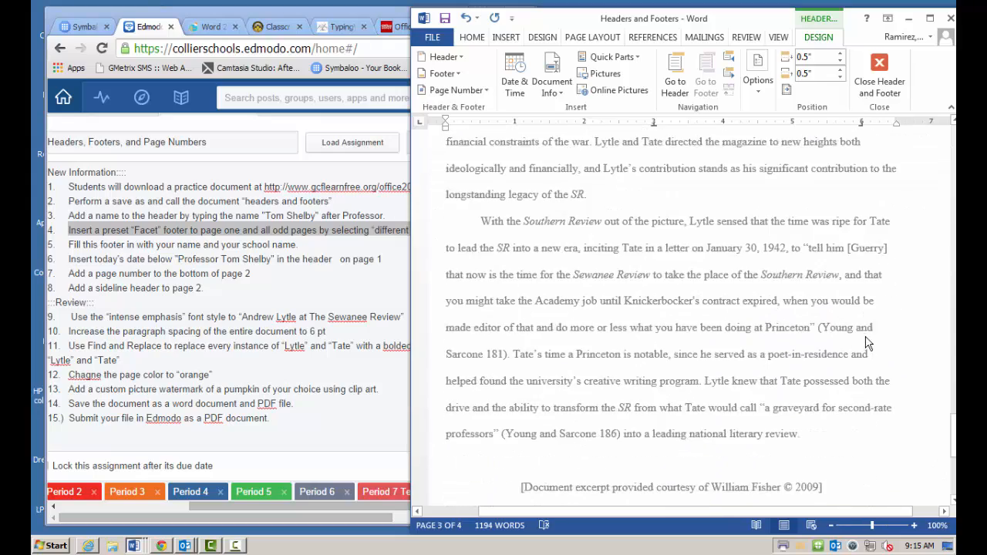
scroll(862, 346, down, 5)
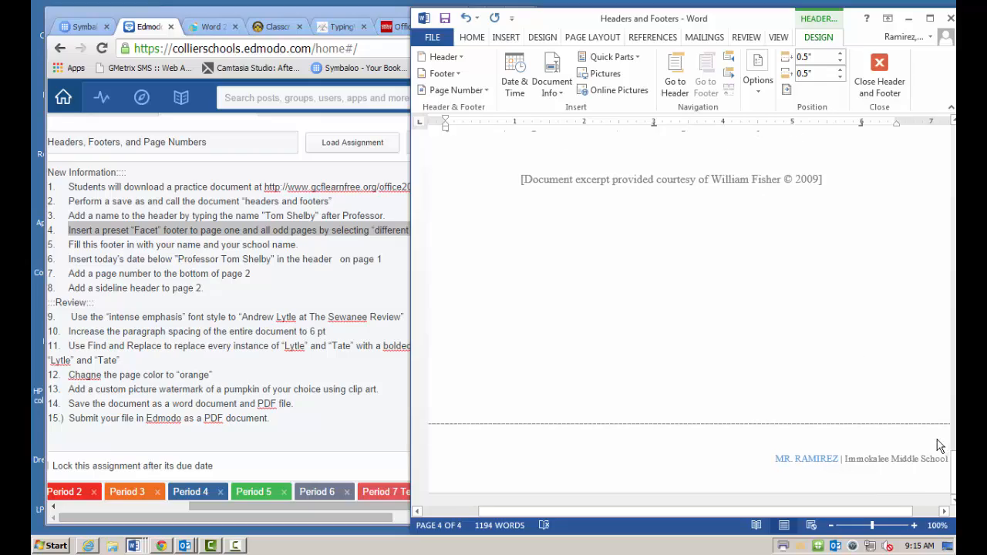
scroll(819, 312, up, 10)
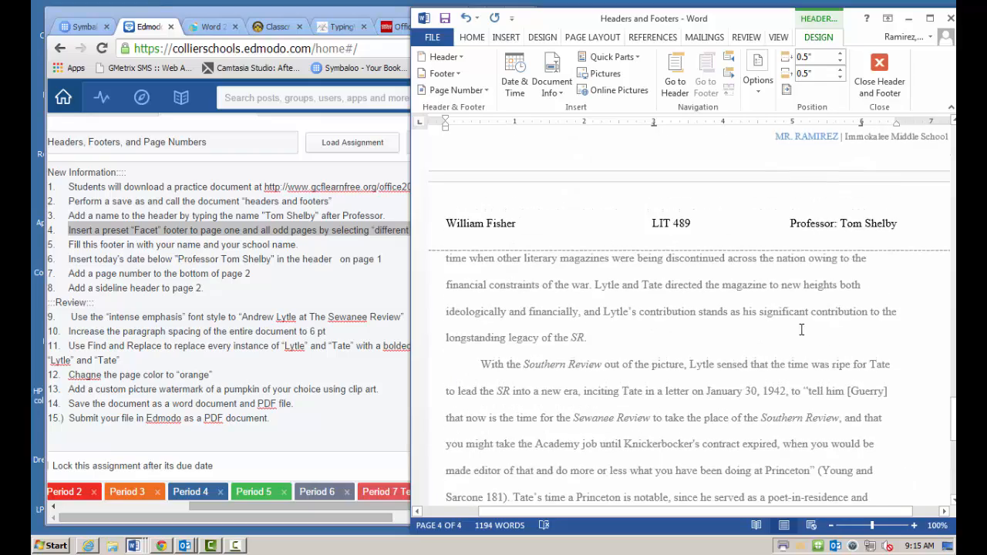
scroll(800, 332, up, 12)
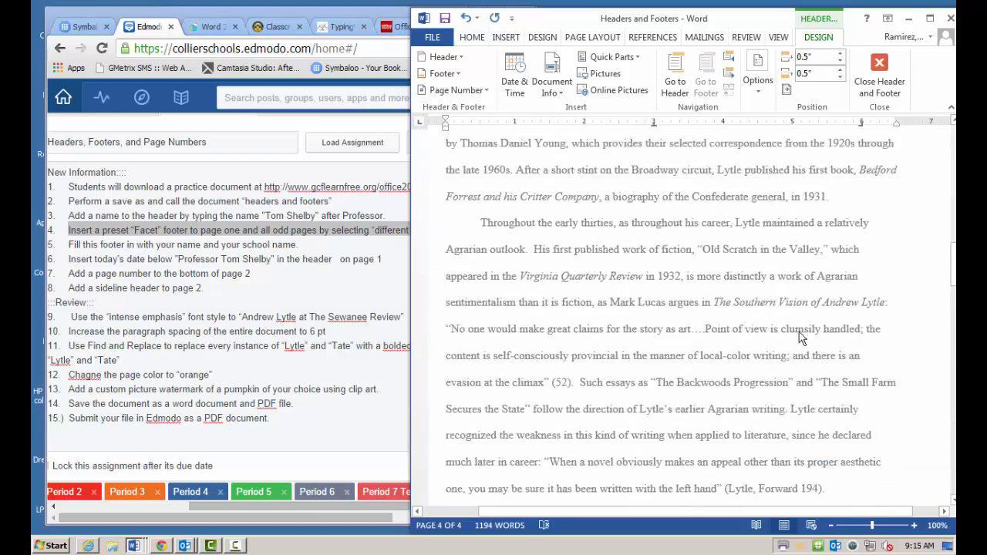
scroll(799, 332, up, 3)
scroll(799, 333, down, 2)
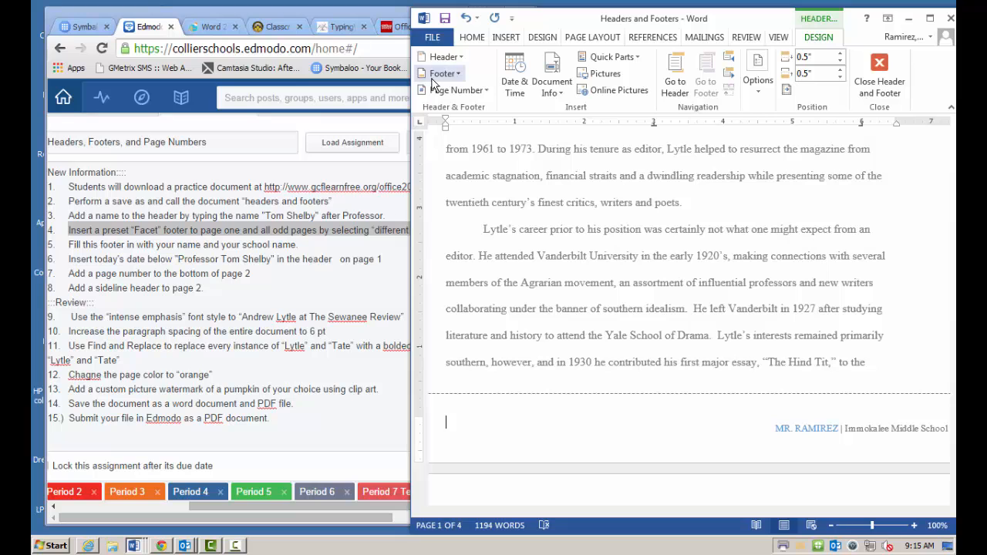
- Maximize Word and browse the built-in Footer gallery to the Facet odd and even page designs
click(930, 23)
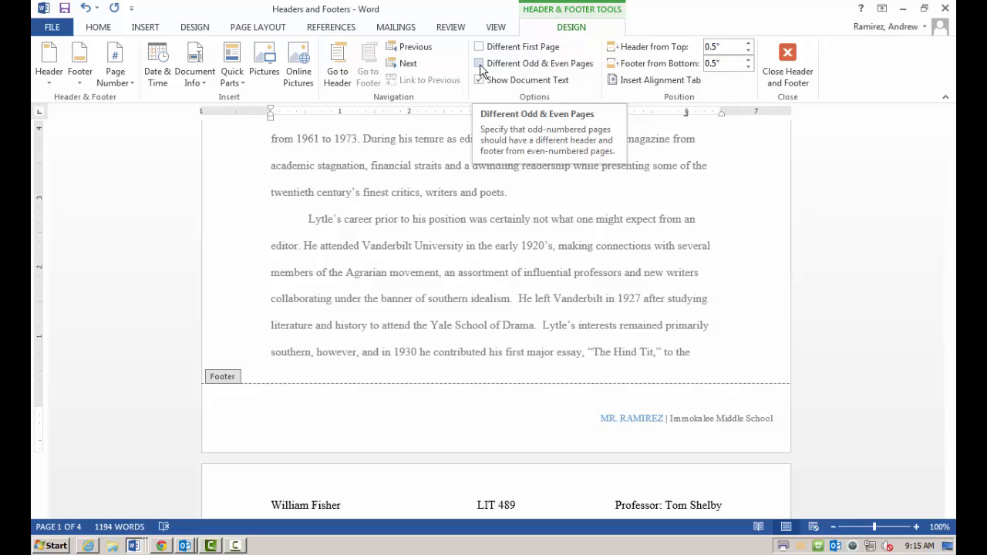
click(77, 73)
scroll(146, 267, down, 3)
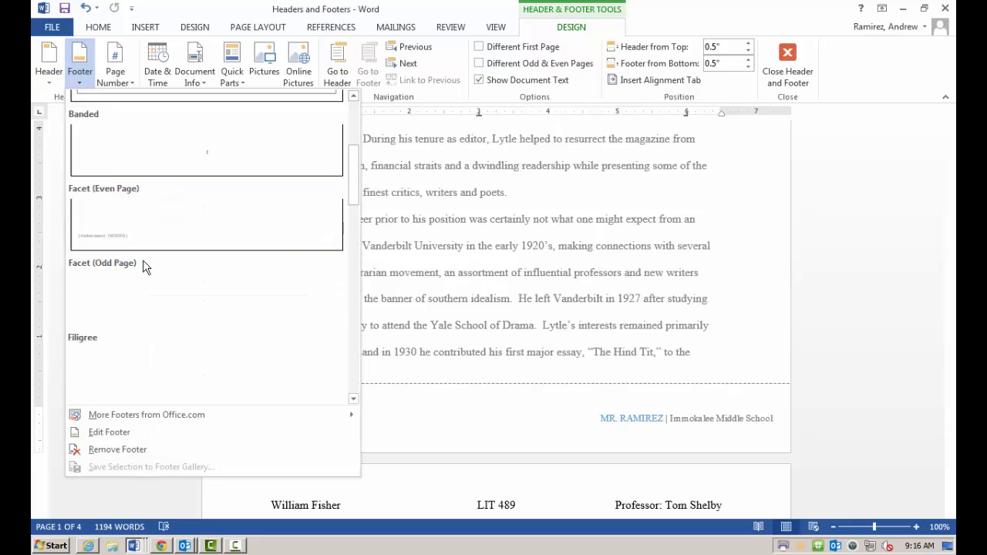
scroll(146, 247, down, 9)
scroll(148, 241, up, 9)
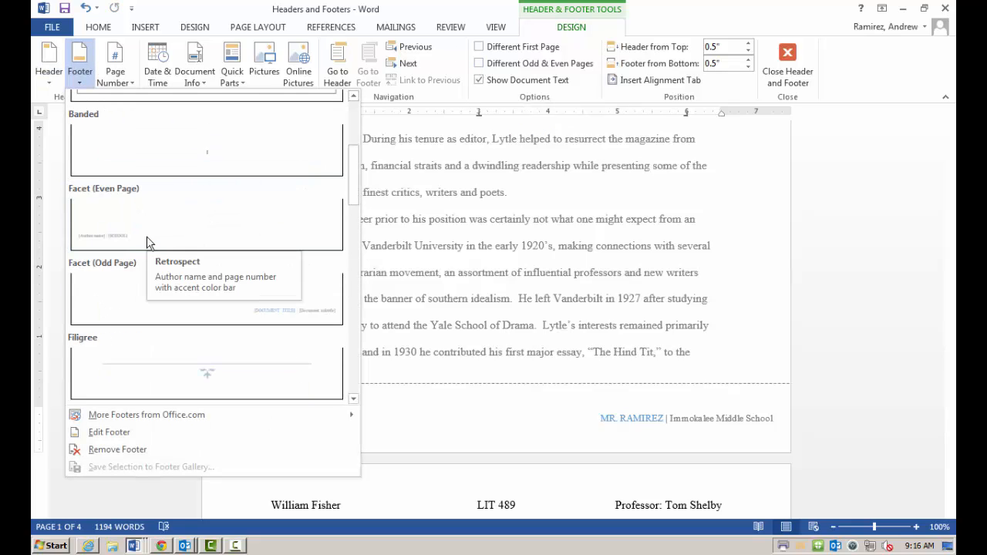
scroll(170, 247, up, 3)
scroll(188, 251, down, 15)
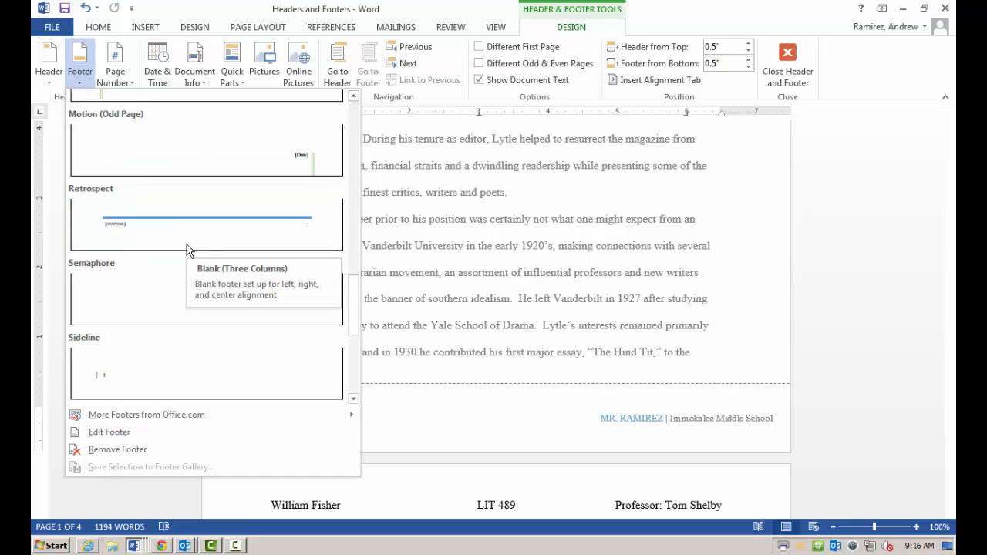
scroll(187, 249, up, 13)
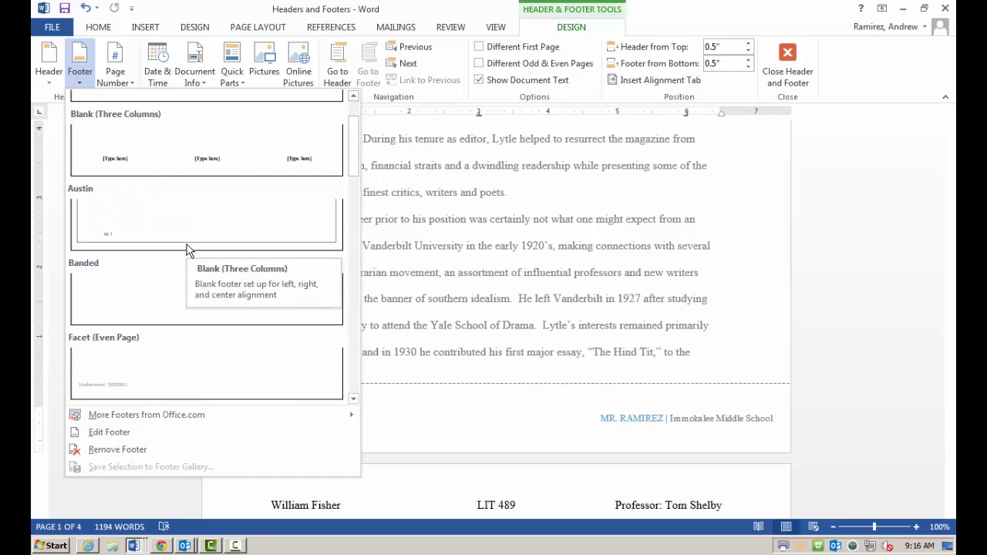
scroll(174, 334, down, 3)
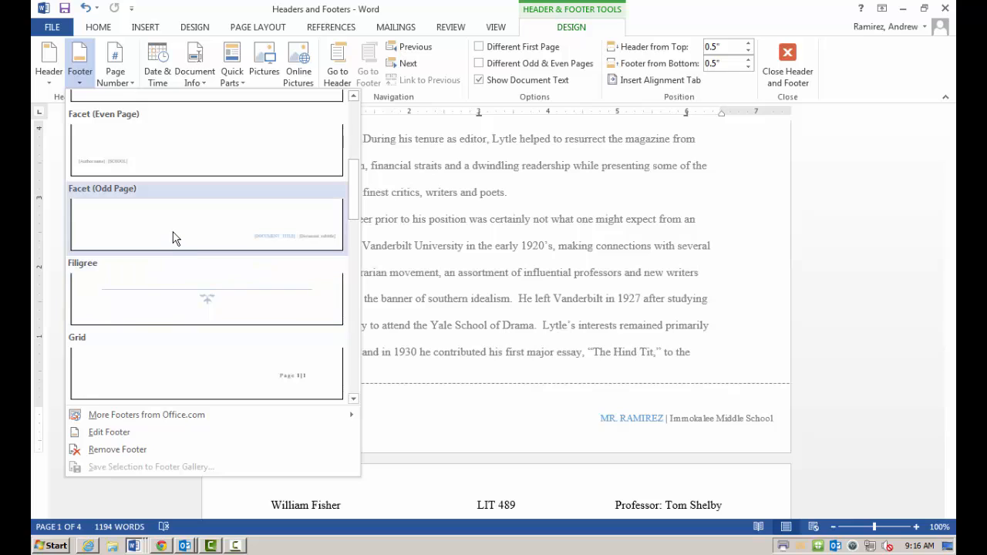
- Turn on Different Odd & Even Pages, review the pages, and exit header editing
click(479, 64)
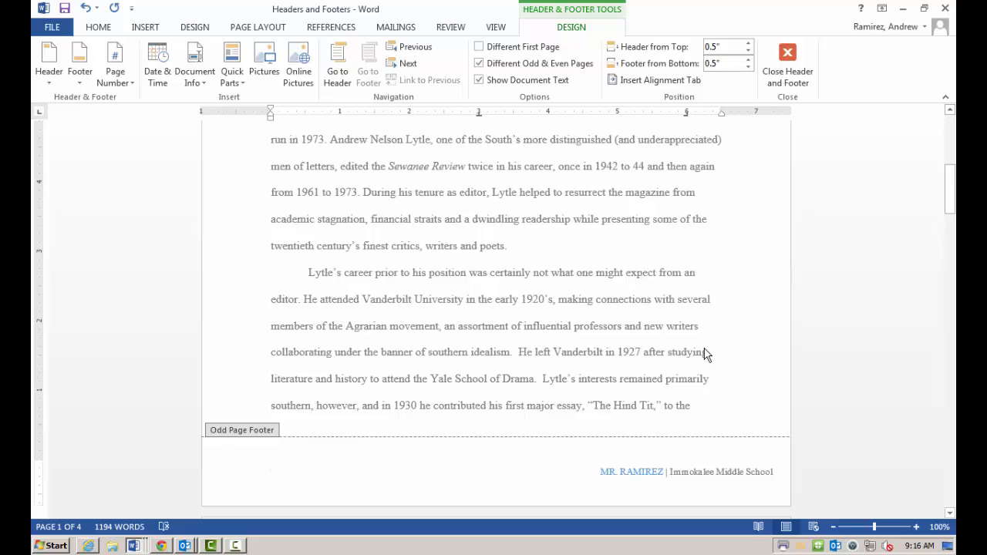
scroll(707, 353, up, 6)
scroll(715, 352, down, 3)
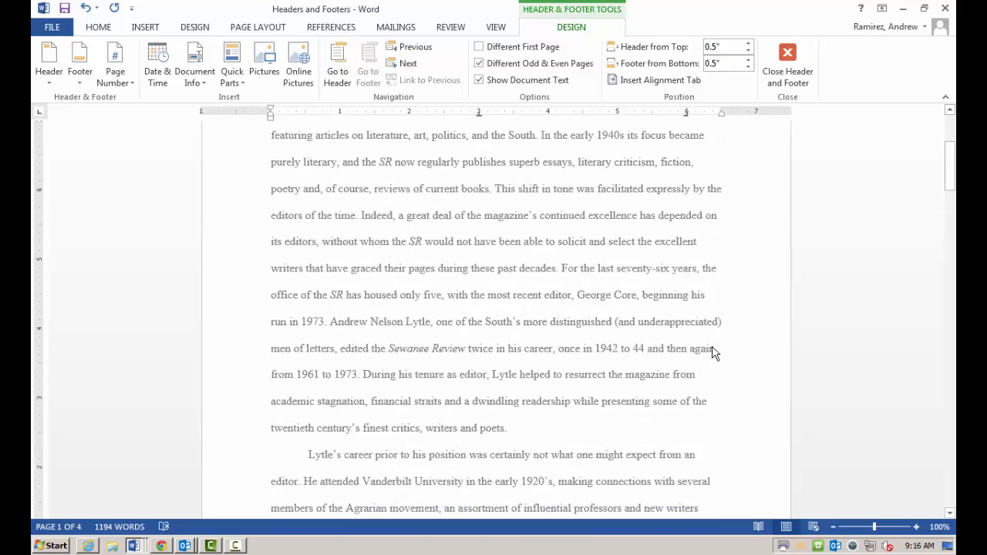
scroll(714, 352, down, 3)
scroll(714, 352, down, 12)
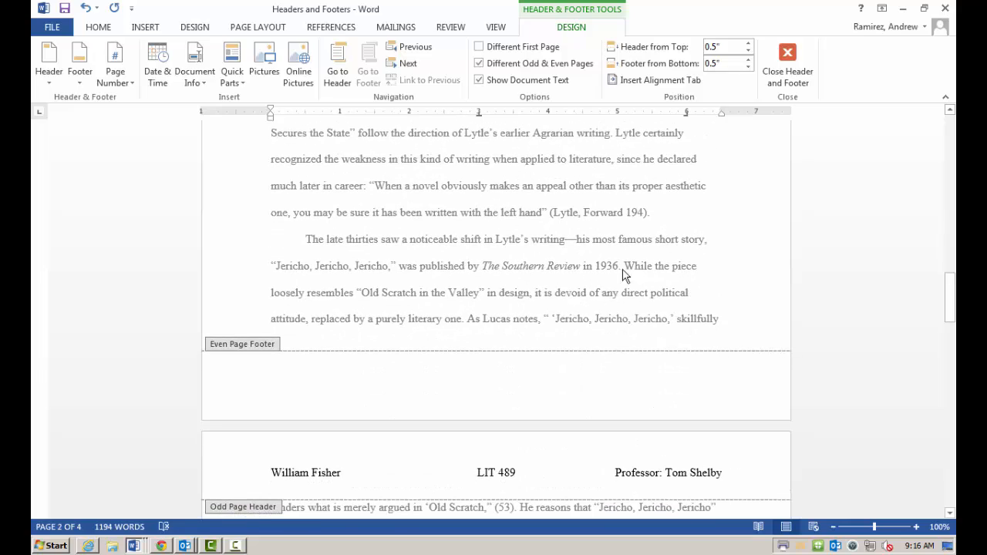
scroll(668, 328, down, 12)
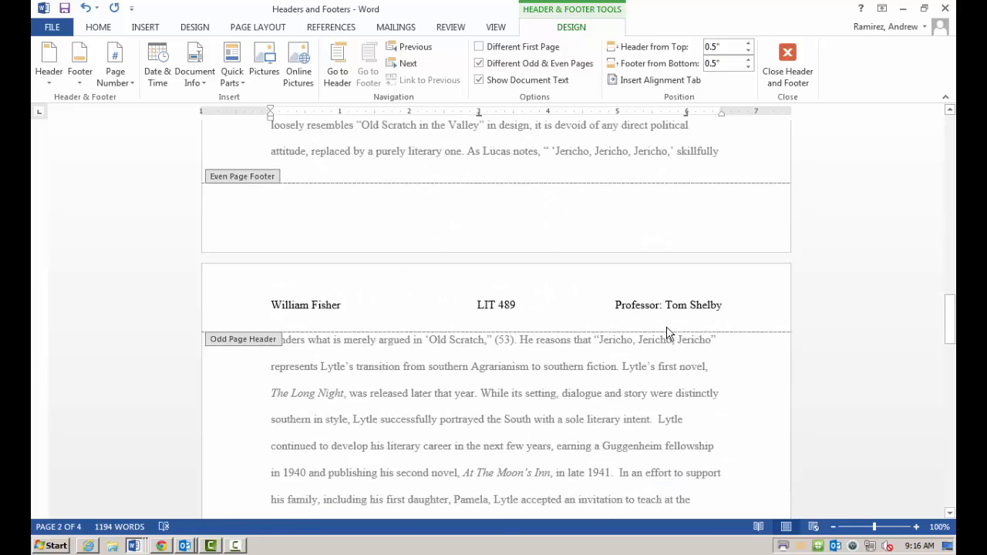
scroll(667, 326, down, 10)
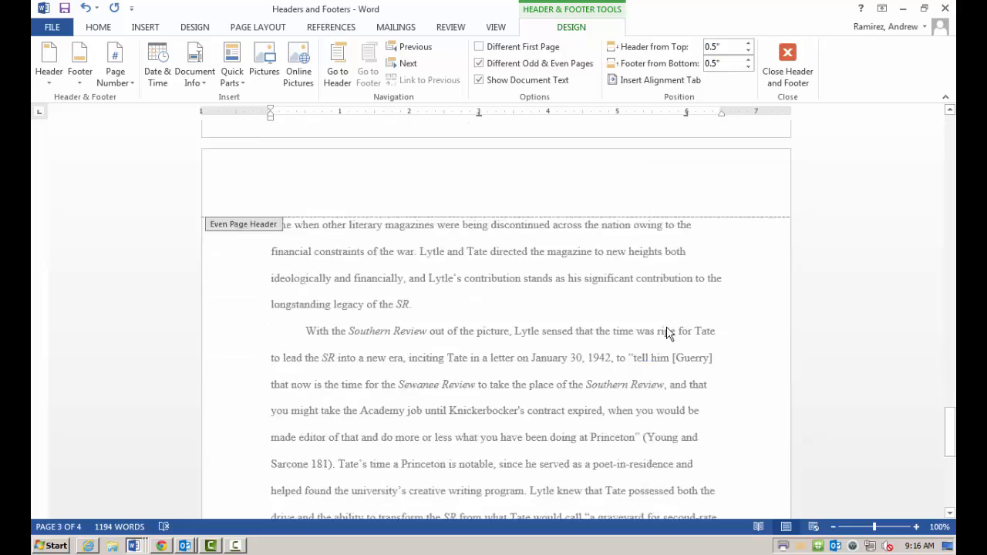
scroll(669, 334, up, 20)
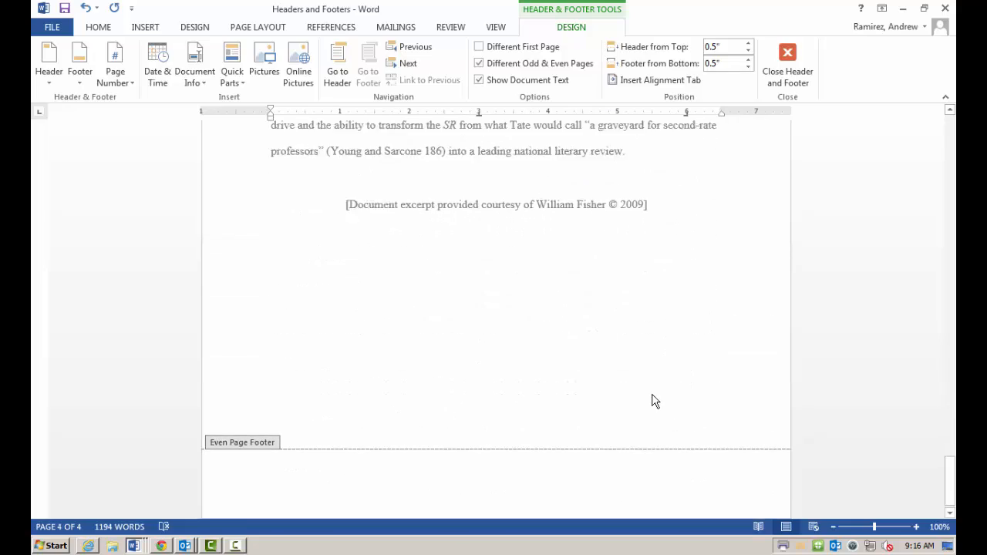
scroll(653, 396, up, 4)
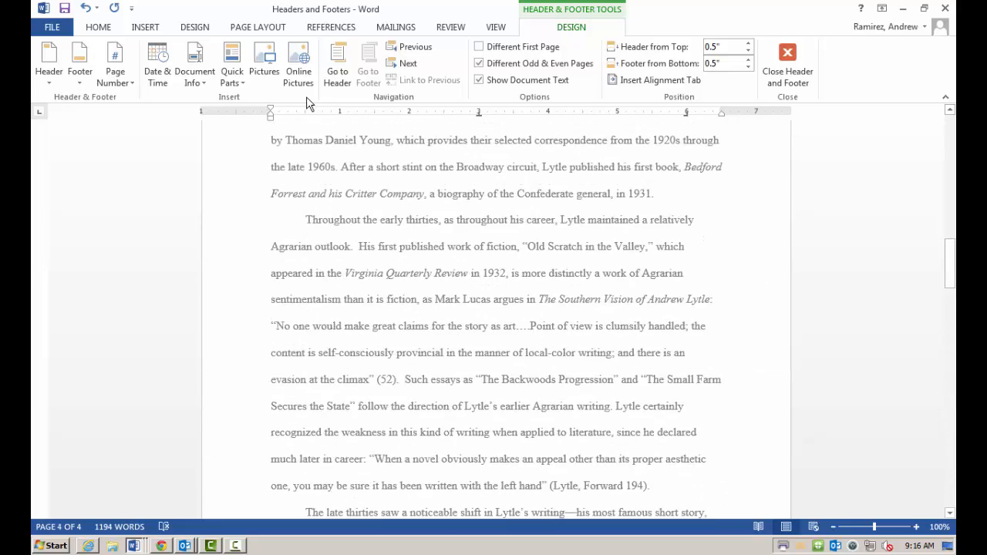
click(86, 8)
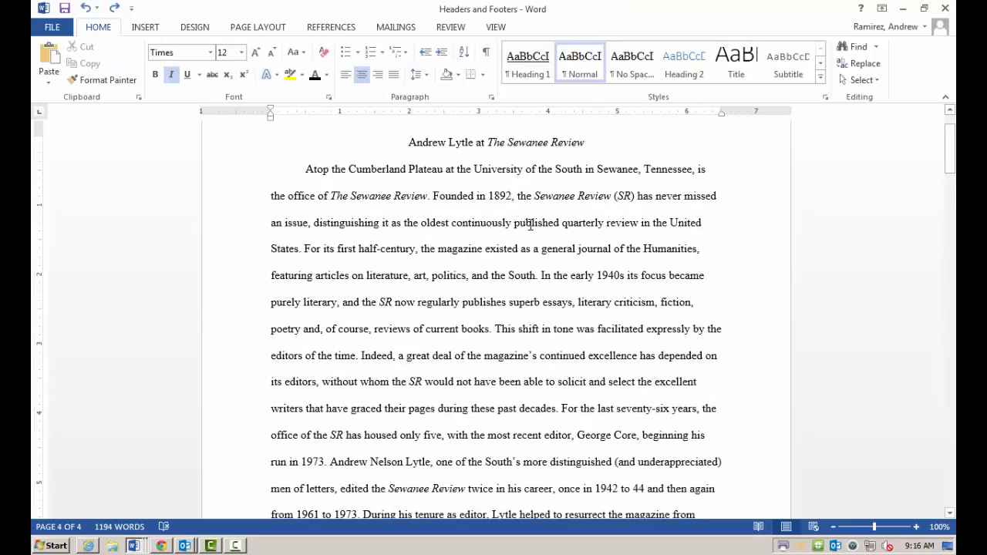
scroll(530, 224, down, 12)
scroll(616, 270, down, 9)
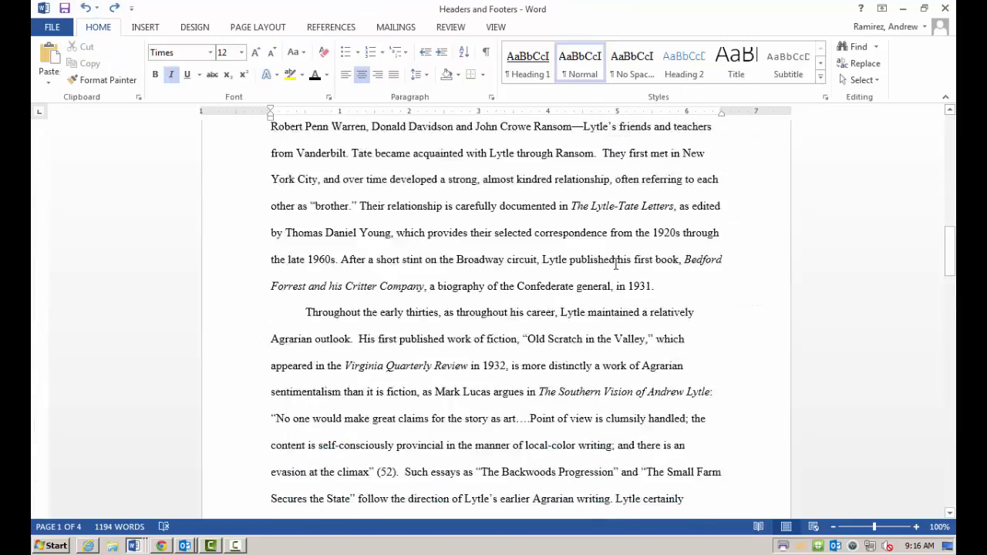
scroll(615, 264, up, 6)
scroll(615, 264, up, 5)
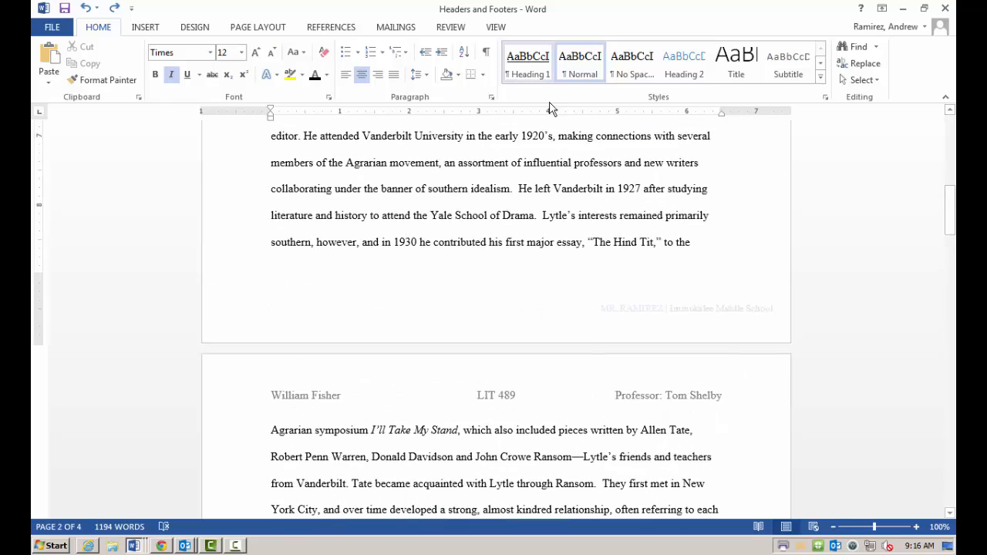
- Reopen the page 1 footer, enable Different Odd & Even Pages, and browse header designs without choosing one
double_click(584, 316)
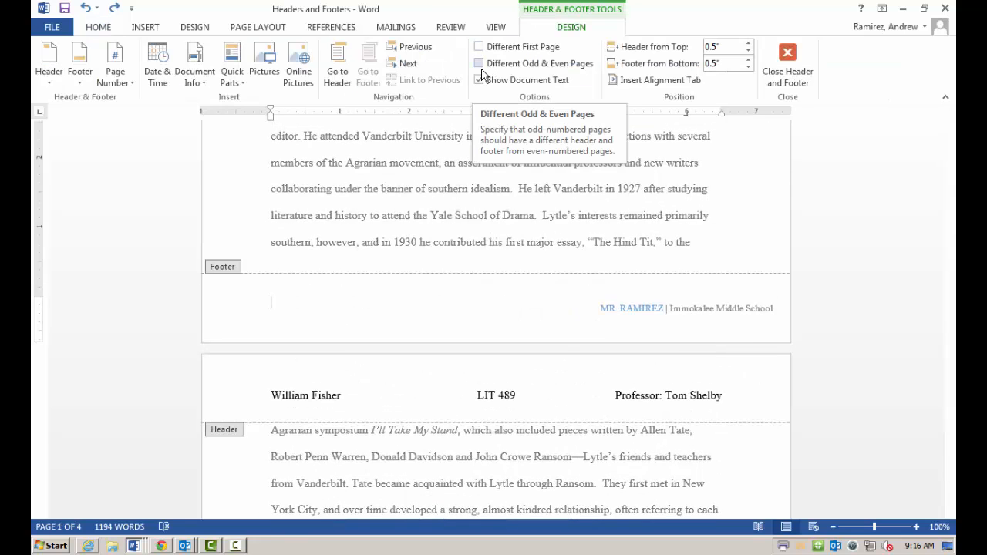
click(482, 69)
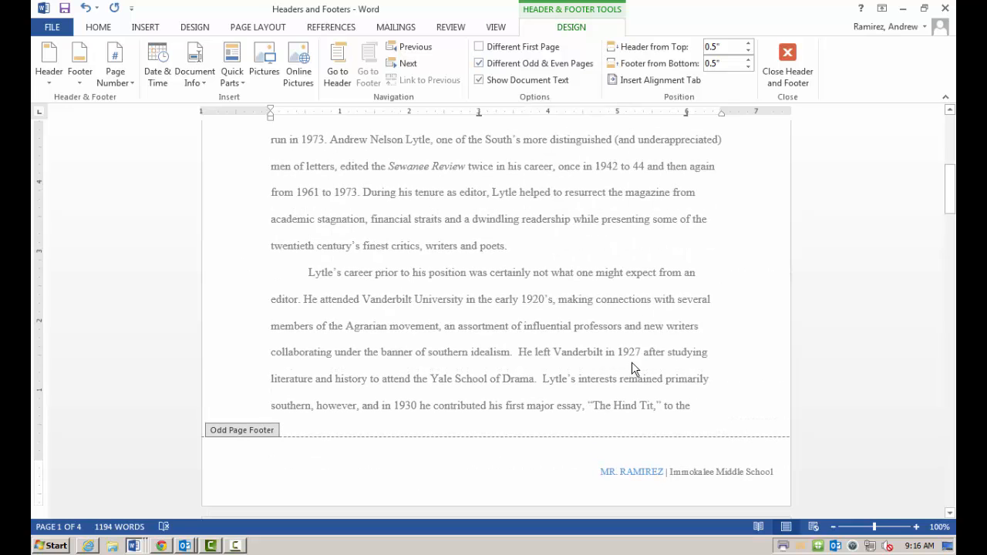
click(40, 83)
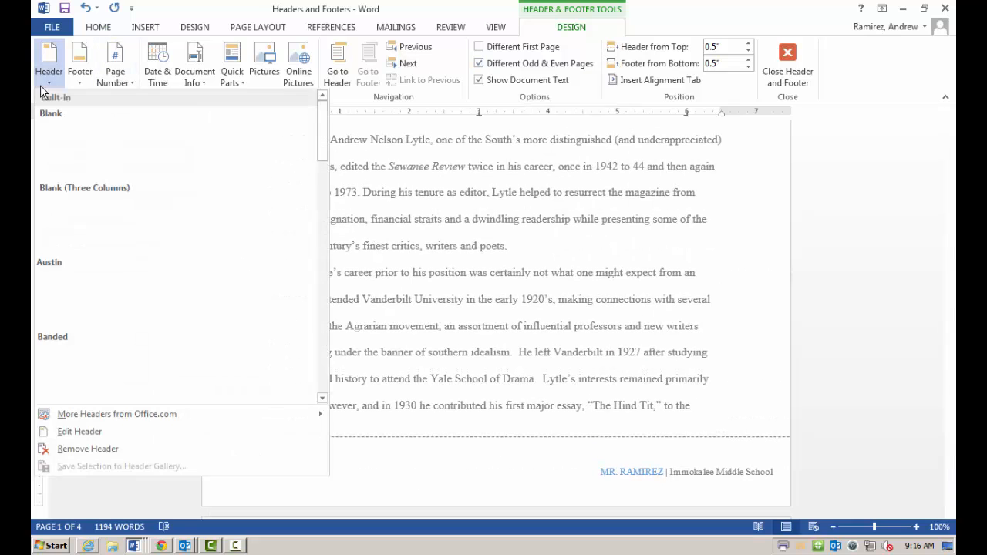
scroll(140, 334, down, 5)
scroll(140, 335, down, 6)
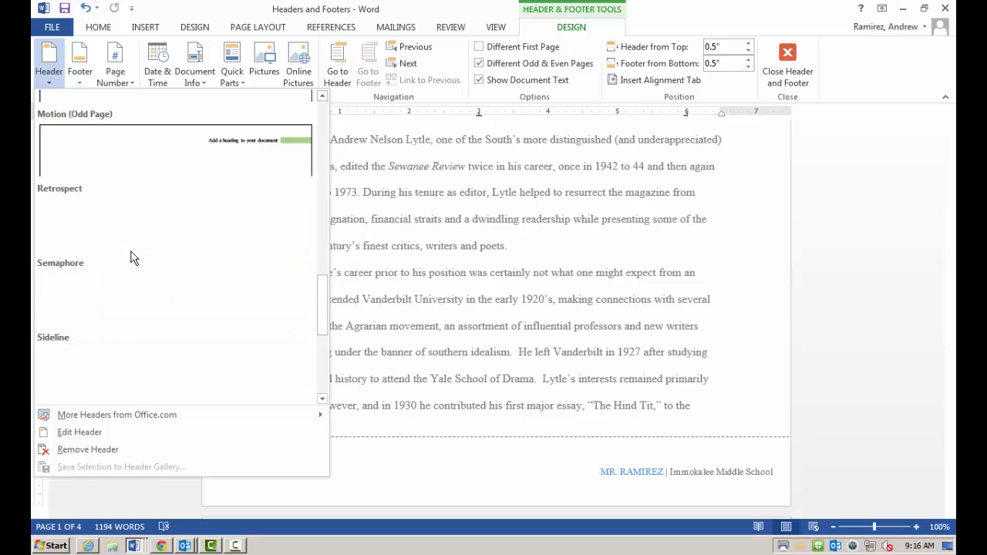
scroll(120, 309, up, 7)
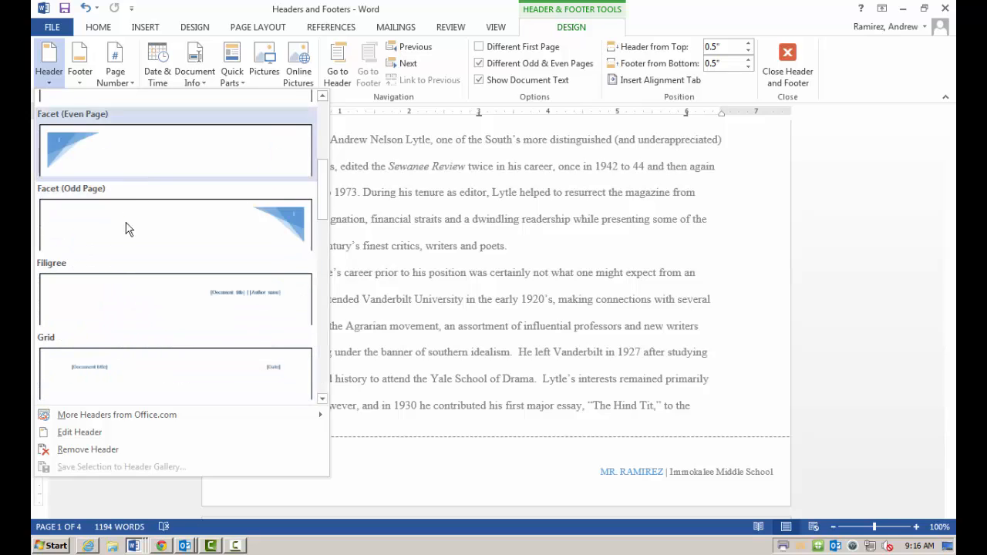
click(832, 190)
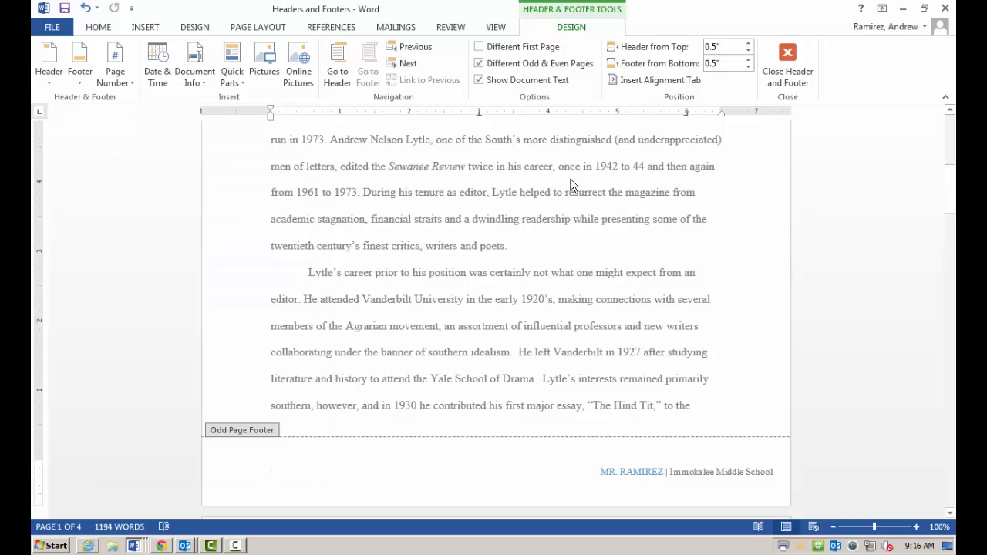
- Restore Word to half screen and highlight step 6, inserting today's date, in the Edmodo instructions
click(924, 8)
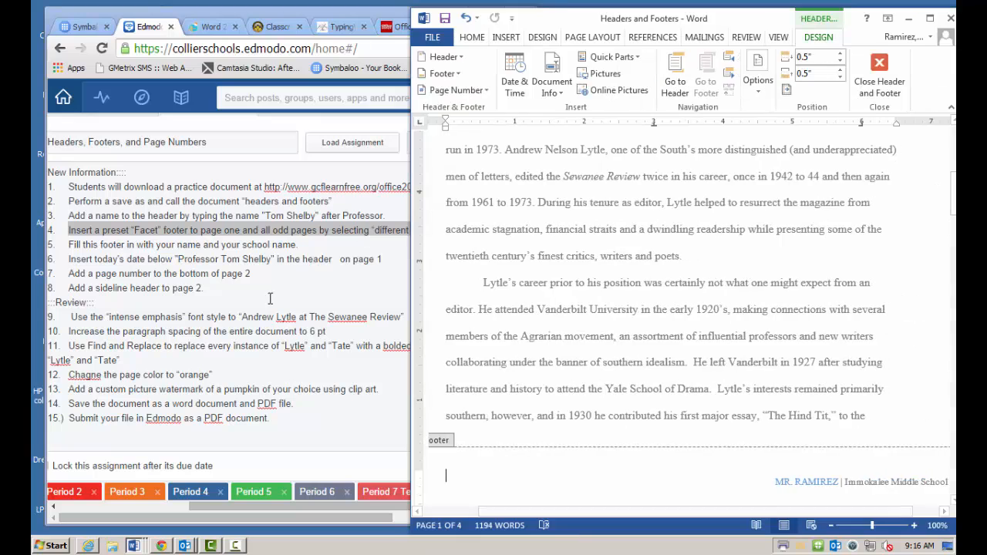
click(306, 242)
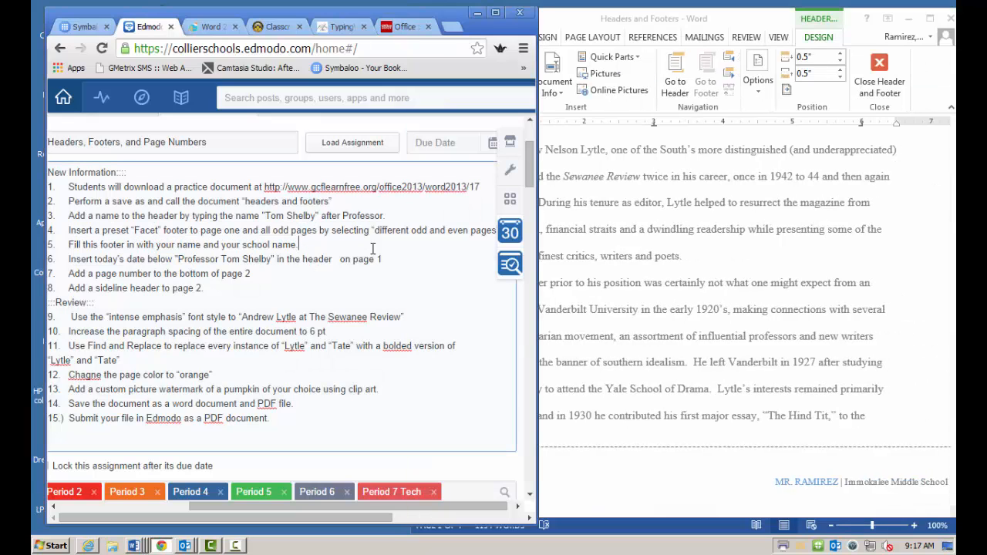
drag(272, 259, 77, 262)
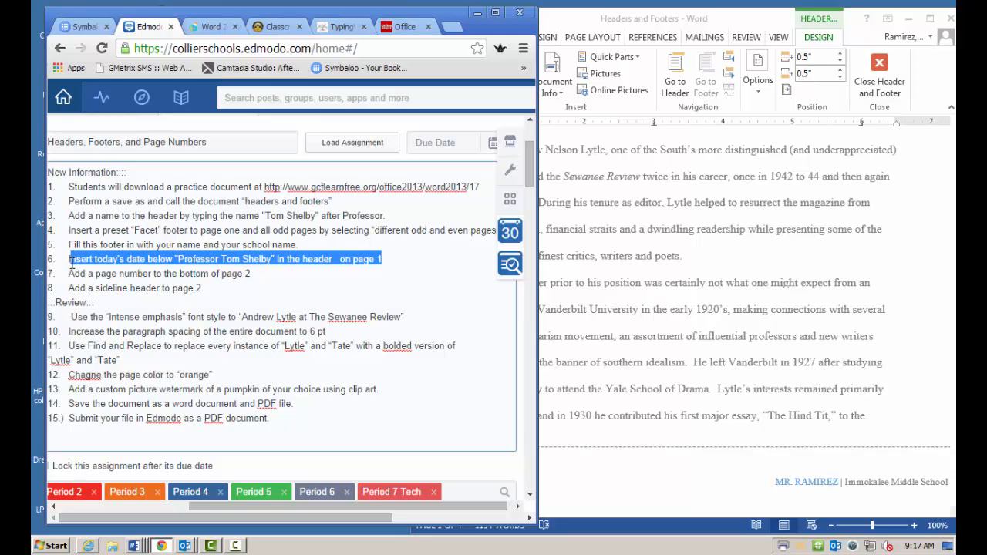
click(752, 224)
- Insert the date 'October 8, 2014' on a new line below the professor's name in the header
scroll(700, 268, up, 6)
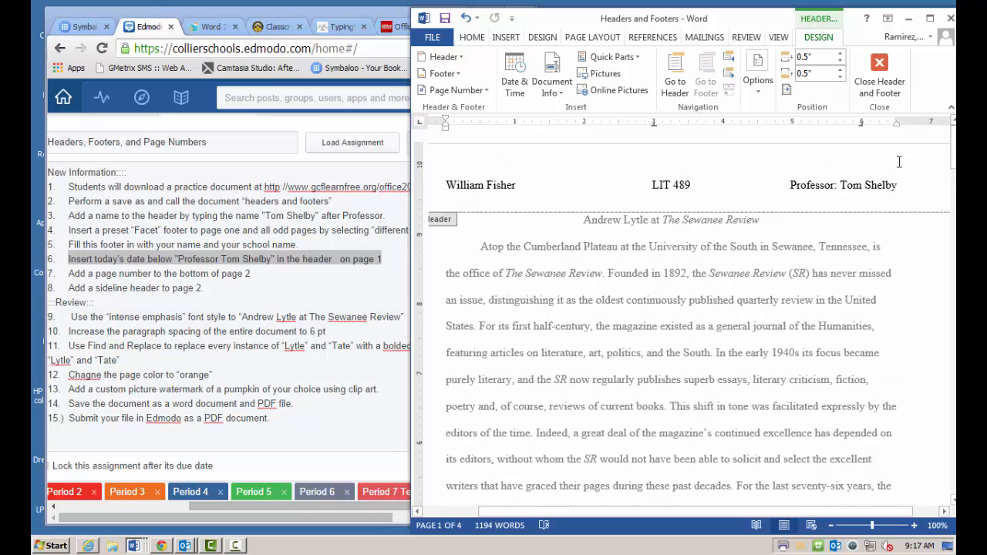
click(908, 186)
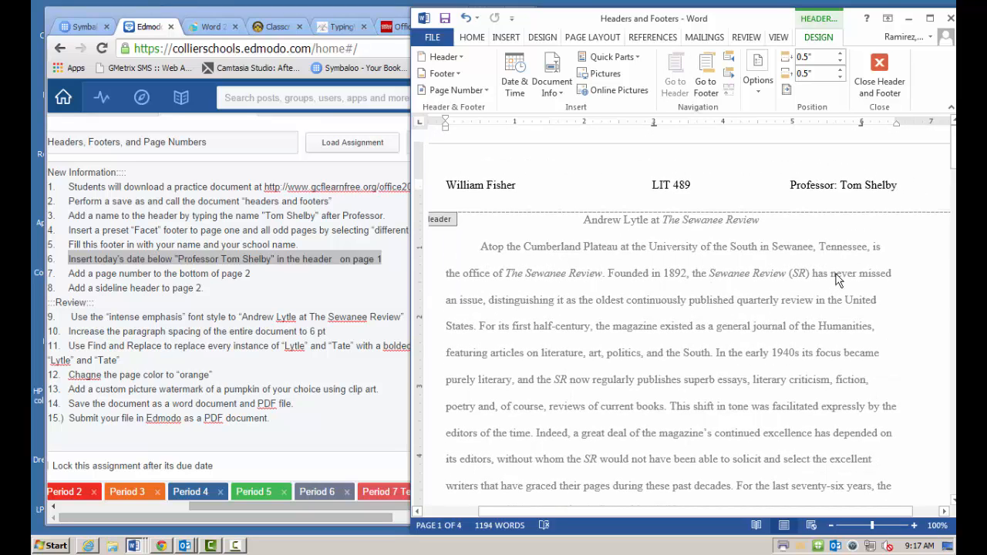
key(Return)
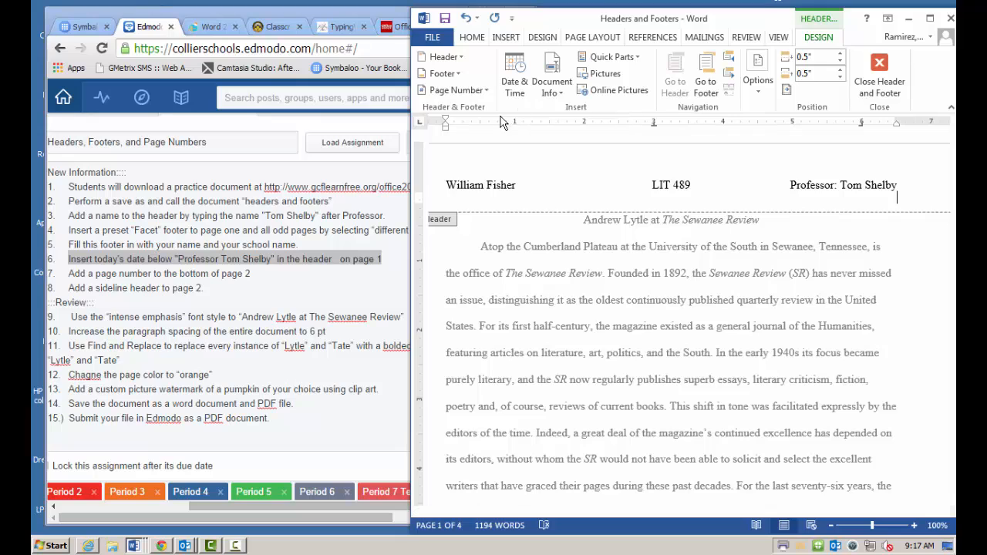
click(511, 91)
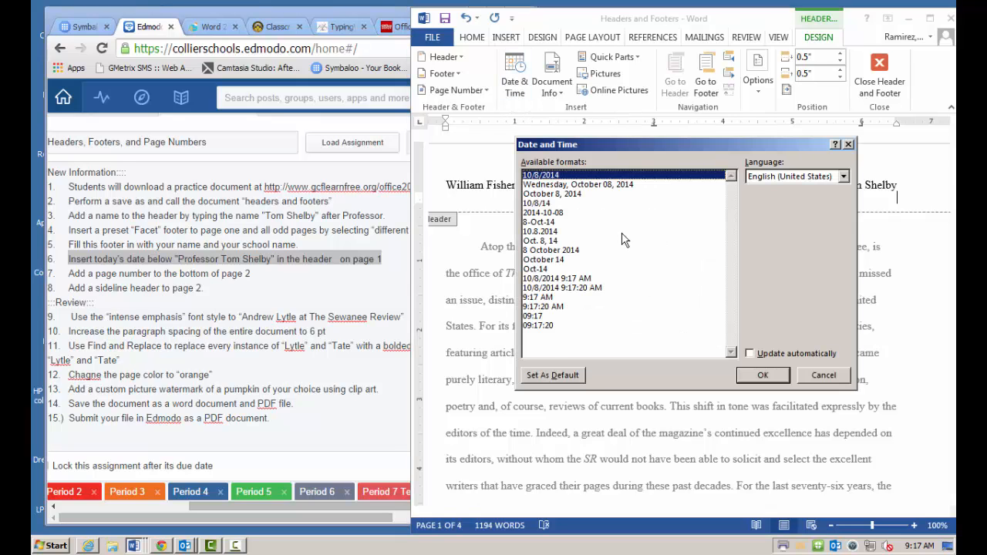
click(569, 195)
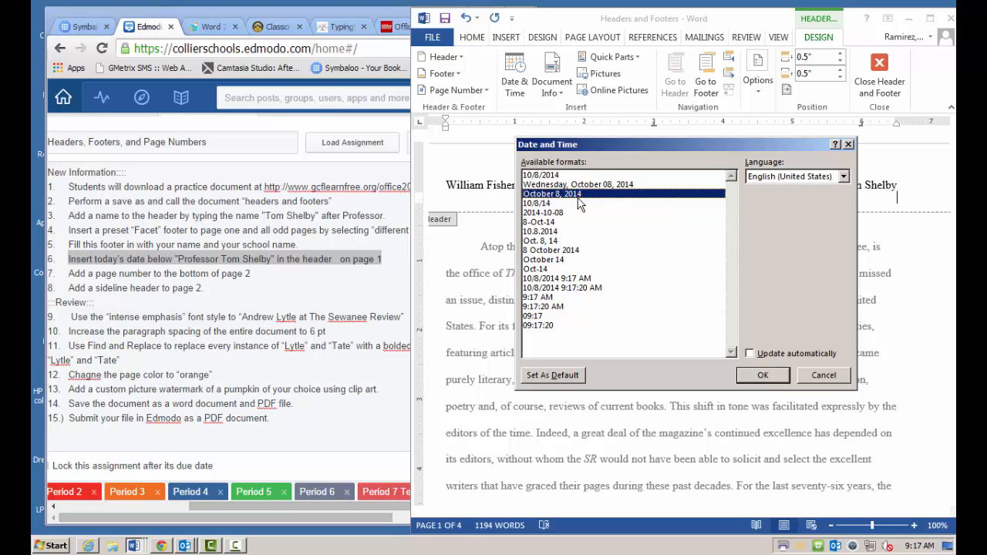
click(760, 375)
click(762, 375)
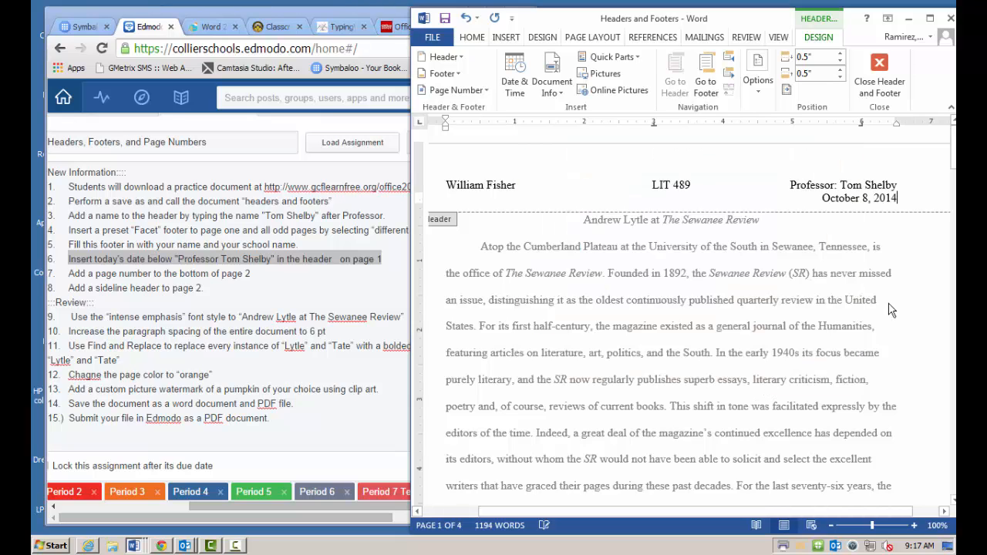
- Check the dated headers and close header and footer editing
scroll(849, 359, down, 15)
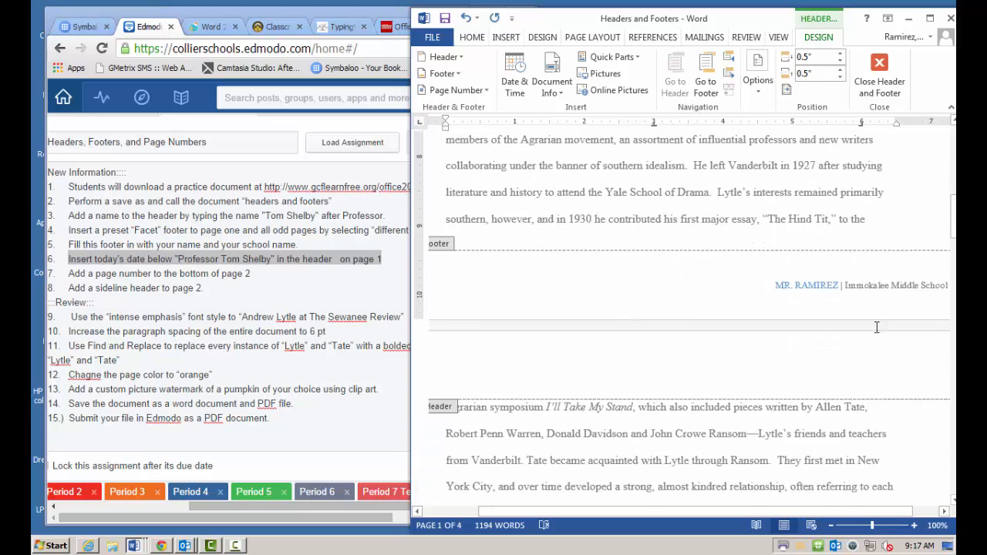
scroll(884, 299, down, 15)
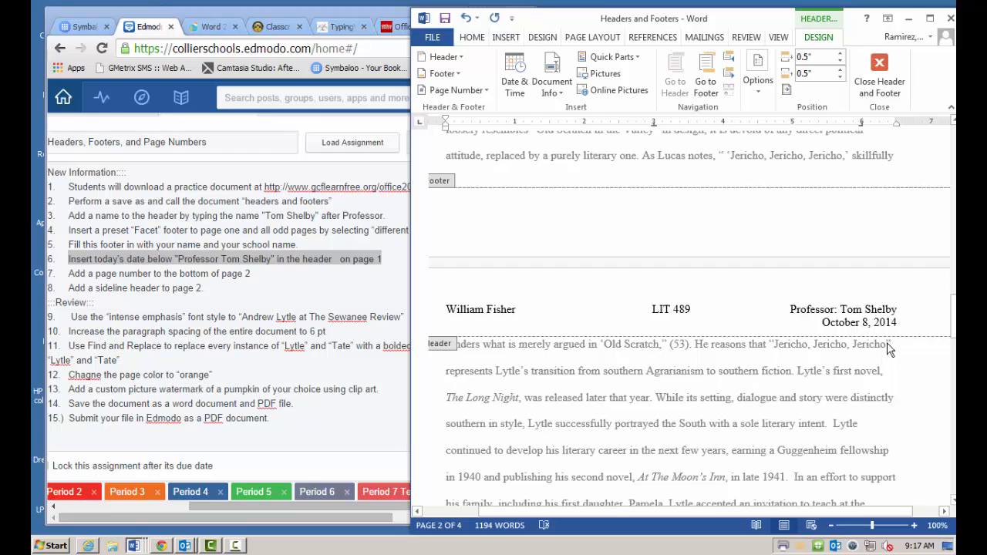
scroll(887, 351, up, 10)
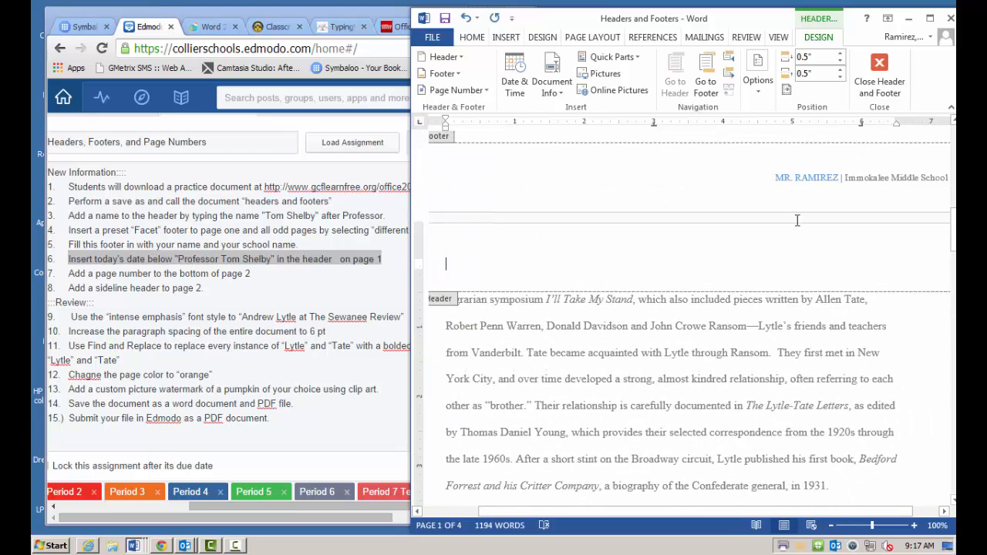
scroll(725, 316, up, 10)
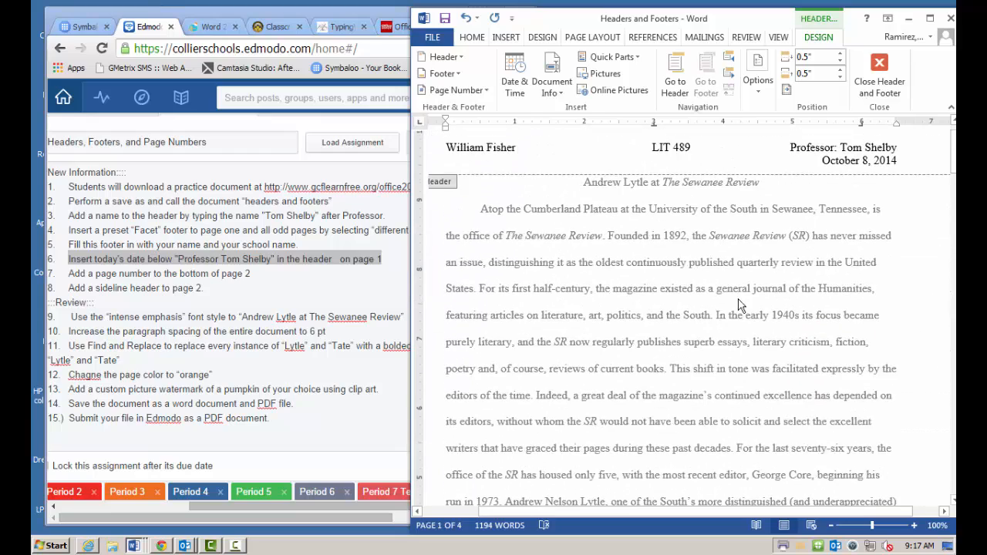
click(879, 77)
scroll(712, 334, down, 4)
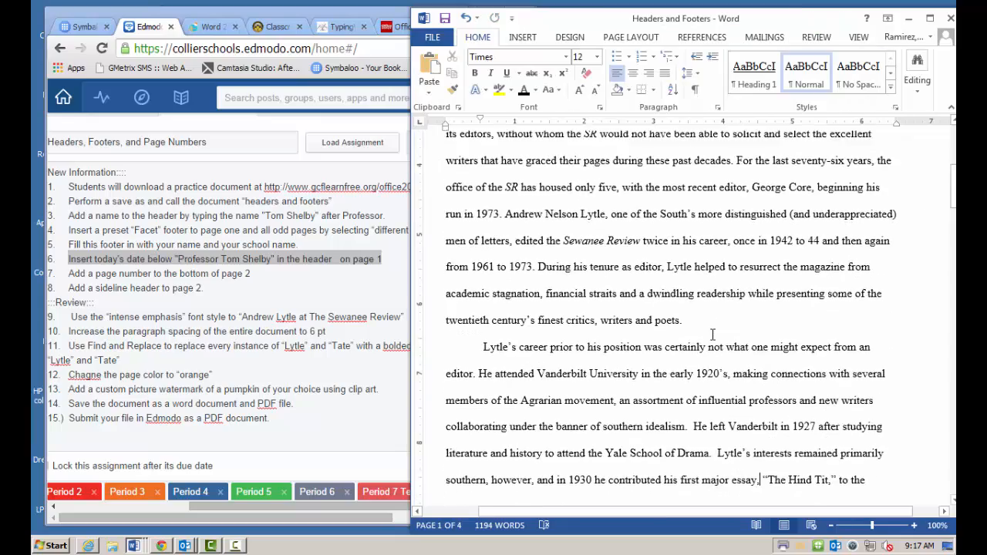
scroll(712, 334, down, 8)
scroll(715, 334, down, 8)
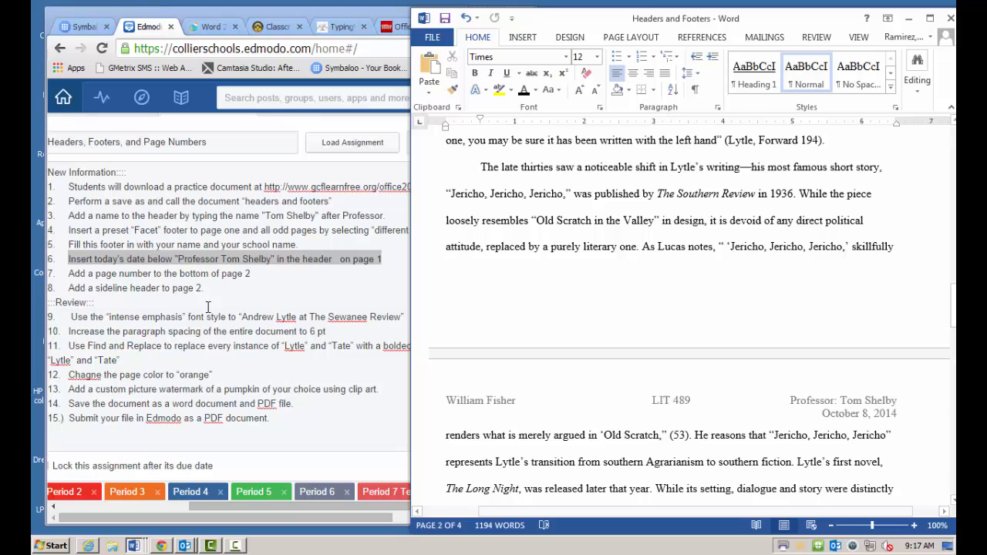
- Highlight step 7, adding a page-2 page number, in the Edmodo instructions
click(242, 284)
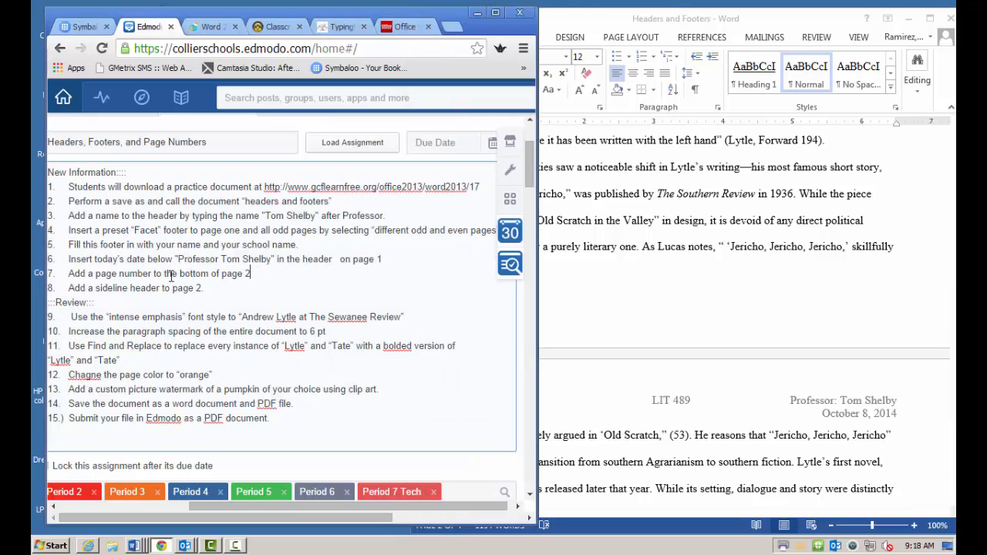
drag(250, 274, 68, 274)
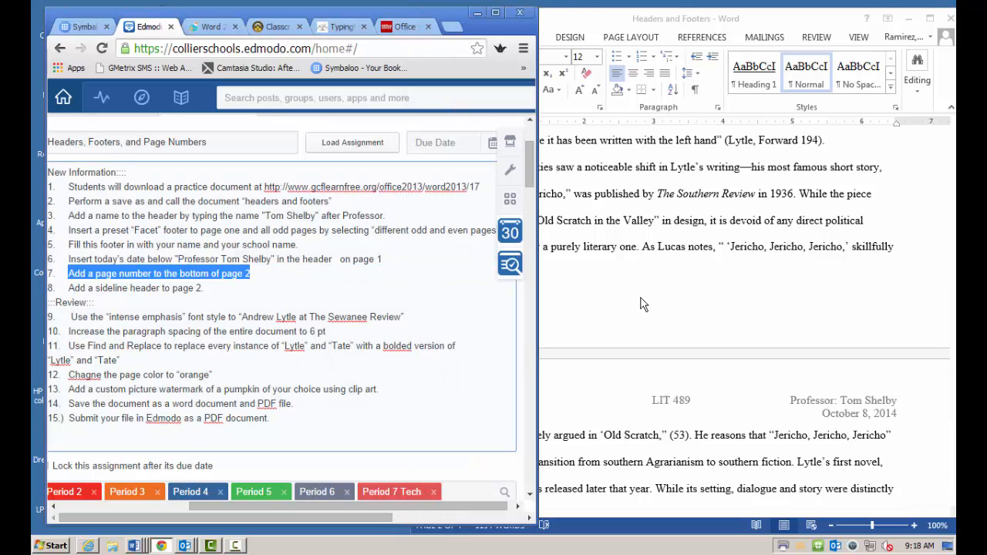
click(606, 298)
scroll(552, 303, up, 3)
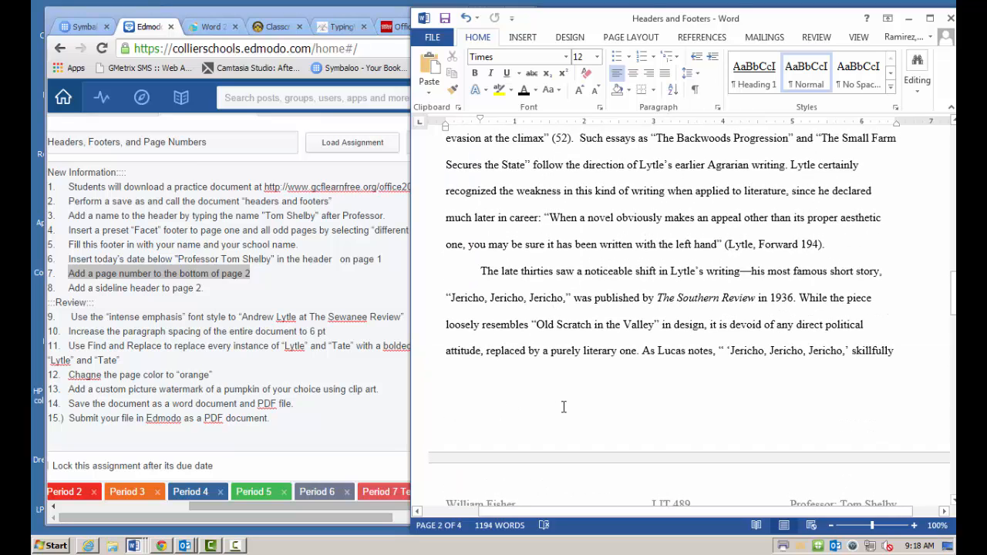
- Open the page 2 footer and try a Current Position page number, then delete it
double_click(476, 428)
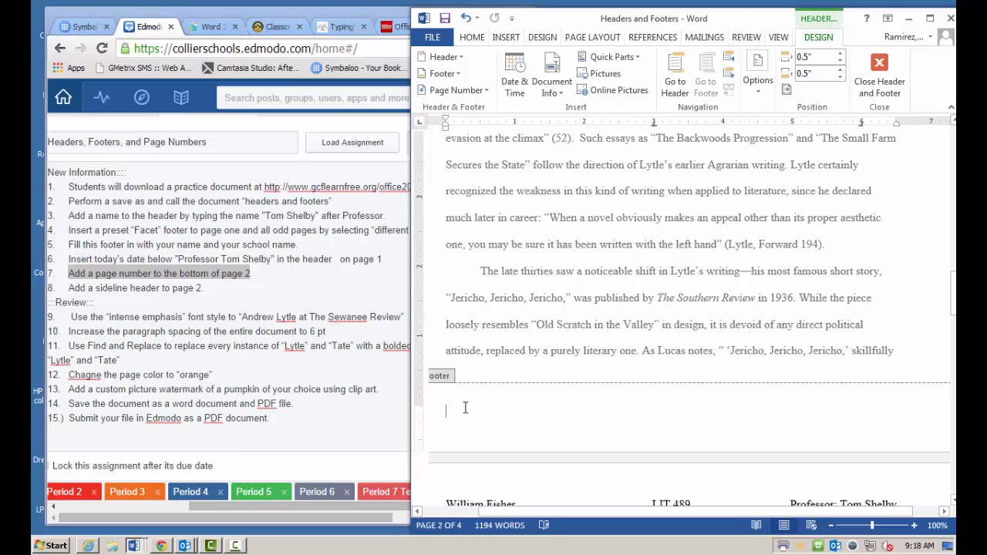
click(466, 92)
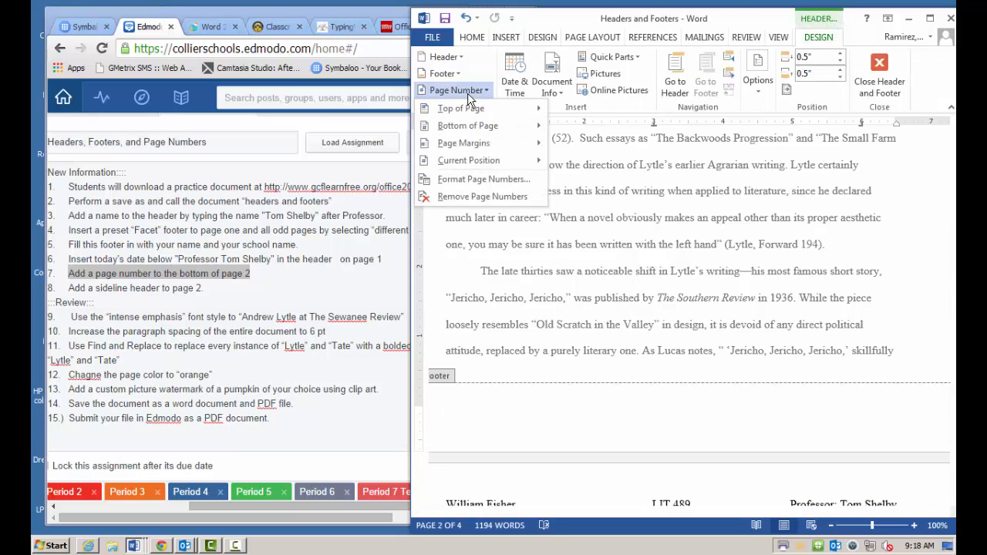
mouse_move(472, 160)
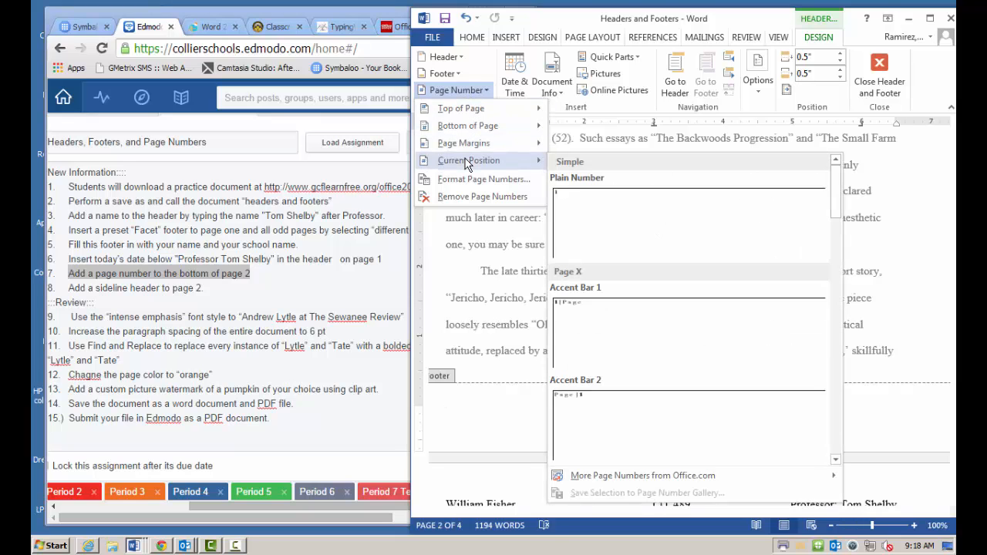
mouse_move(479, 131)
click(472, 416)
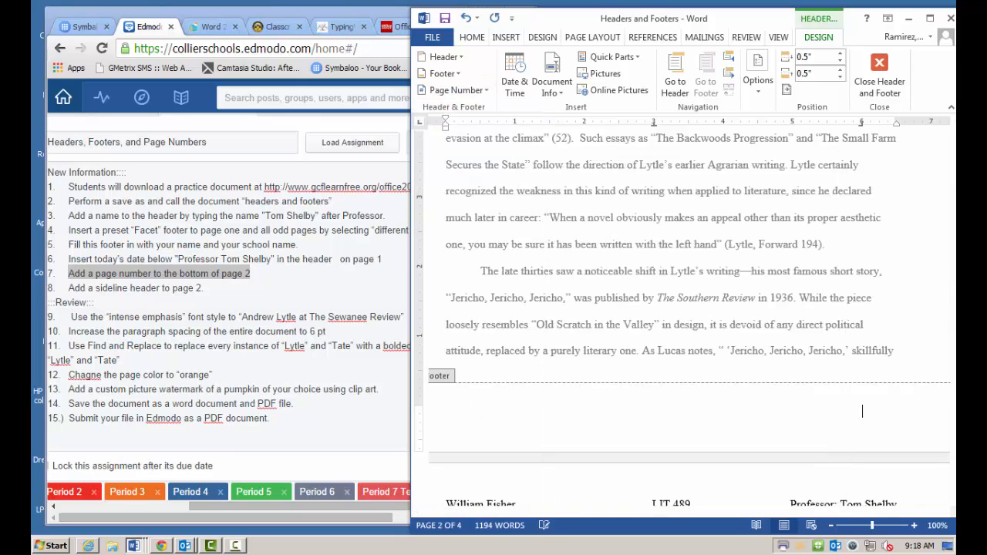
click(448, 88)
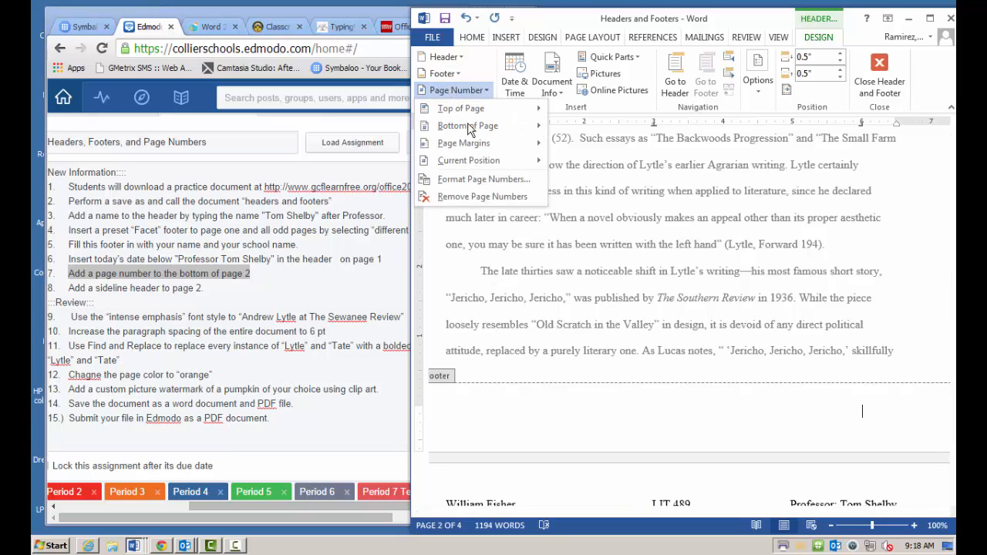
mouse_move(474, 160)
click(583, 216)
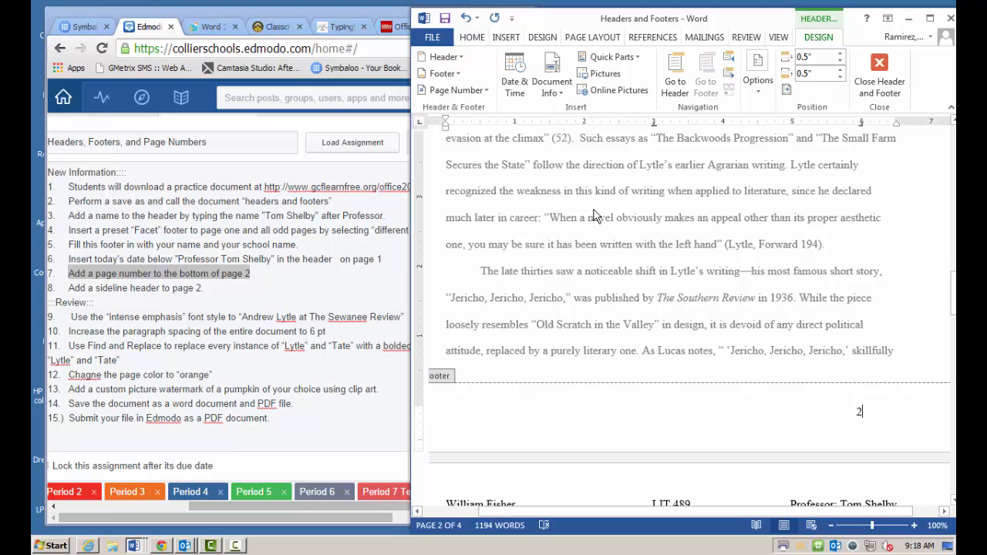
key(shift+Left)
key(BackSpace)
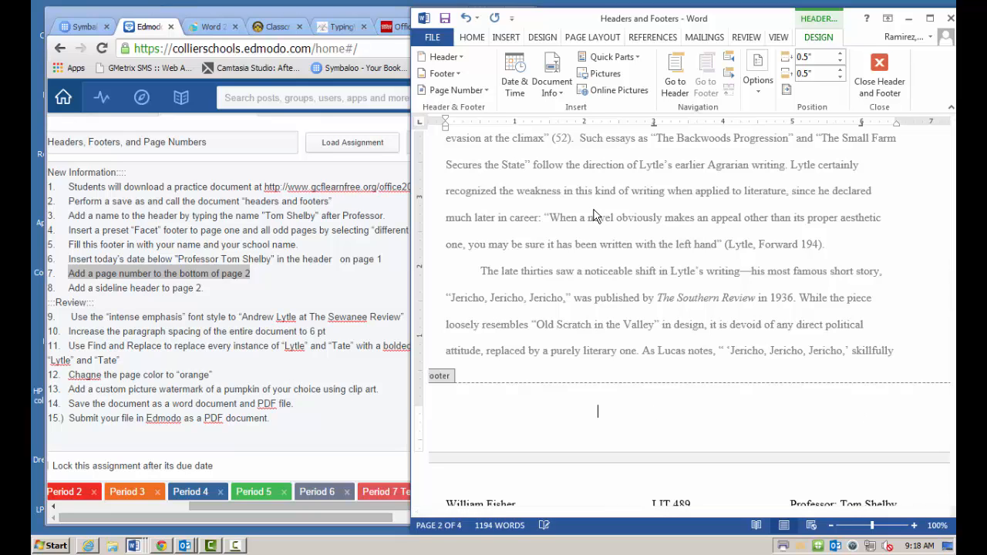
- Insert a Bottom of Page, Plain Number 1 page number in the page 2 footer
click(456, 91)
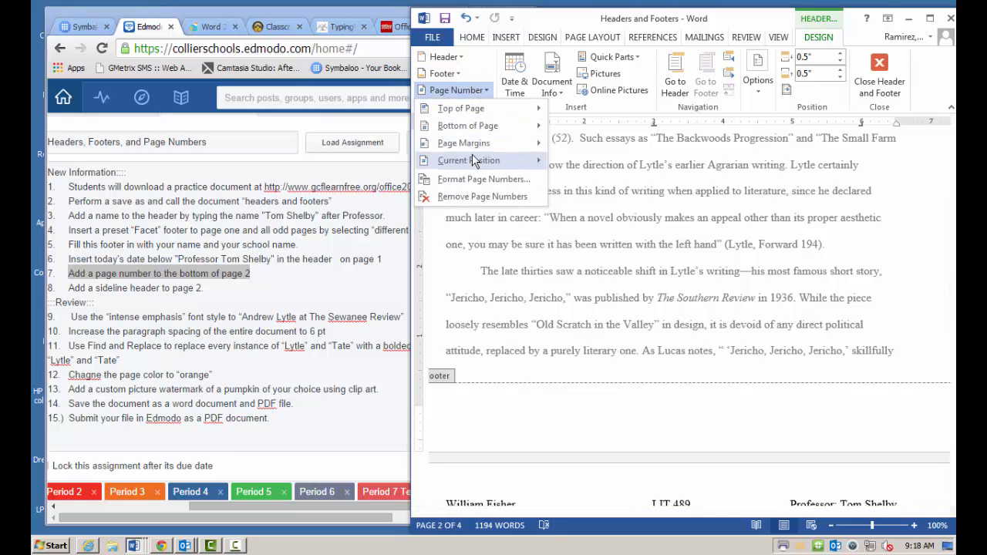
mouse_move(474, 159)
click(569, 209)
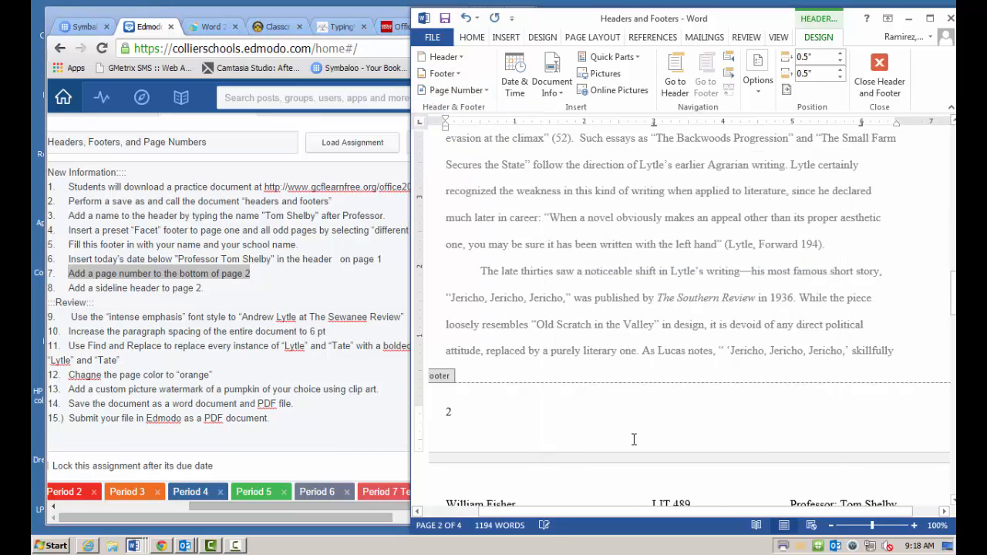
click(466, 18)
click(457, 90)
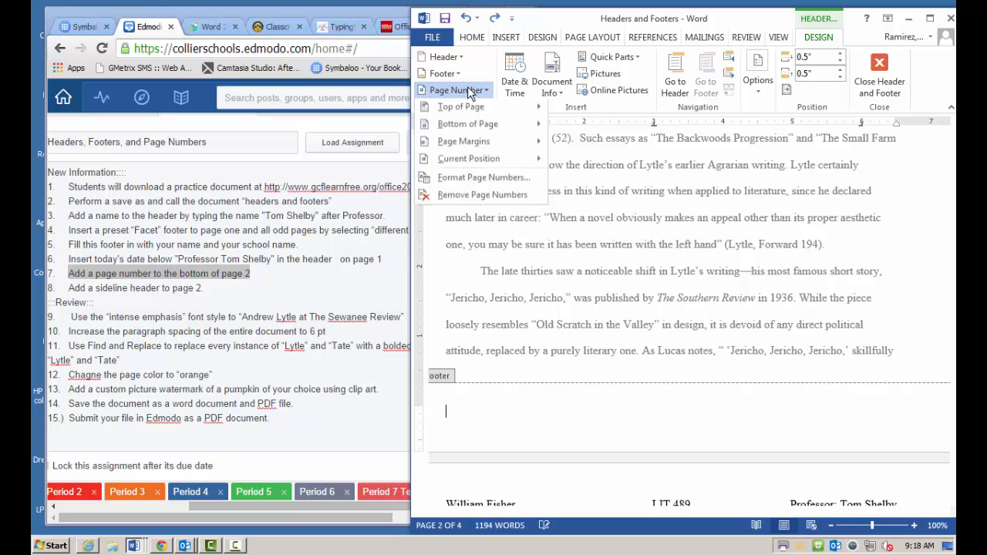
mouse_move(470, 126)
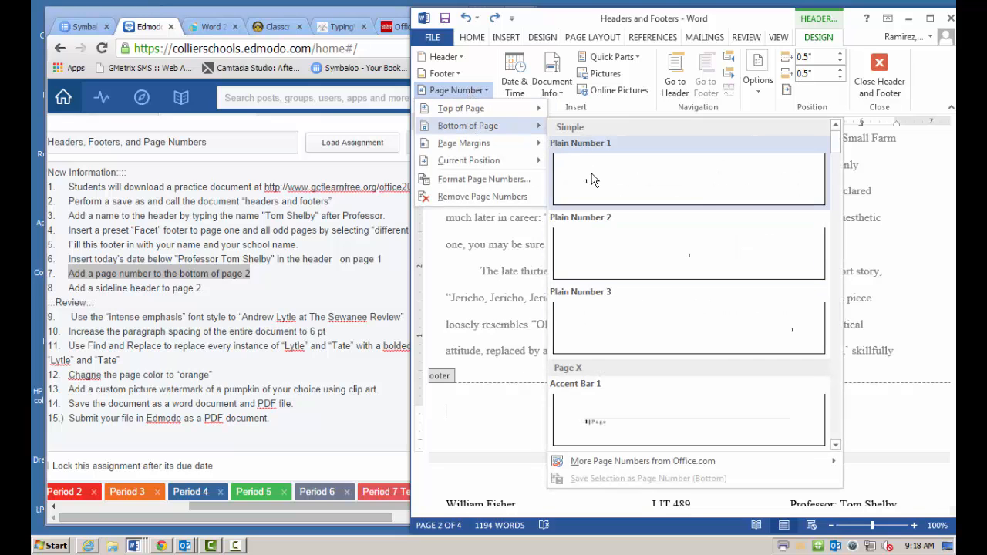
click(574, 192)
scroll(544, 369, down, 3)
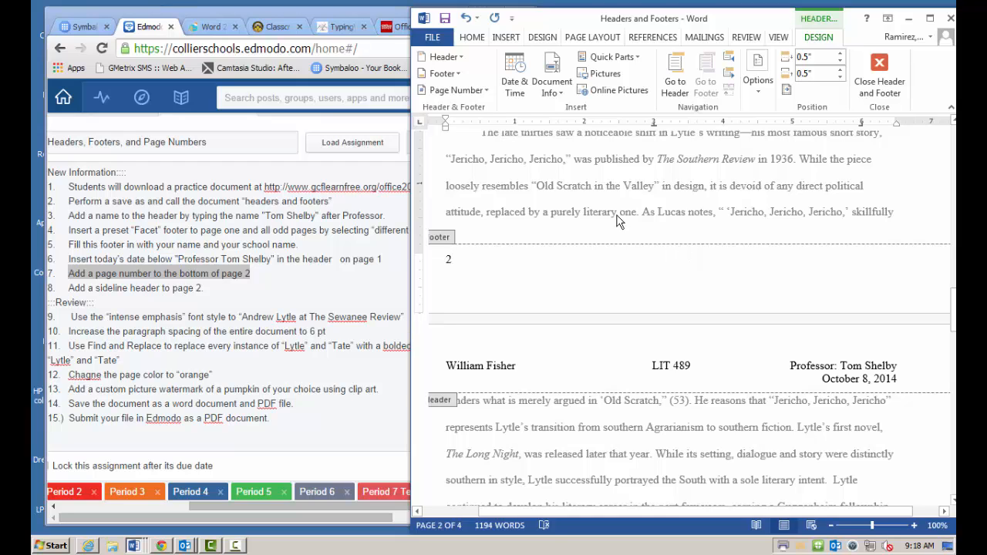
- Highlight step 8 about the Sideline header in the Edmodo instructions
click(361, 280)
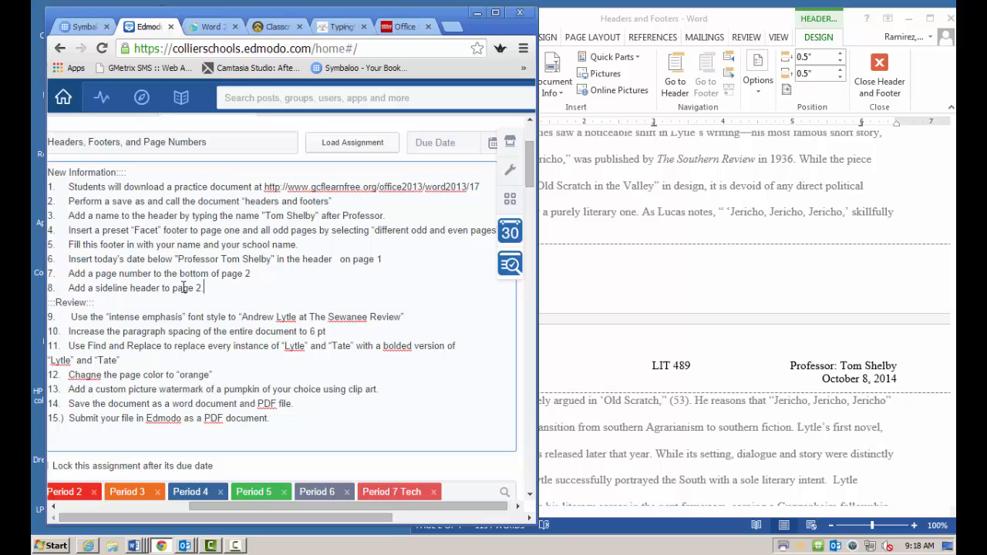
drag(203, 287, 65, 286)
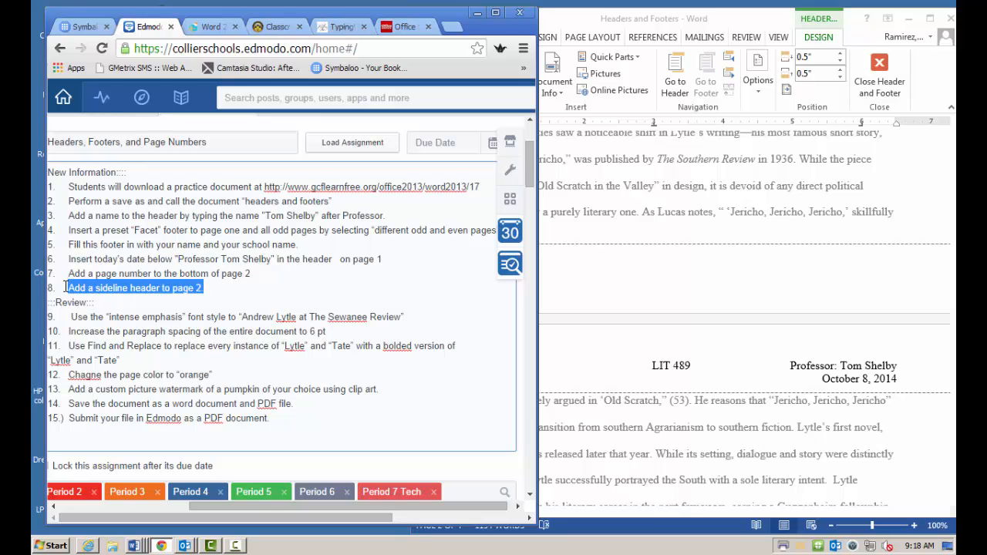
click(637, 300)
- Apply the Sideline built-in header design to the page 2 header
scroll(601, 331, up, 5)
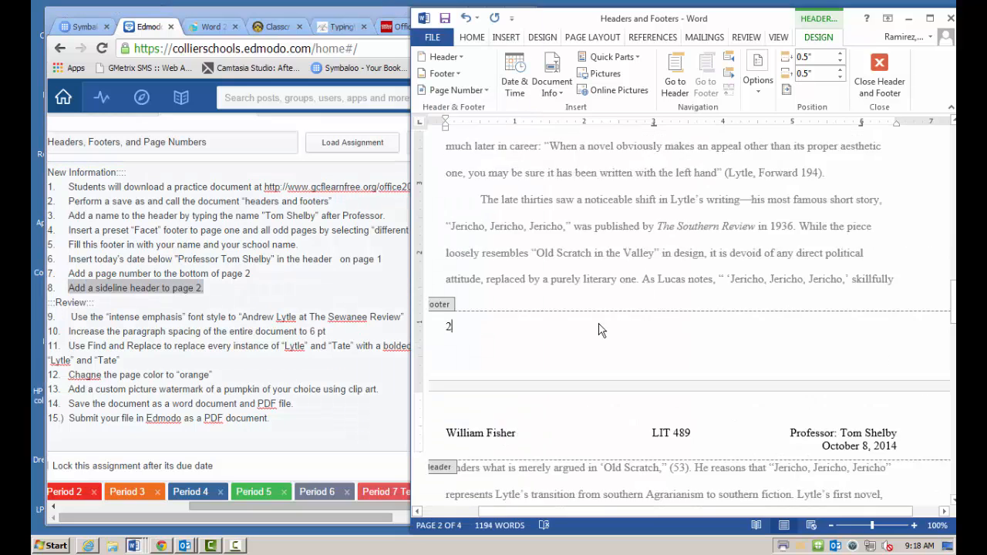
scroll(601, 330, up, 8)
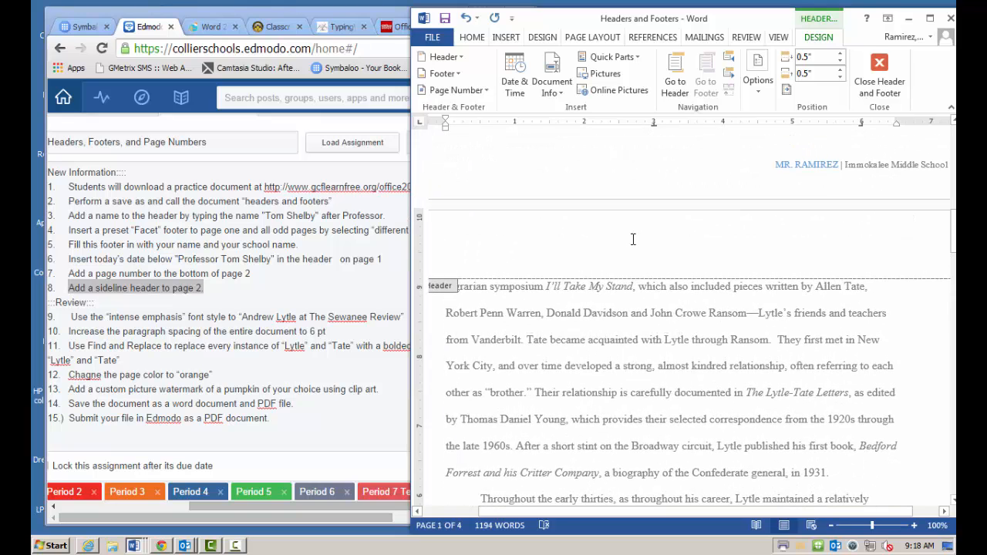
click(632, 241)
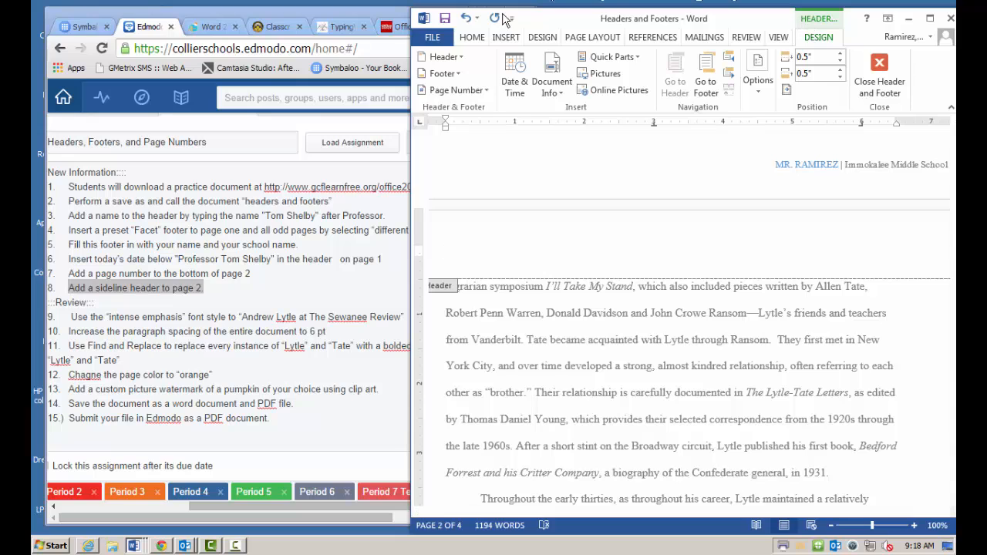
click(462, 61)
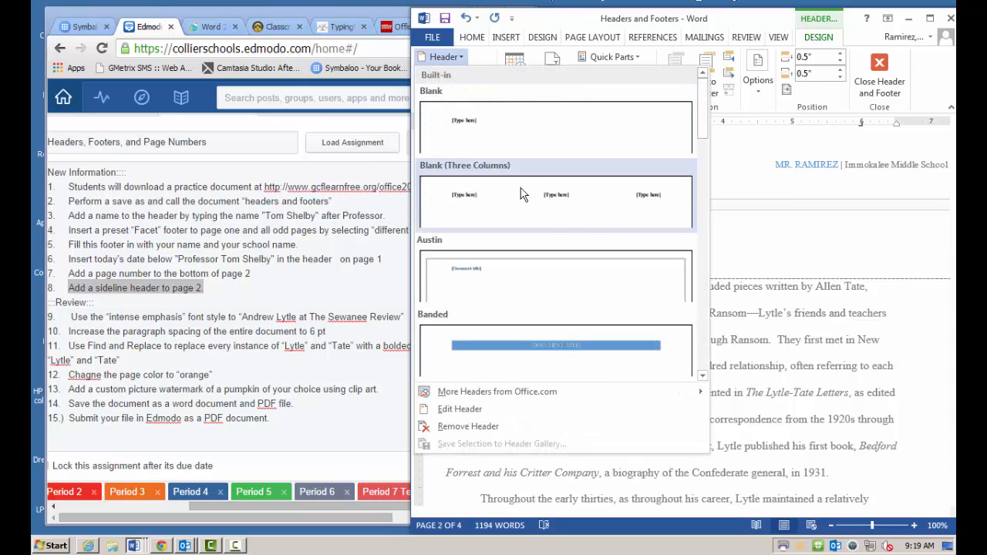
scroll(544, 185, down, 9)
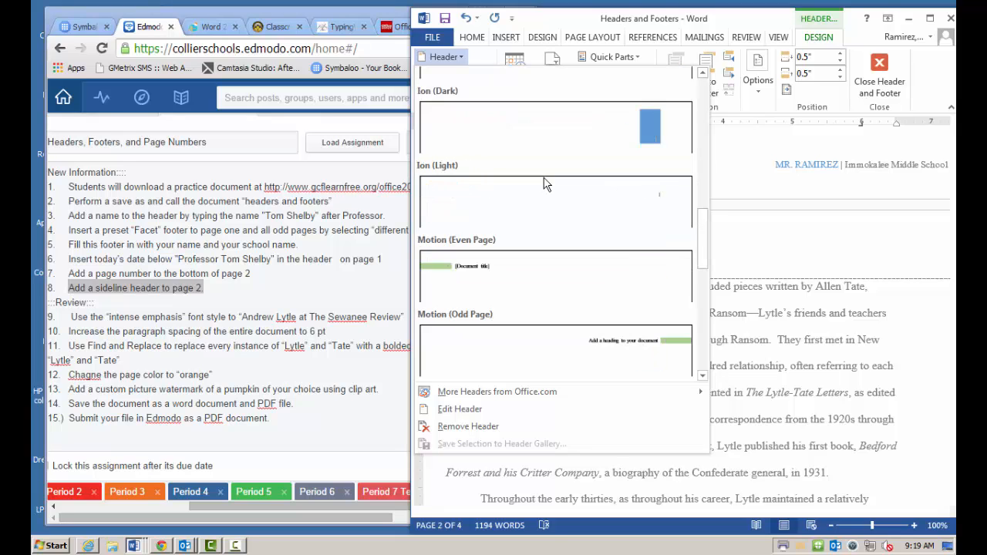
scroll(544, 185, down, 3)
scroll(544, 185, down, 3)
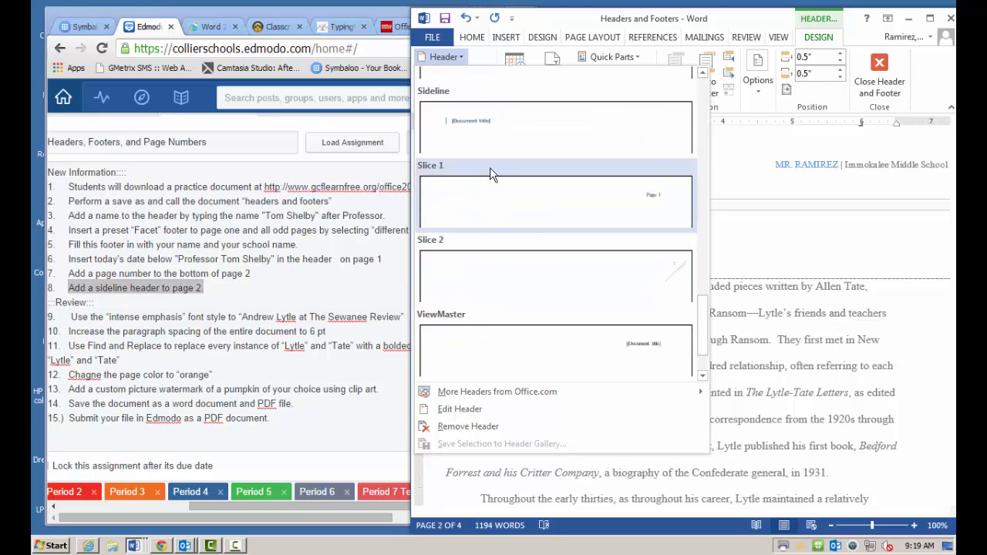
click(490, 138)
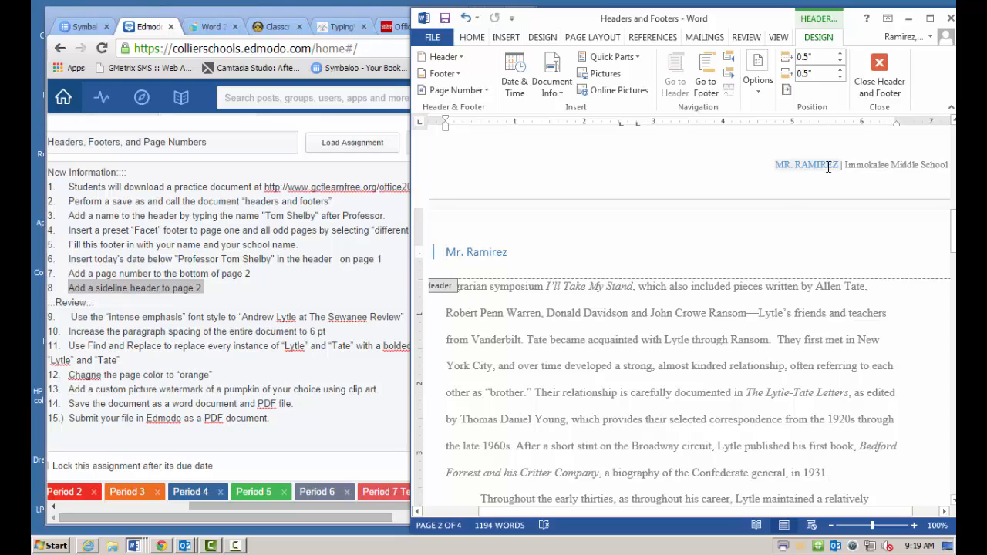
- Retype the author's surname in the page 1 header title, then close header and footer editing
click(776, 164)
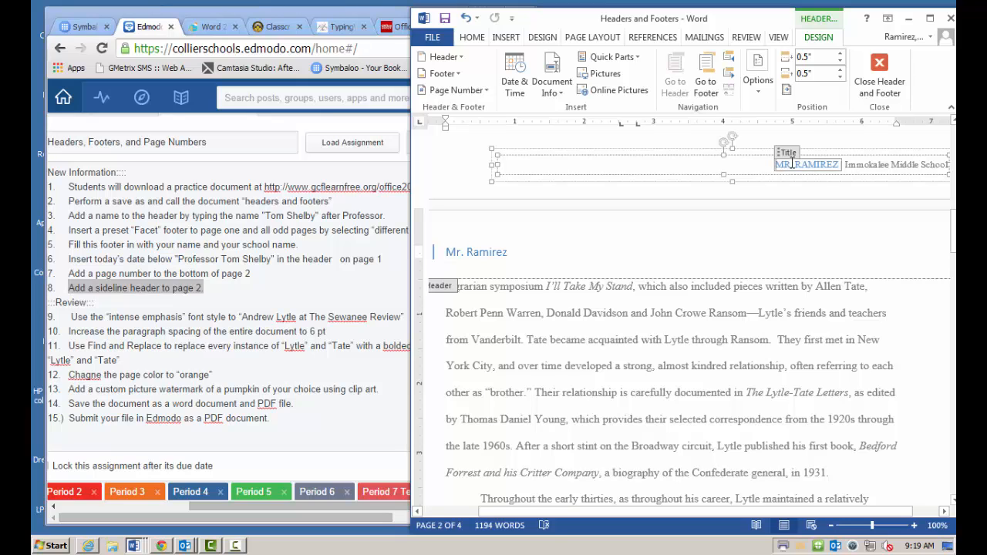
drag(776, 163, 838, 164)
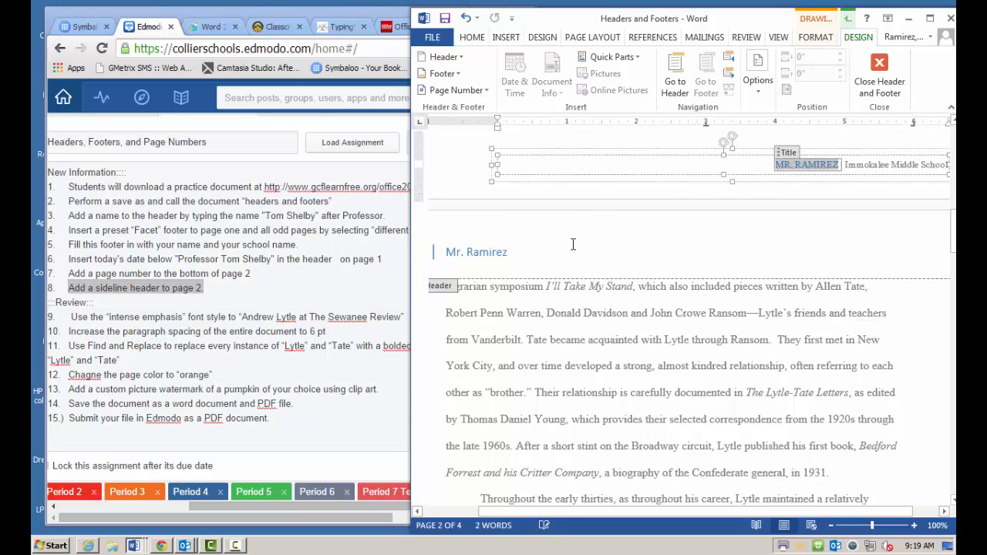
click(503, 252)
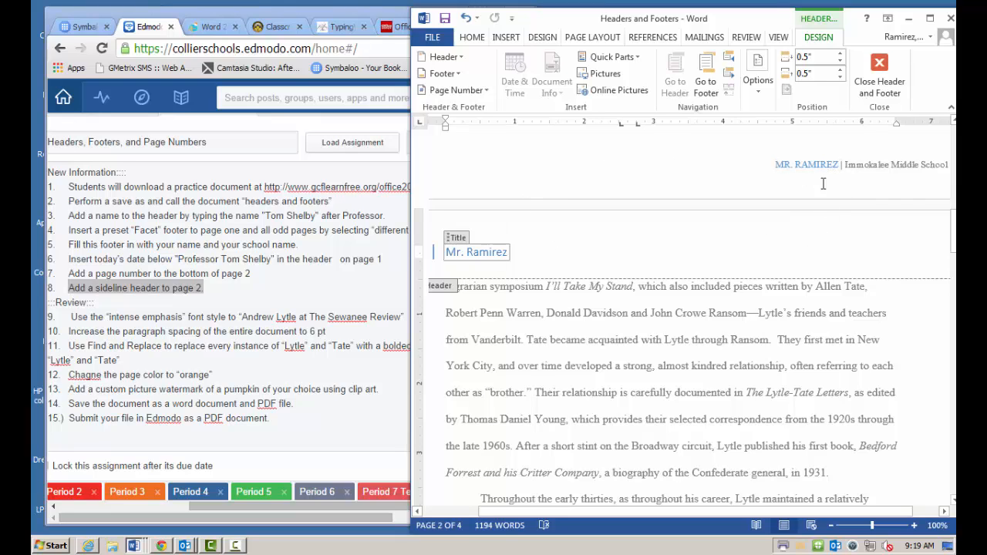
drag(776, 164, 831, 164)
click(839, 163)
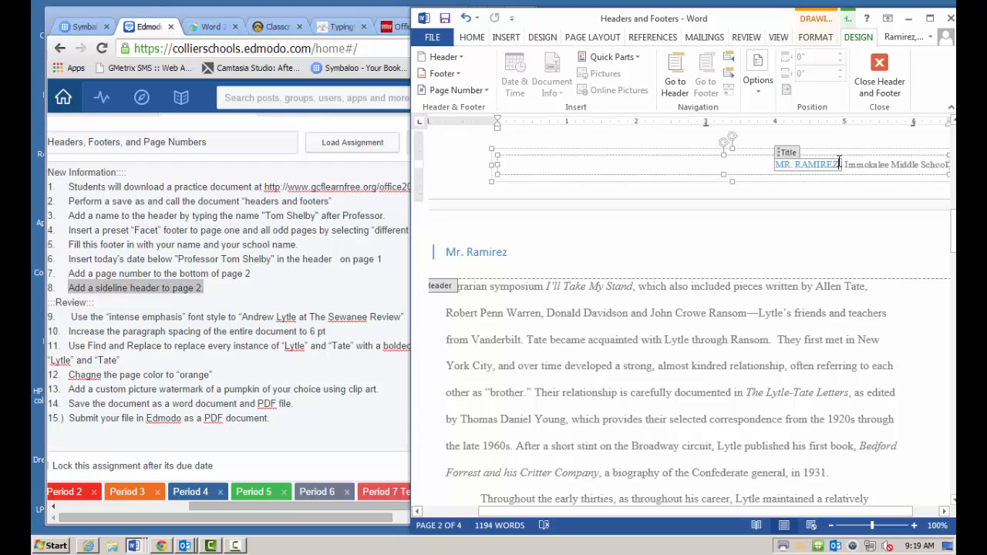
key(BackSpace)
key(BackSpace)
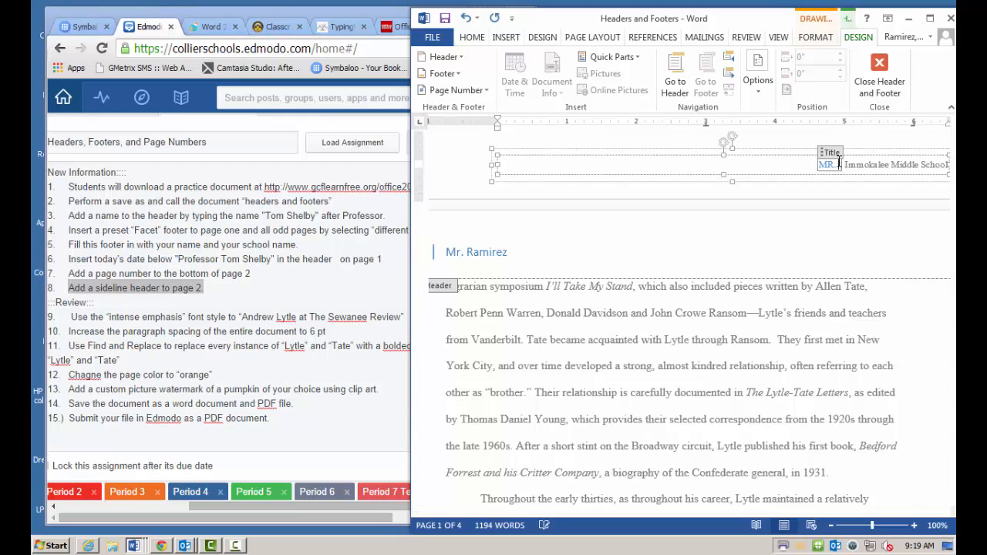
text(RA)
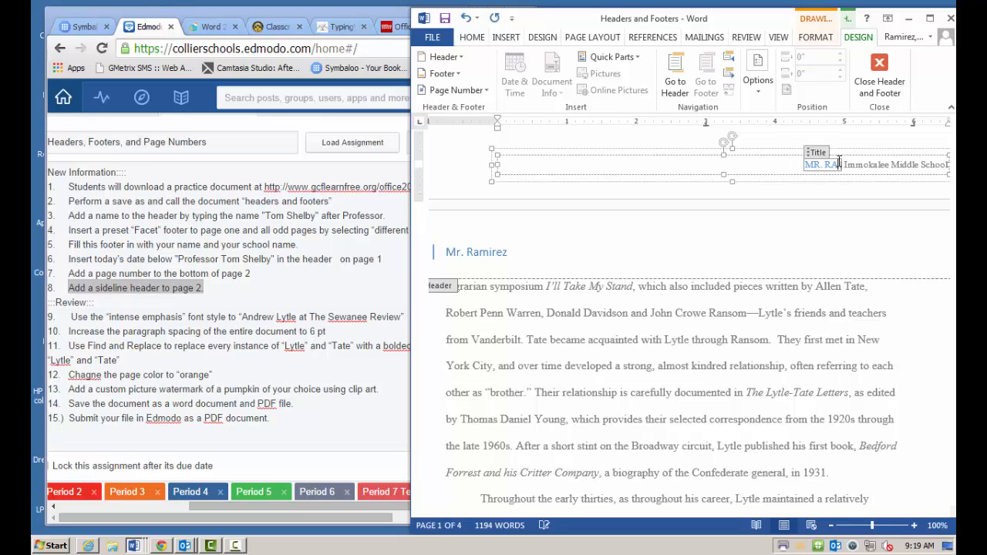
text(MIREZ)
click(623, 255)
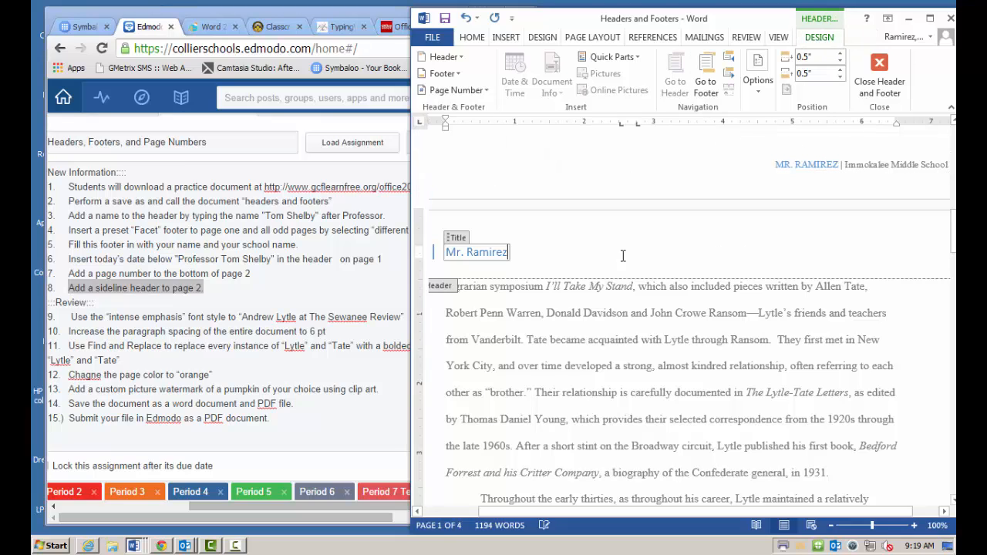
click(879, 77)
scroll(604, 275, down, 5)
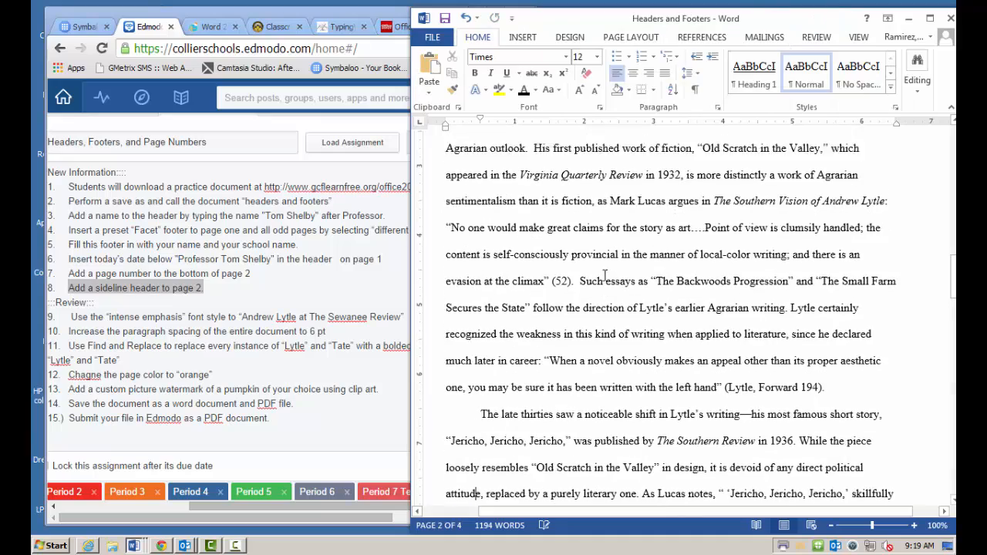
scroll(605, 275, up, 6)
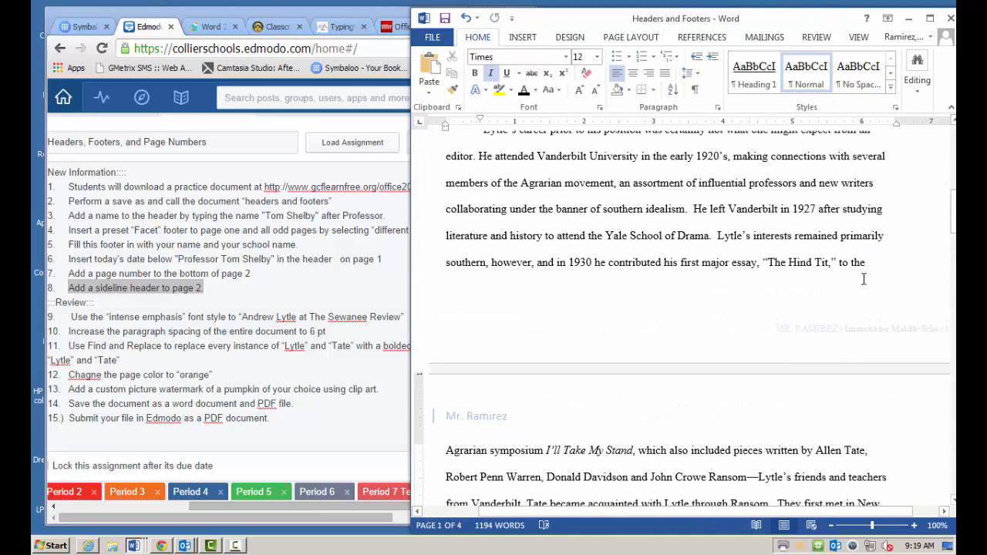
scroll(864, 279, down, 1)
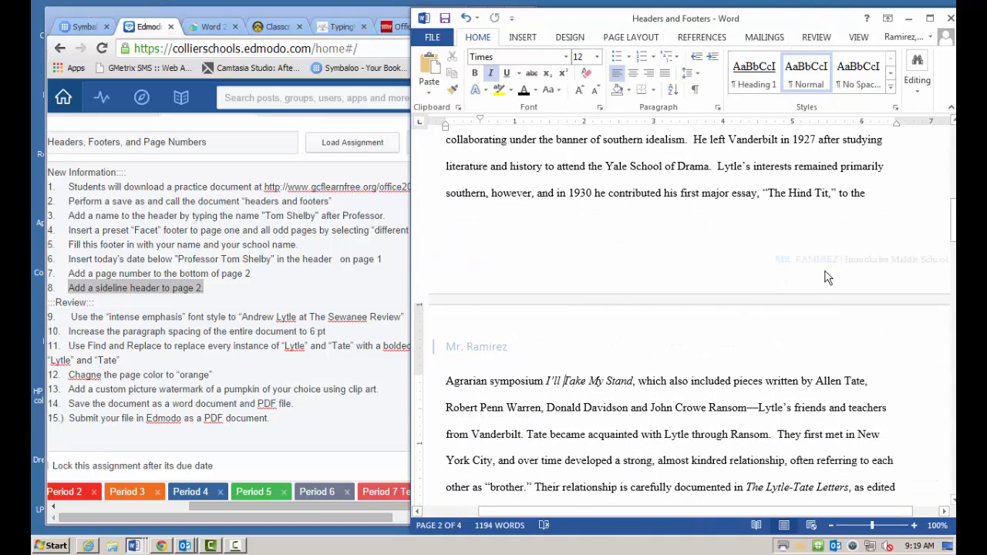
scroll(580, 371, down, 1)
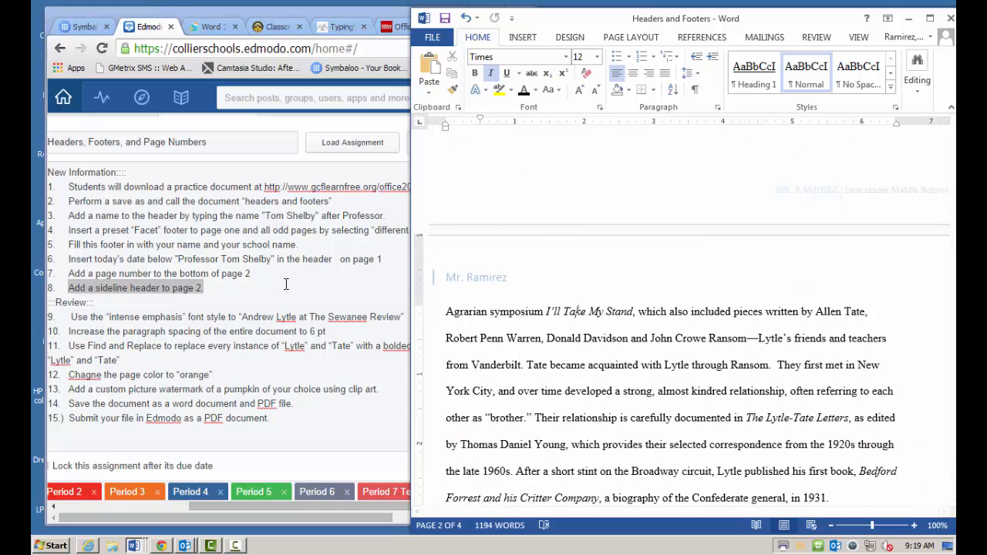
click(286, 285)
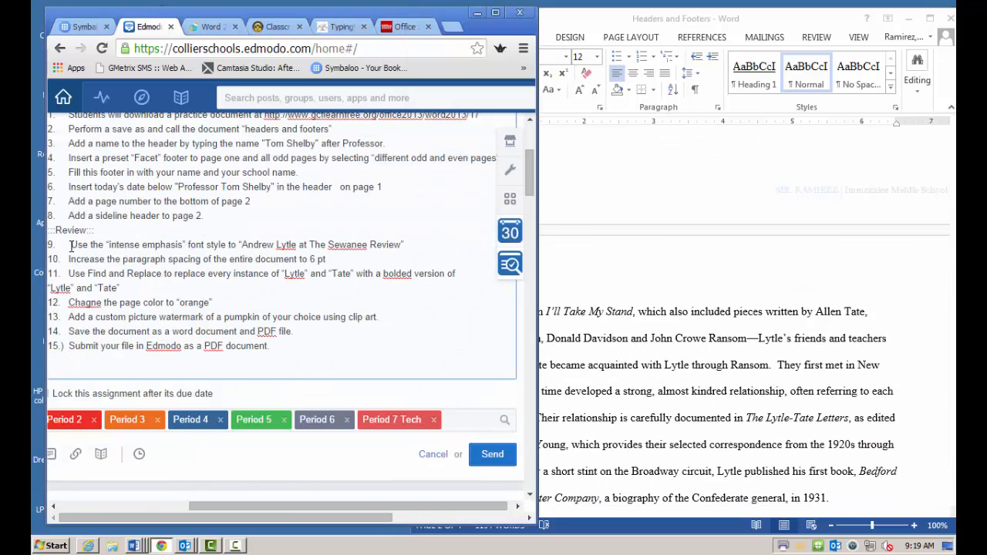
drag(71, 244, 413, 244)
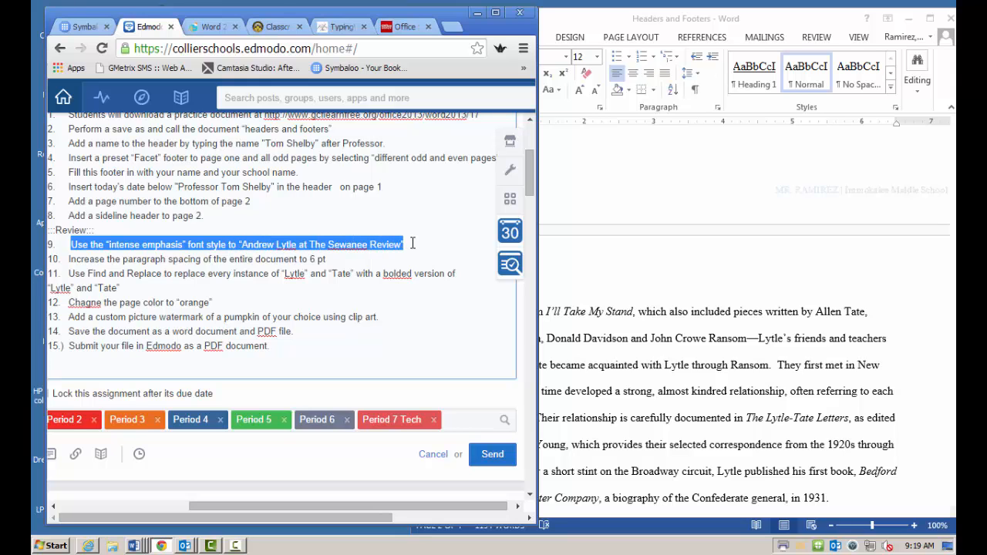
click(645, 260)
scroll(617, 246, up, 15)
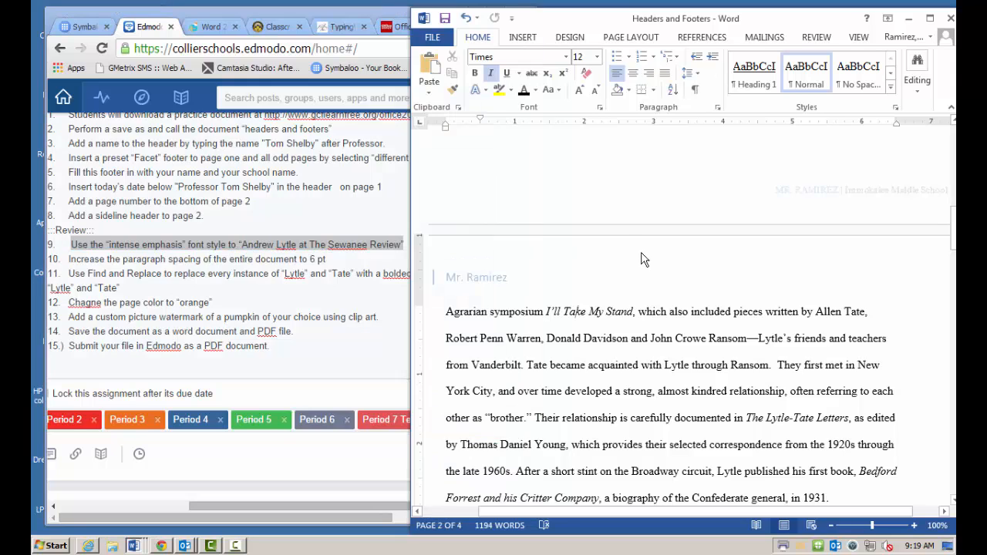
drag(585, 220, 762, 221)
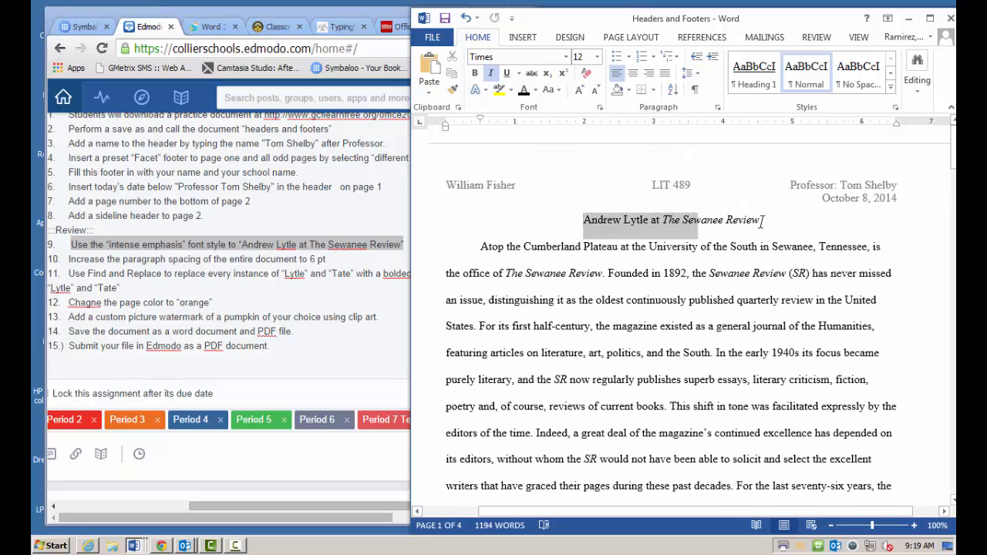
click(333, 273)
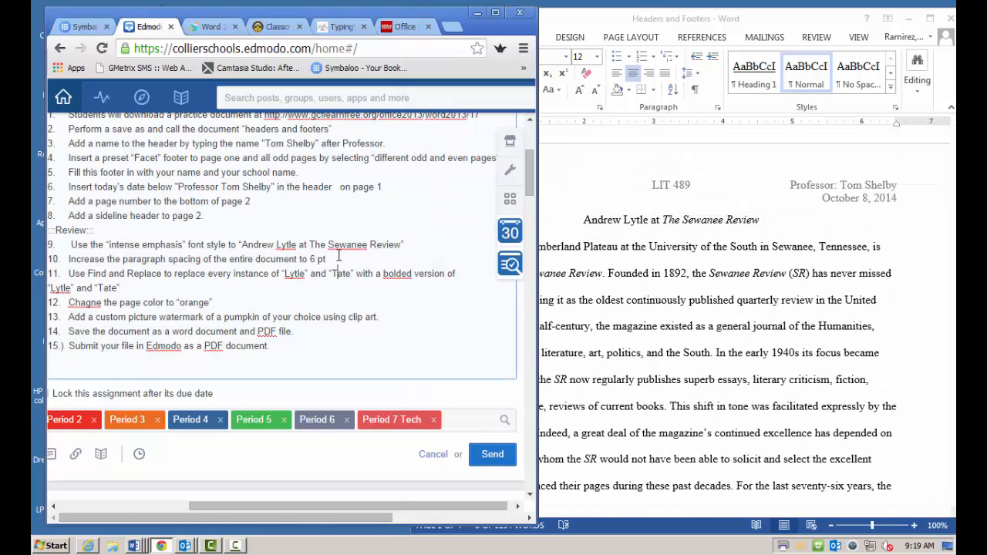
drag(332, 259, 67, 260)
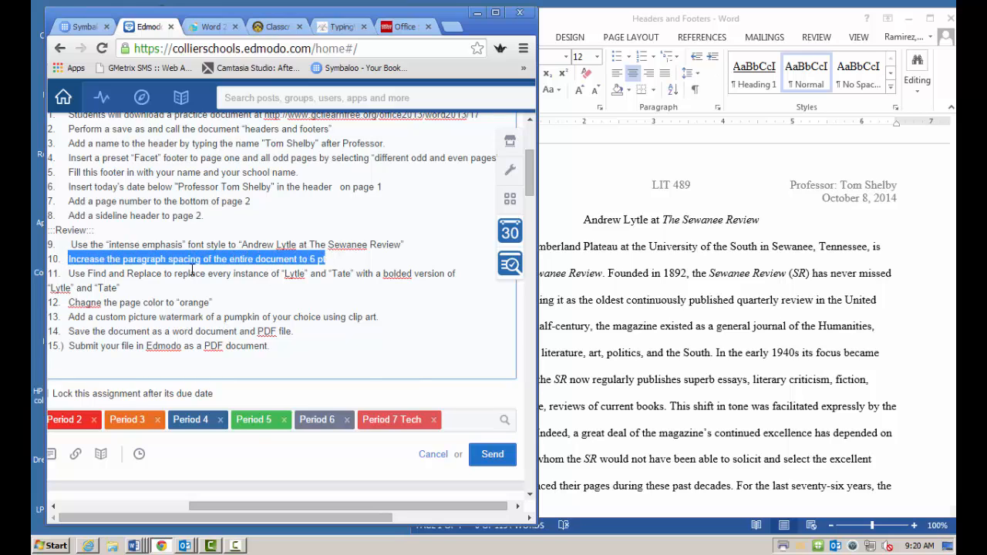
click(665, 287)
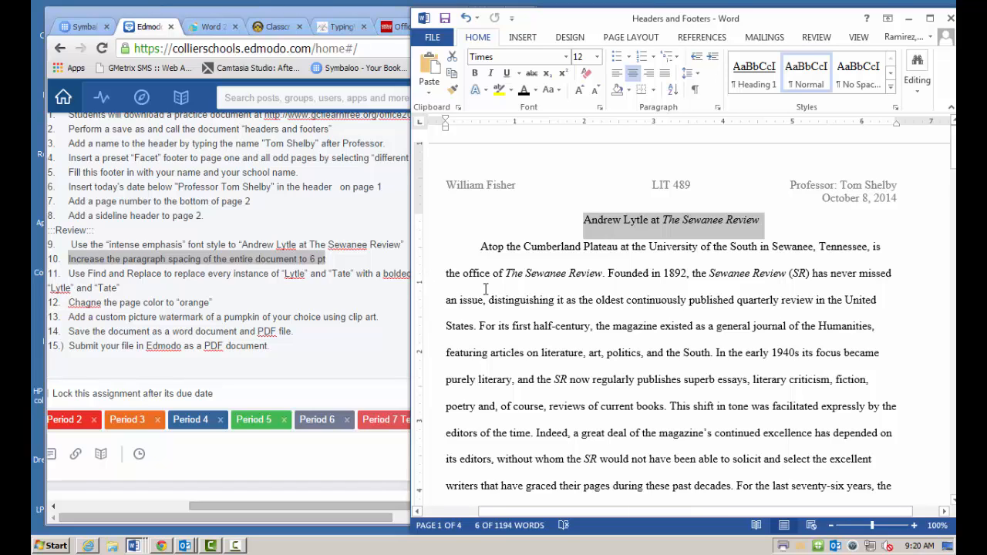
- Give all essay paragraphs 6 pt spacing before and after, then highlight assignment step 11
drag(478, 249, 859, 282)
drag(576, 220, 852, 185)
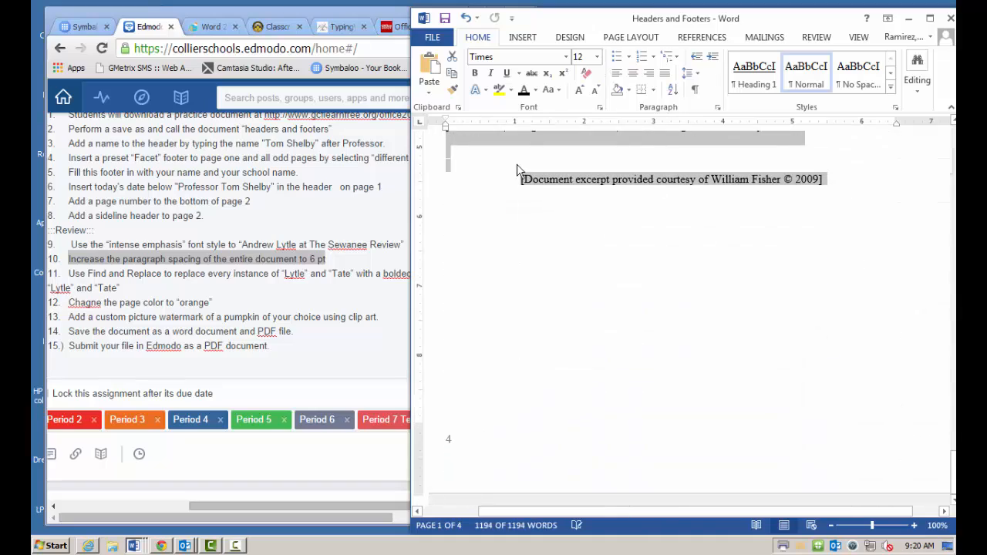
click(720, 108)
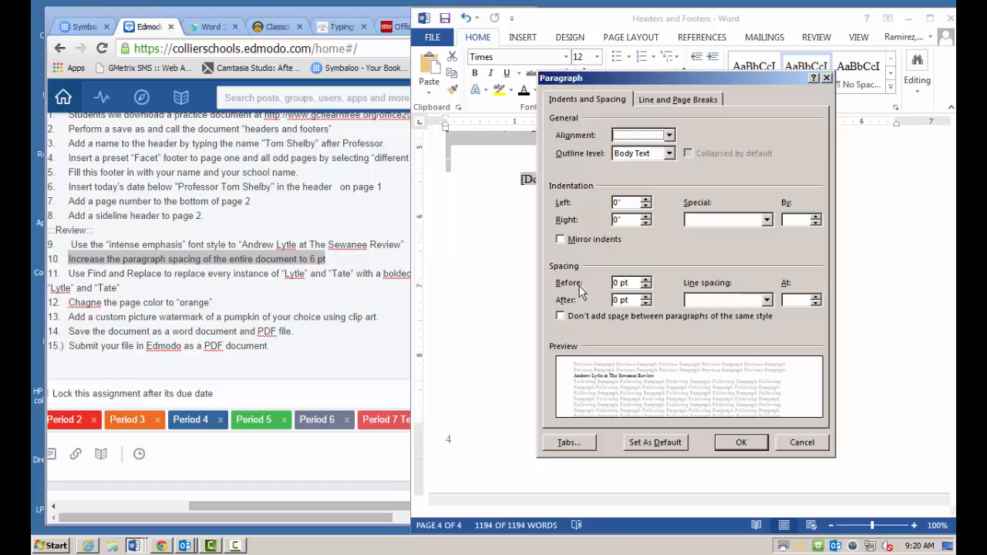
click(645, 281)
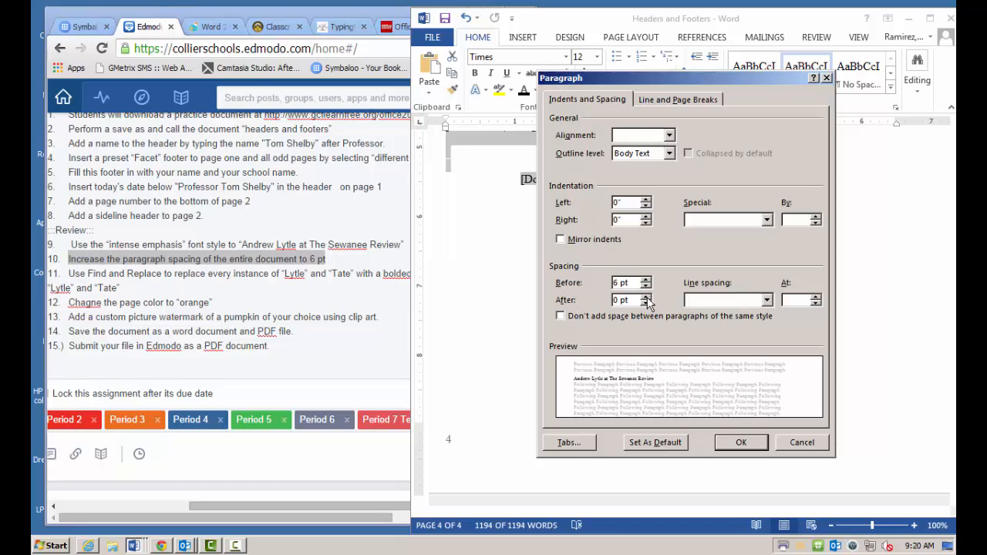
click(645, 297)
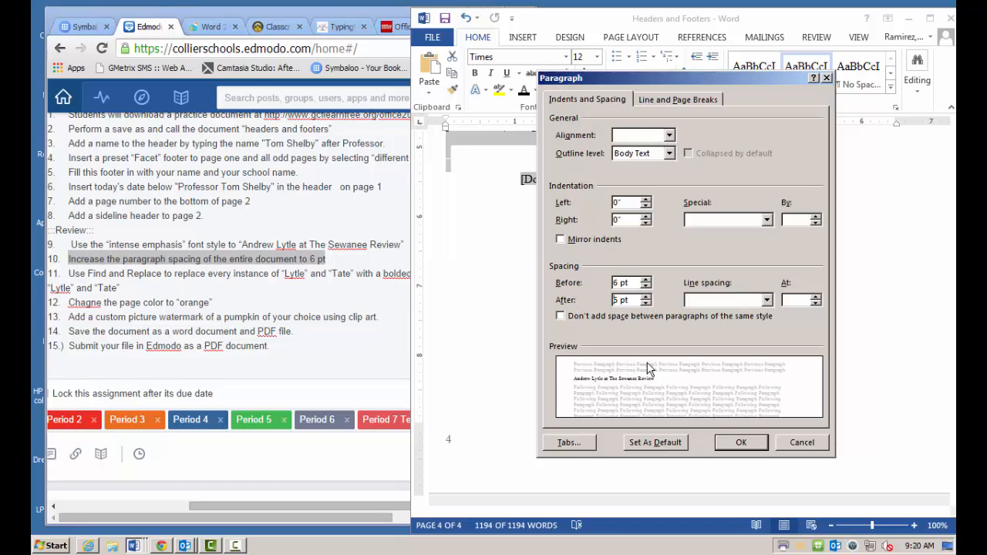
click(737, 445)
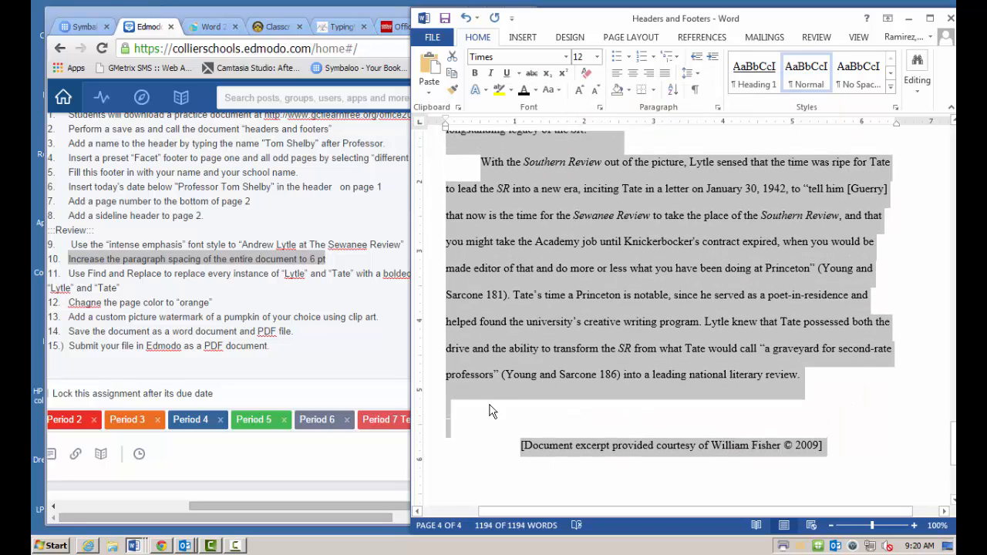
click(360, 319)
drag(69, 279, 294, 282)
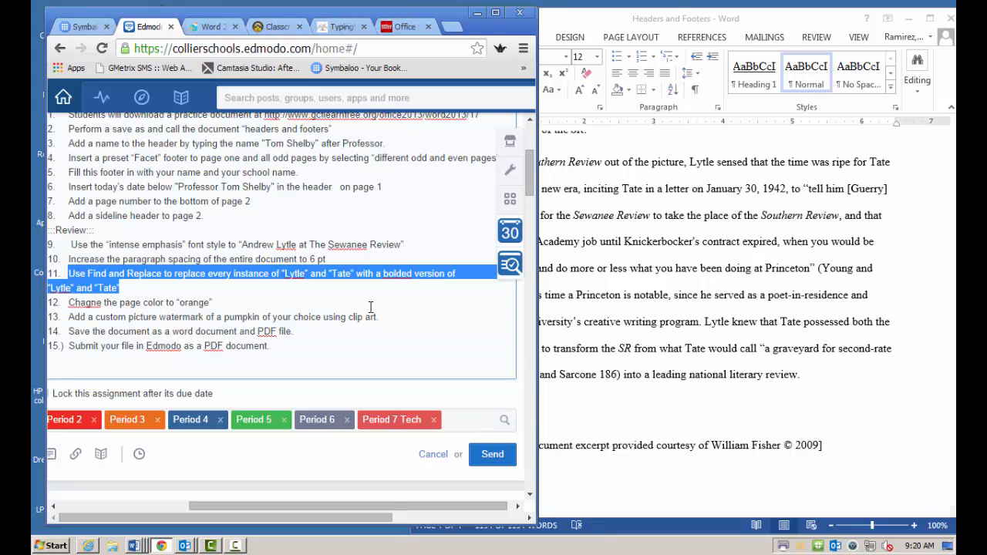
- Clear the earlier highlight, select the whole document and maximize the Word window
click(279, 273)
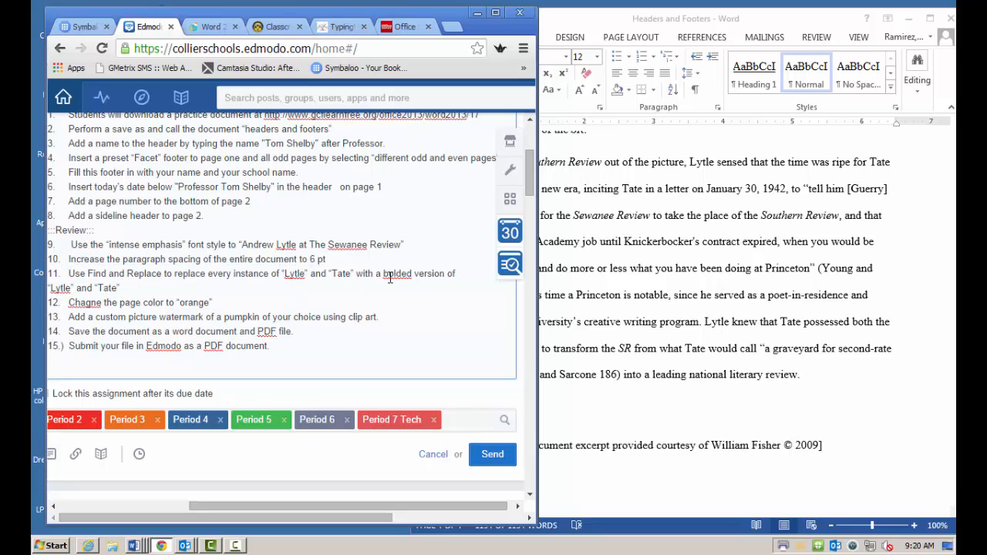
click(877, 170)
key(ctrl+a)
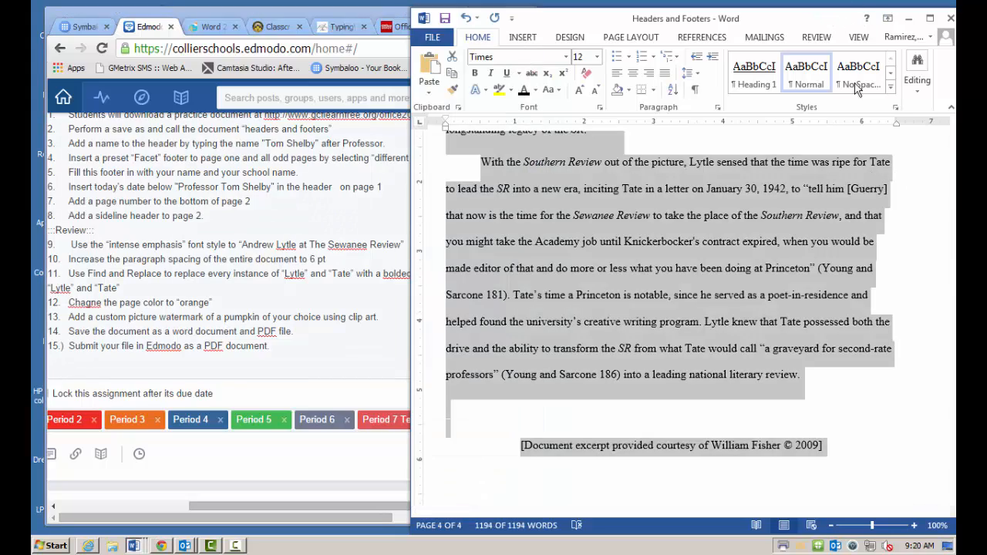
scroll(872, 222, up, 4)
scroll(871, 222, up, 15)
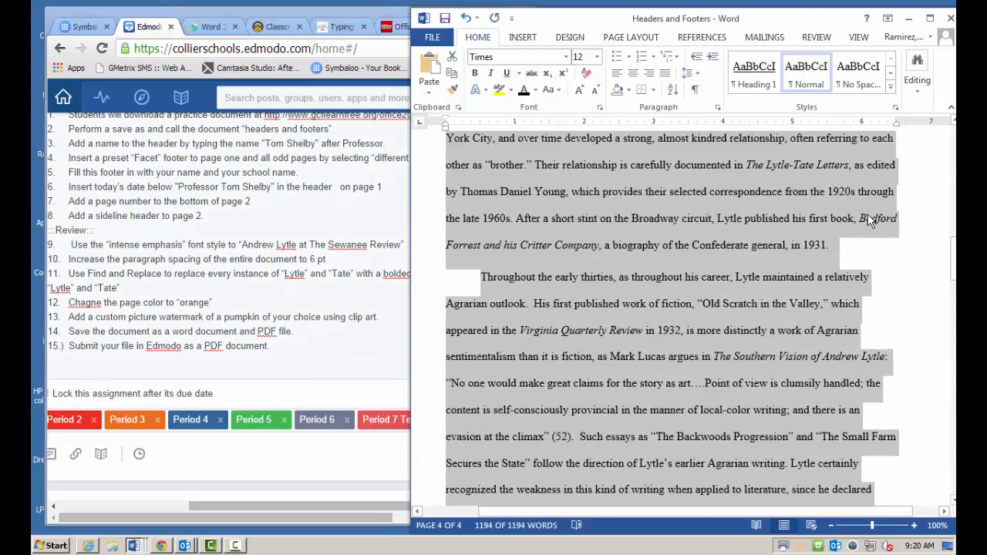
click(930, 17)
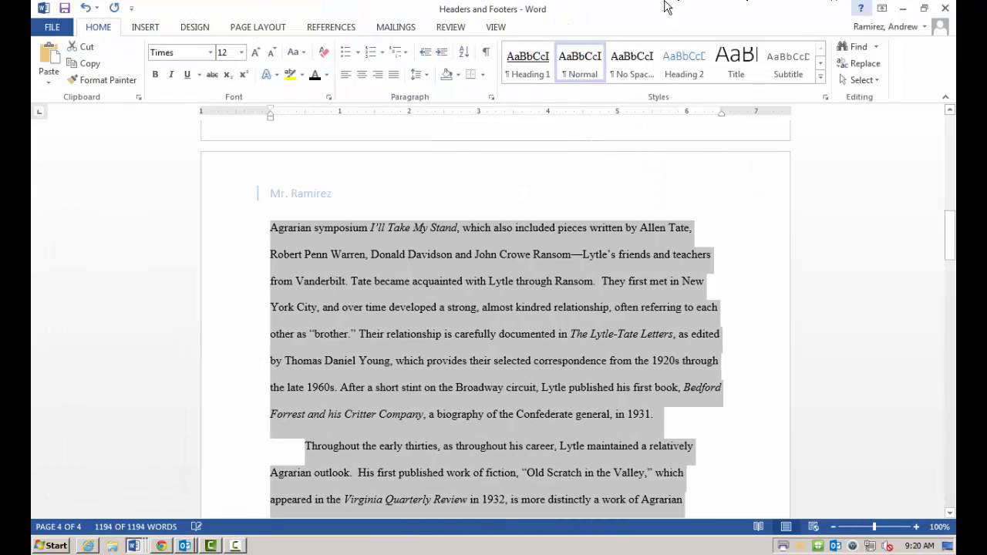
- Set Replace to find 'Lytle' including partial words and replace it with 'Lytle'
click(864, 64)
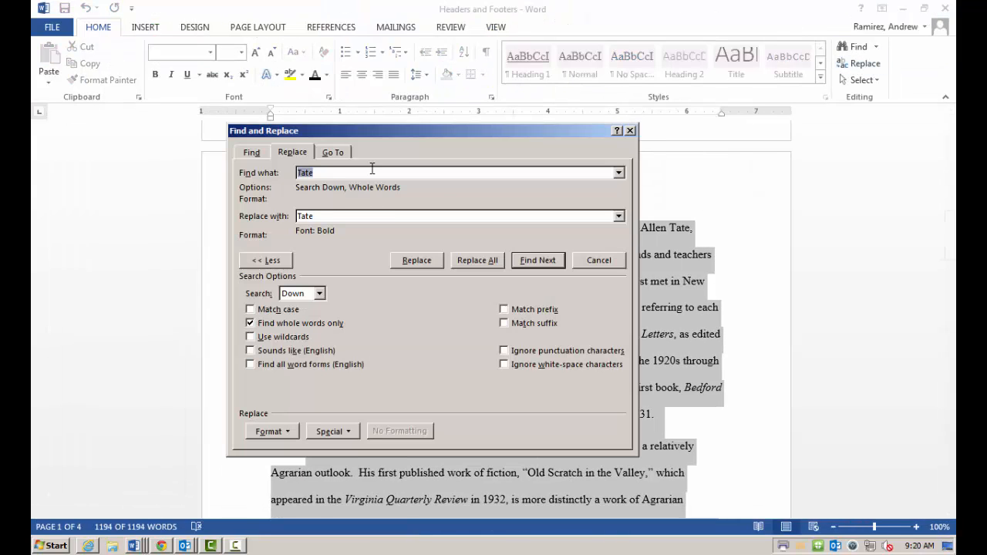
key(BackSpace)
text(N)
key(BackSpace)
text(Lytl)
click(259, 323)
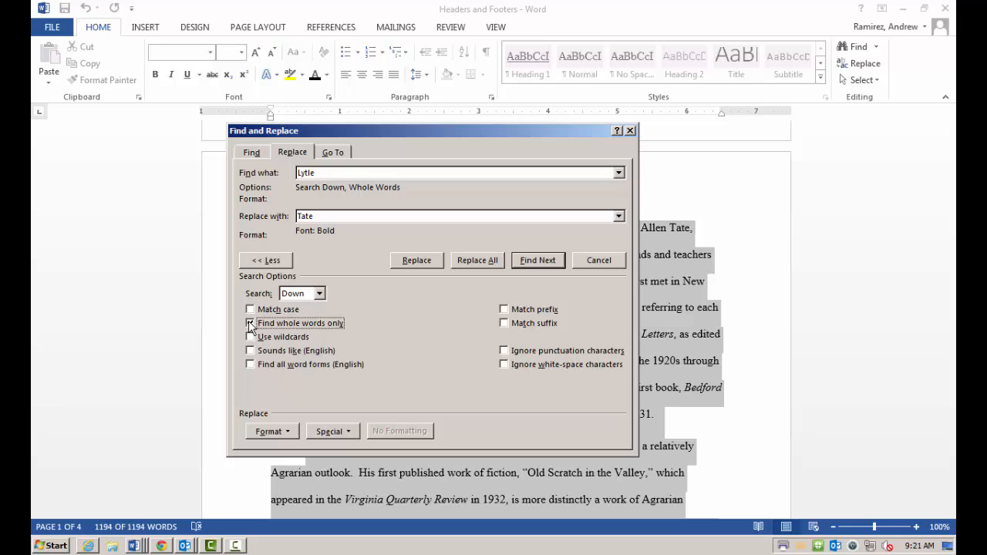
click(337, 216)
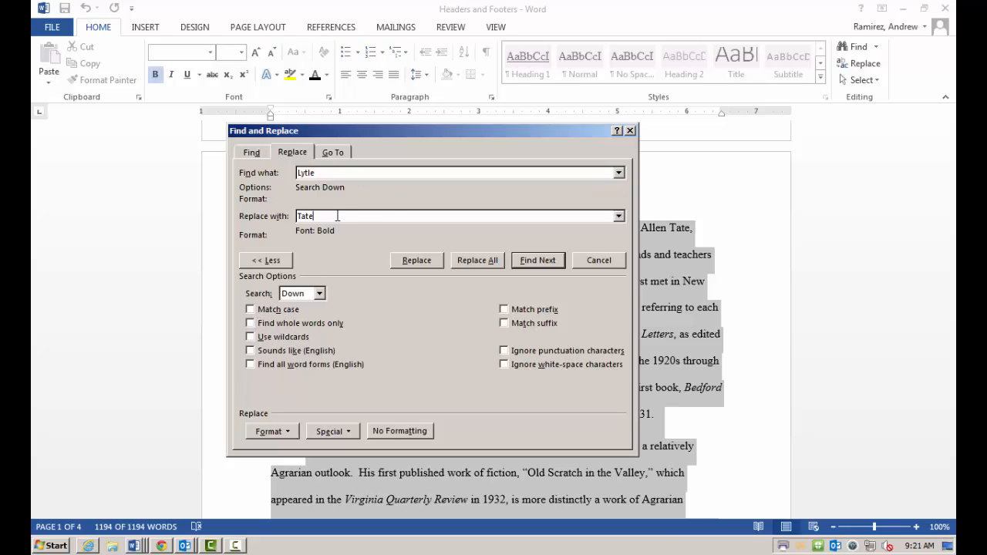
double_click(337, 216)
text(Lytl)
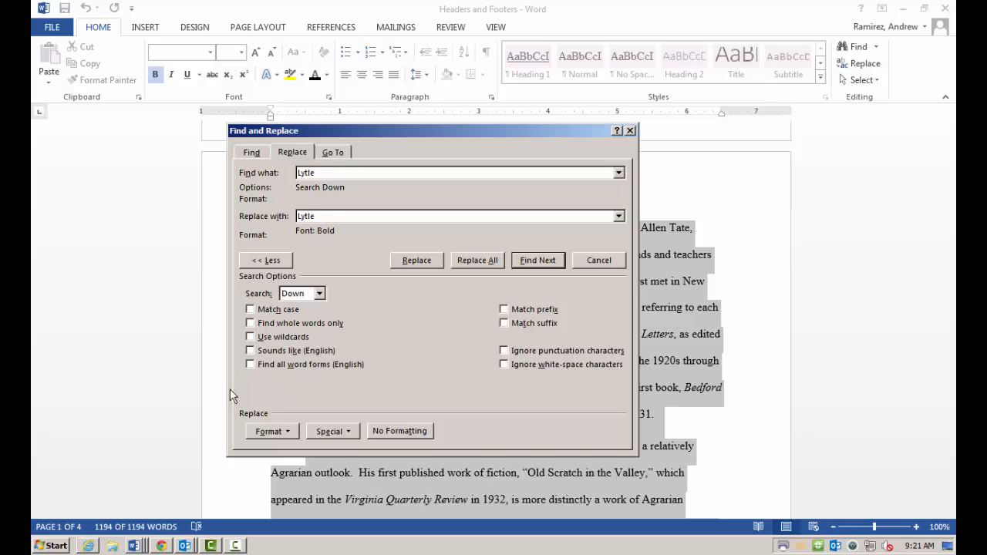
click(268, 432)
- Make the replacement font Bold and replace all 27 Lytle occurrences throughout the document
click(296, 315)
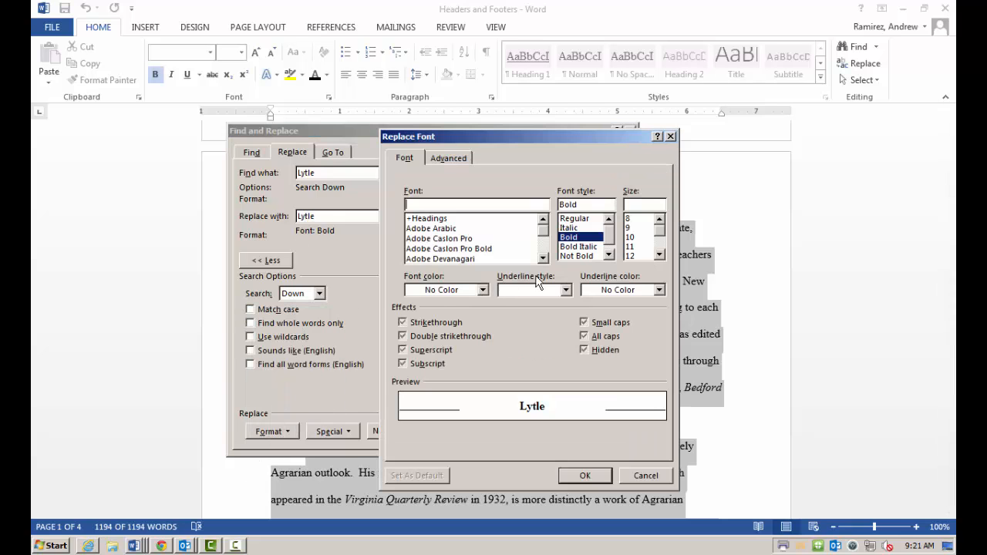
click(575, 220)
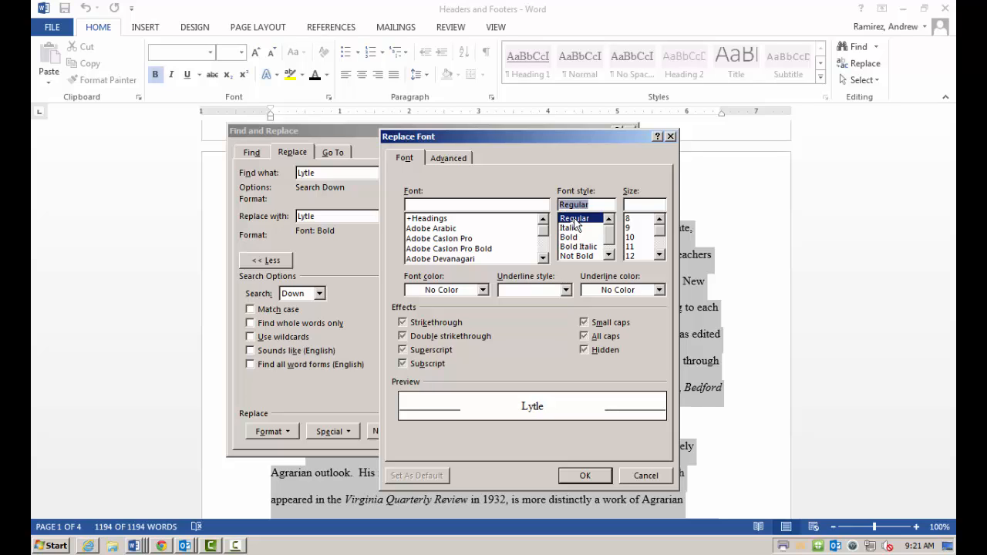
click(574, 237)
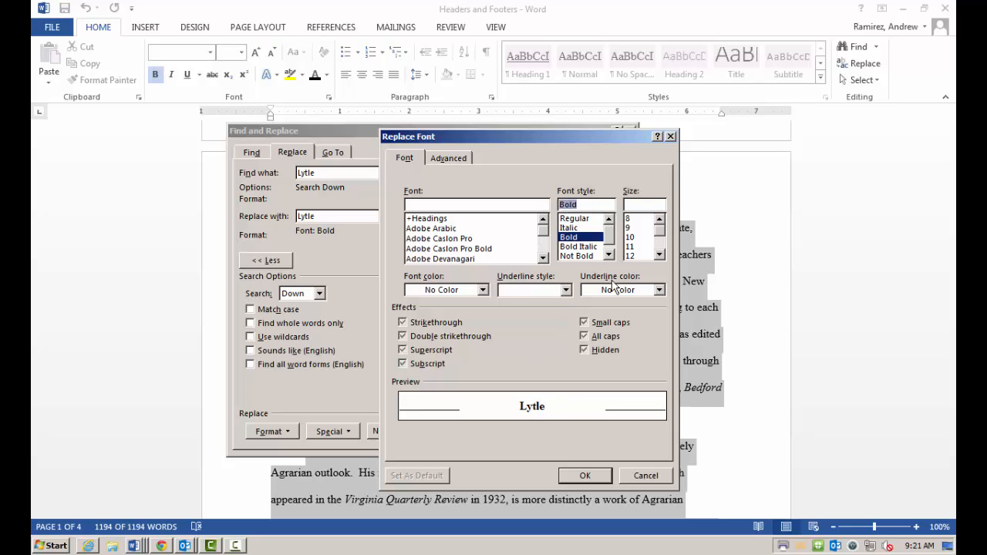
click(584, 476)
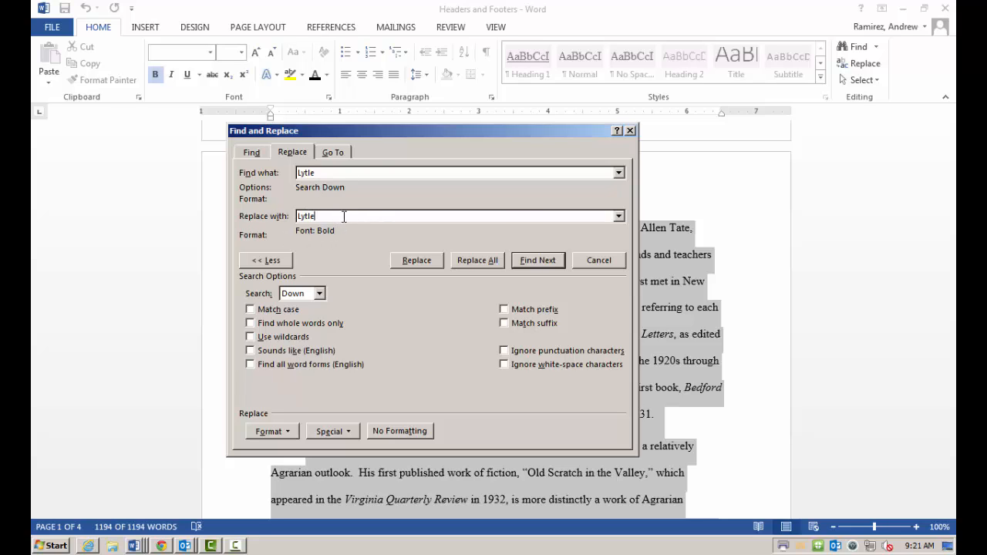
click(477, 261)
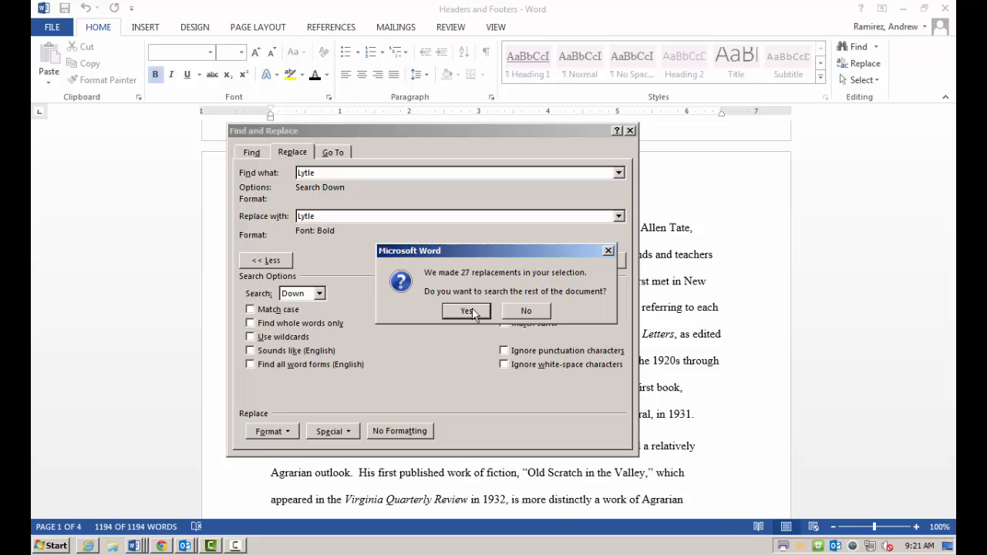
click(472, 308)
click(513, 307)
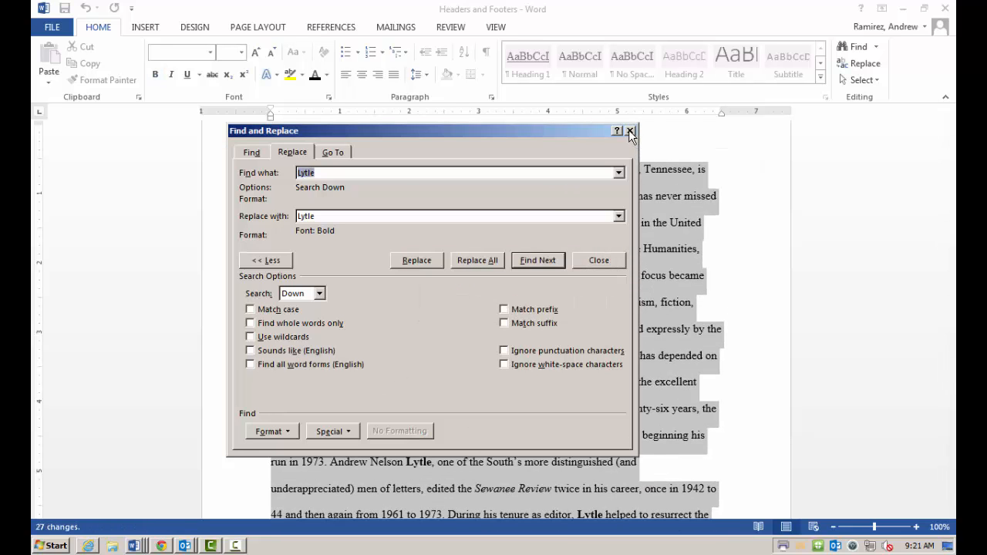
- Close Find and Replace and deselect the text to review the bold Lytle names
click(580, 262)
scroll(702, 254, up, 2)
scroll(698, 254, down, 2)
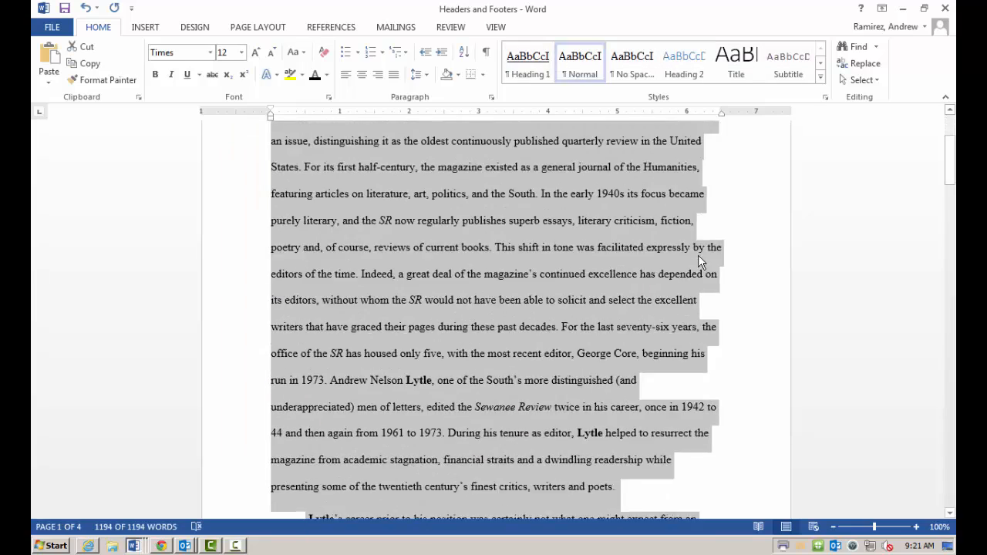
scroll(617, 239, up, 2)
scroll(495, 226, down, 4)
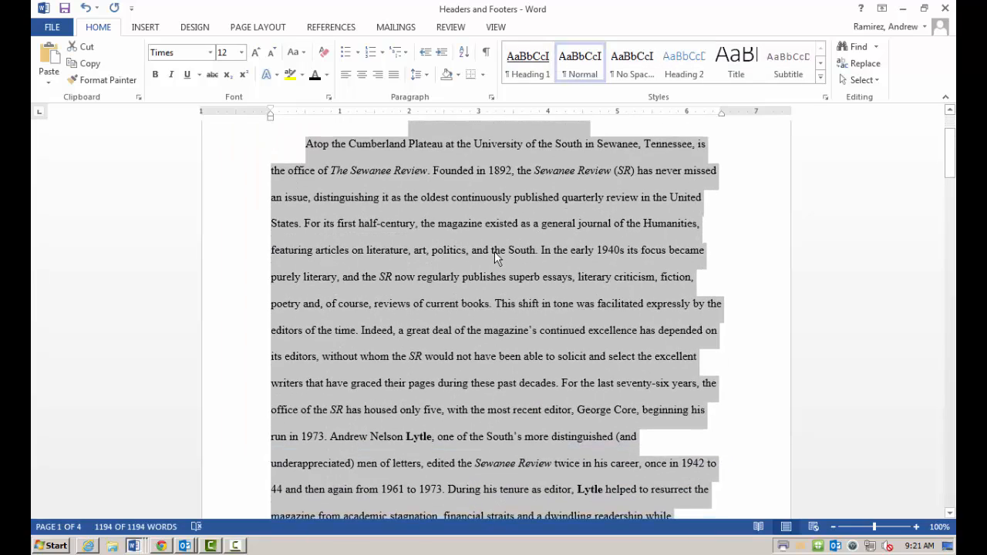
click(713, 266)
scroll(428, 210, up, 4)
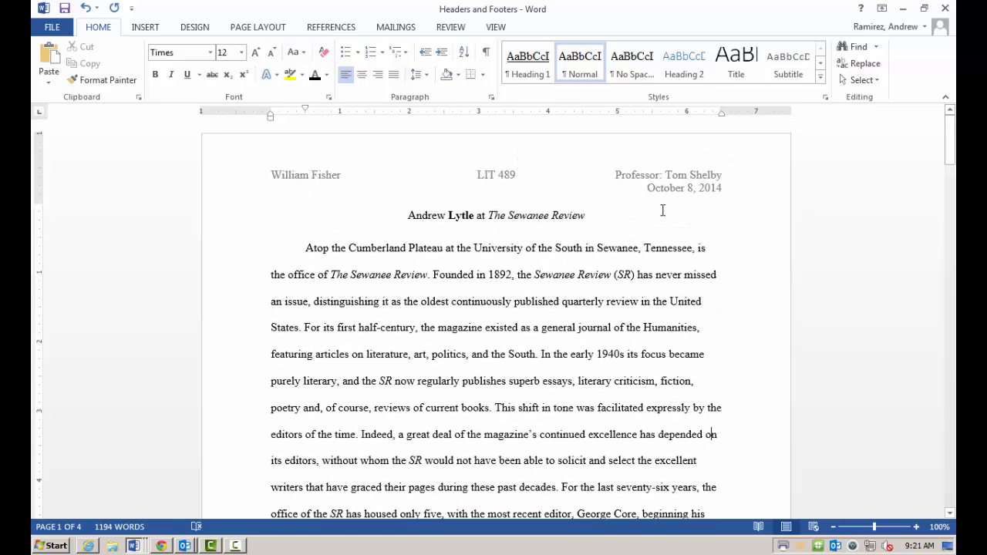
- Replace every 'Tate' with bold 'Tate' (14 replacements) and close the dialog
click(873, 65)
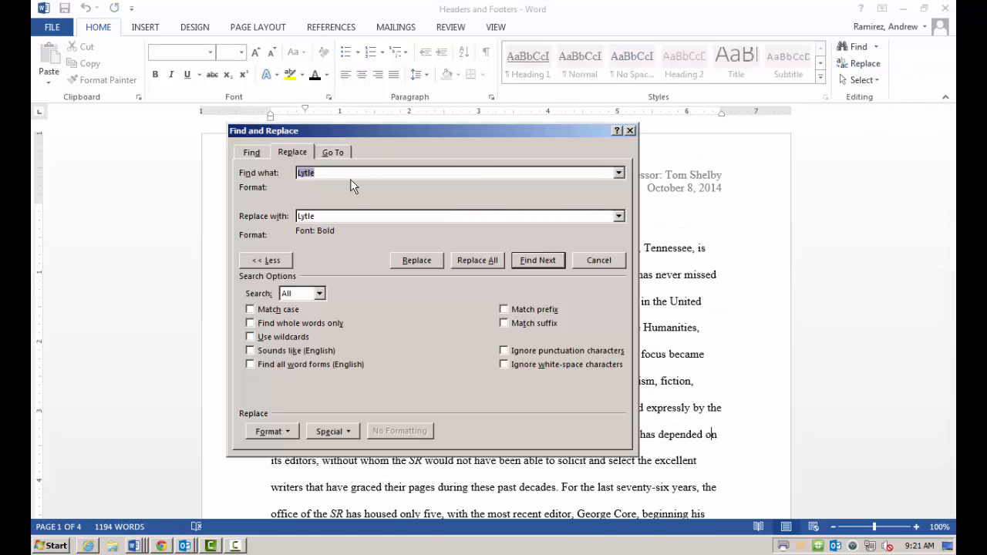
key(BackSpace)
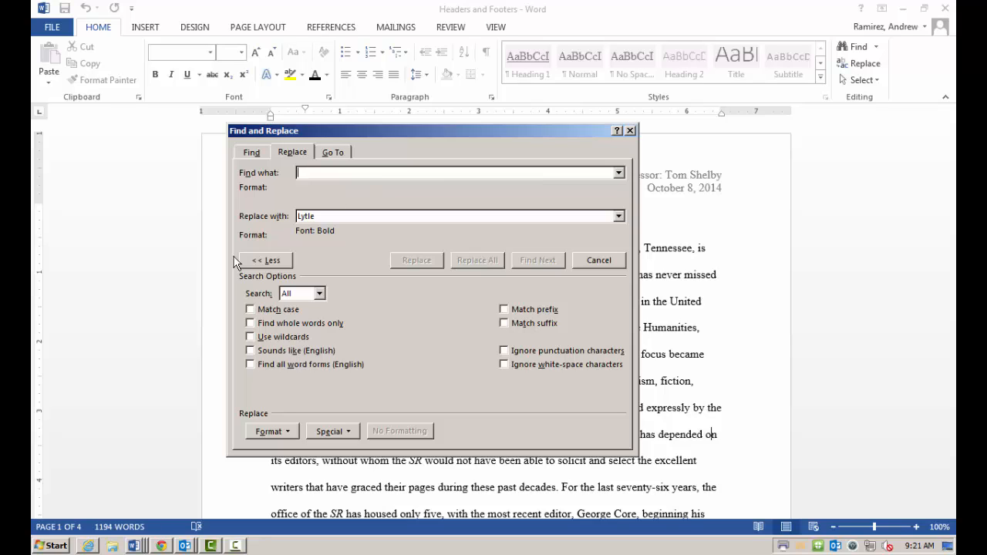
text(Tate)
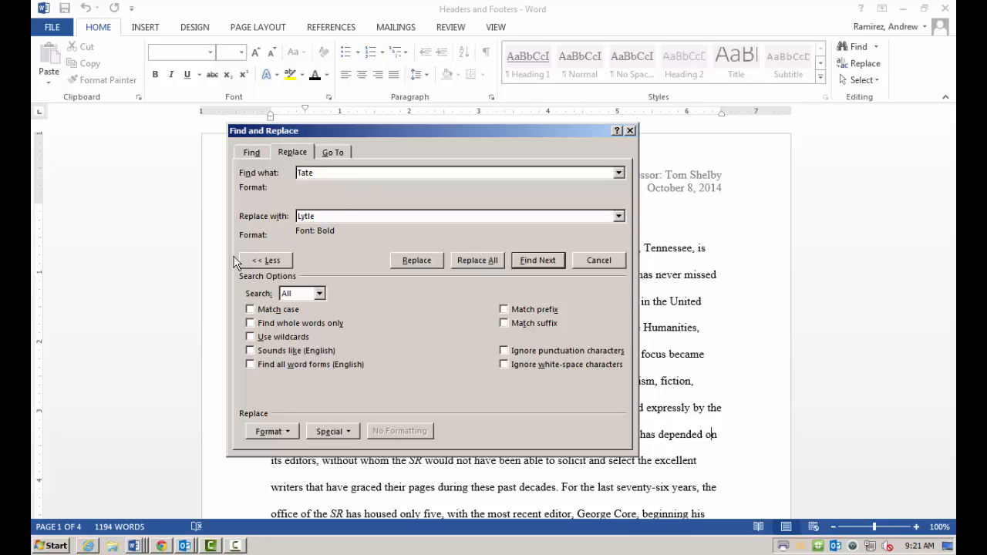
double_click(341, 216)
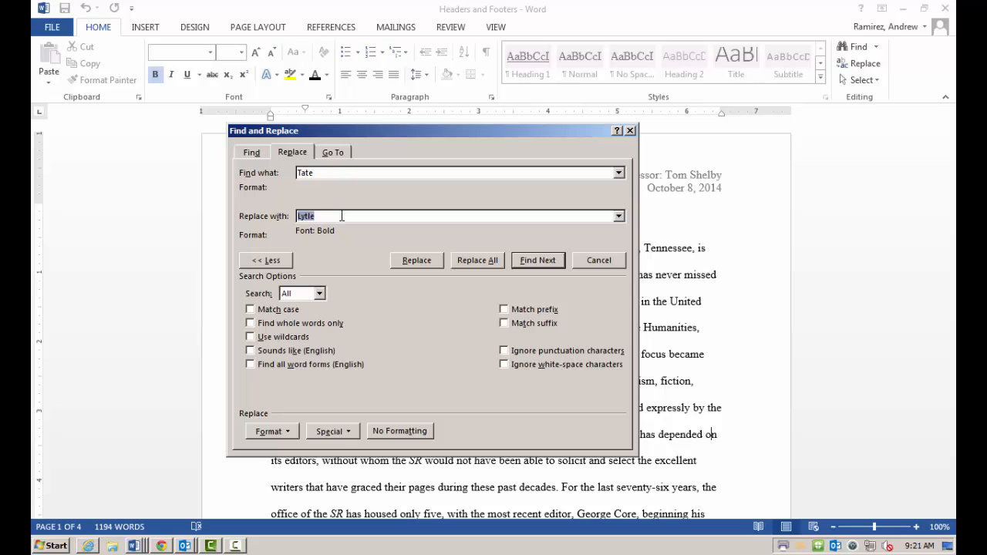
text(Tate)
click(481, 260)
click(493, 306)
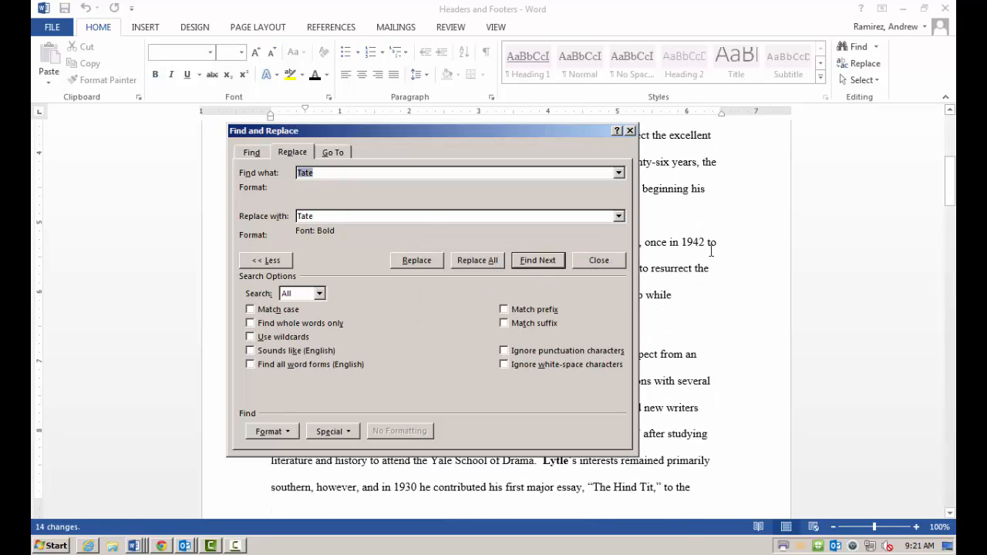
click(605, 258)
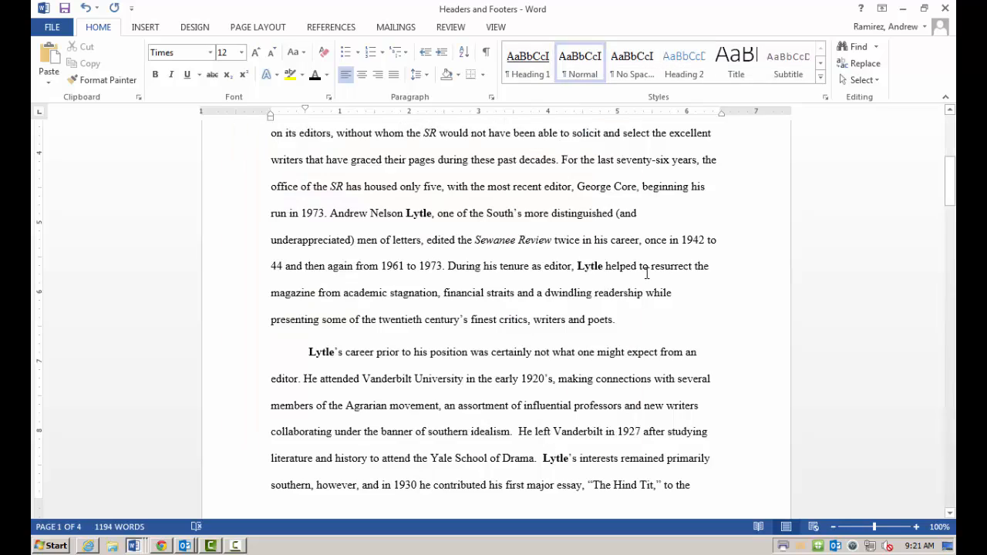
- Inspect the wrongly bolded 'Tate' letters inside 'States' and 'facilitated'
scroll(647, 273, up, 5)
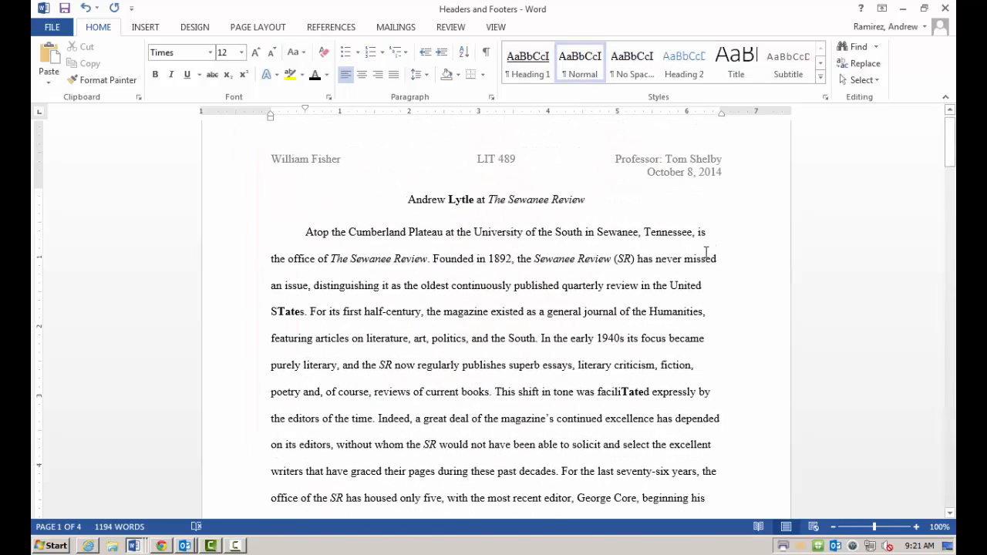
scroll(402, 259, down, 1)
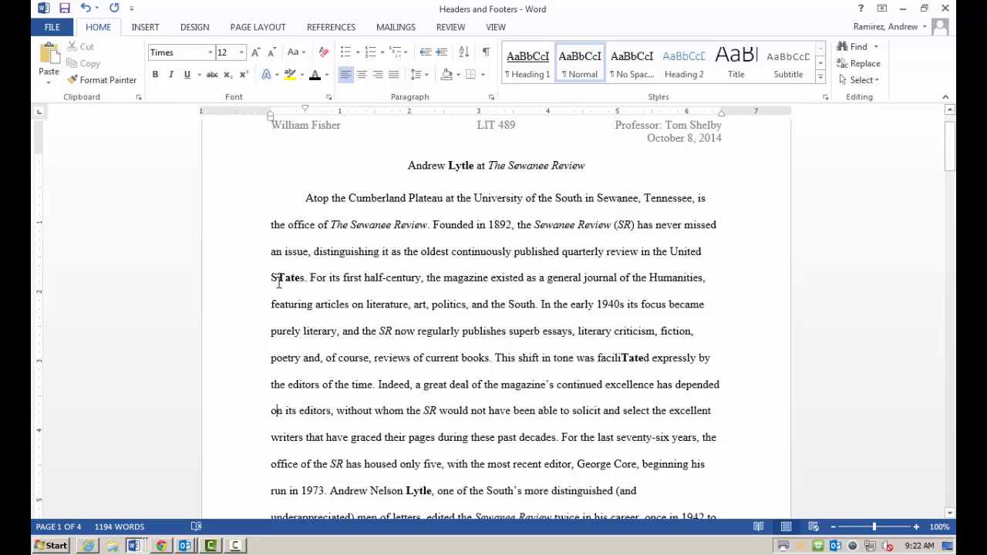
drag(270, 278, 301, 278)
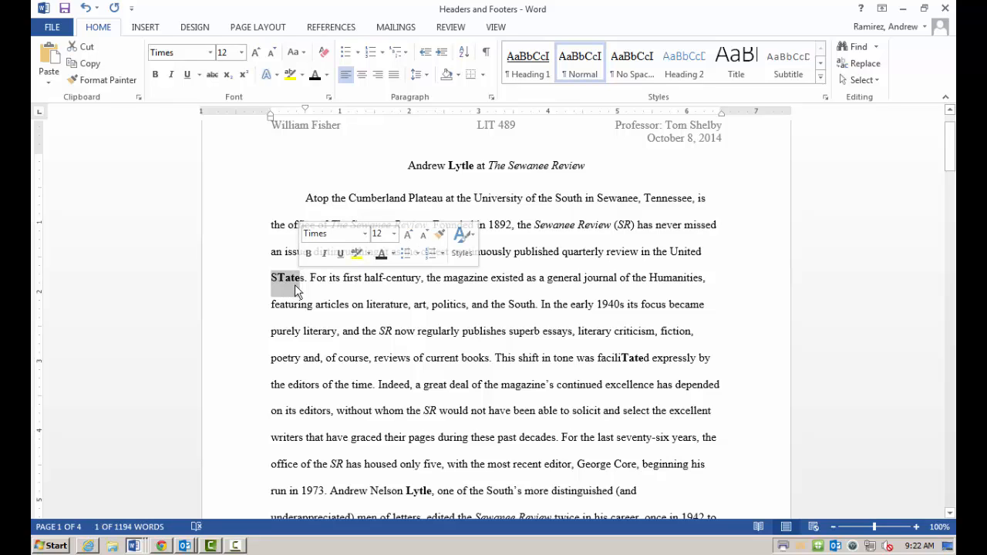
click(324, 279)
scroll(458, 289, down, 1)
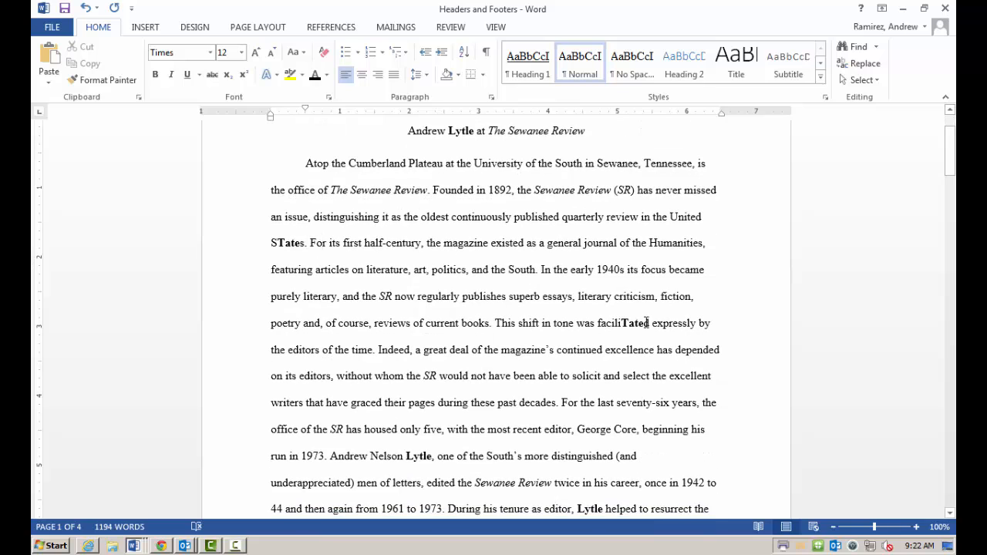
drag(623, 323, 646, 331)
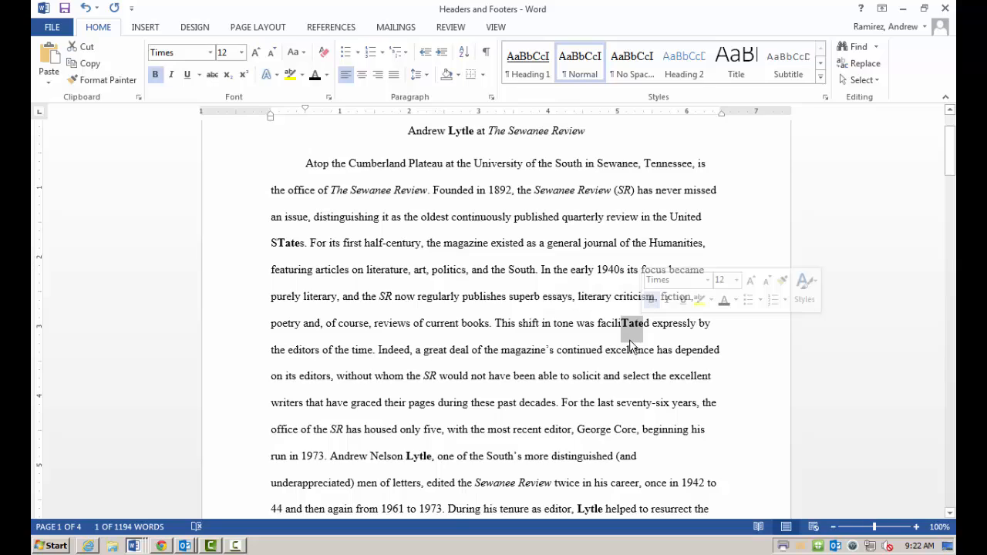
- Undo the bold Tate replacements so those words read normally again
scroll(629, 345, down, 8)
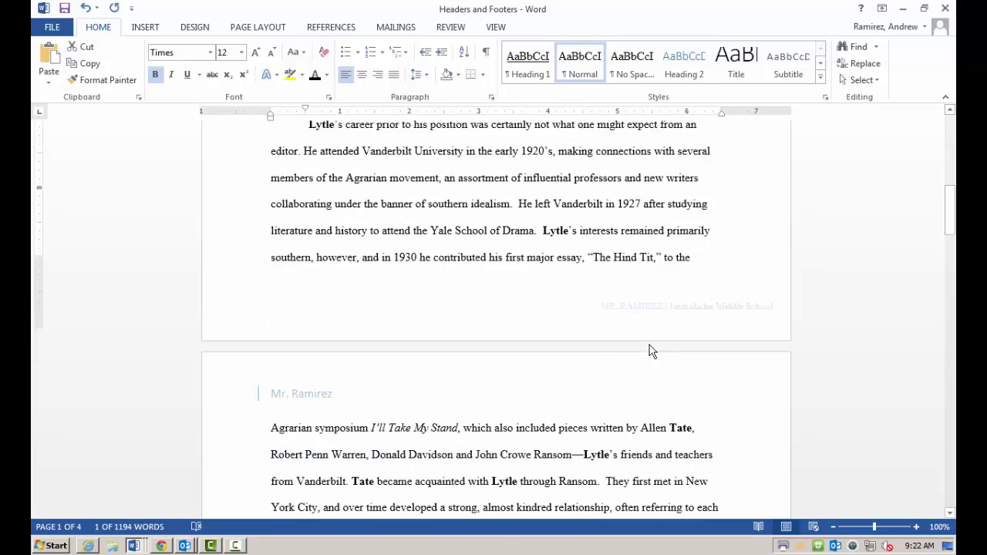
scroll(649, 345, down, 2)
scroll(640, 362, down, 1)
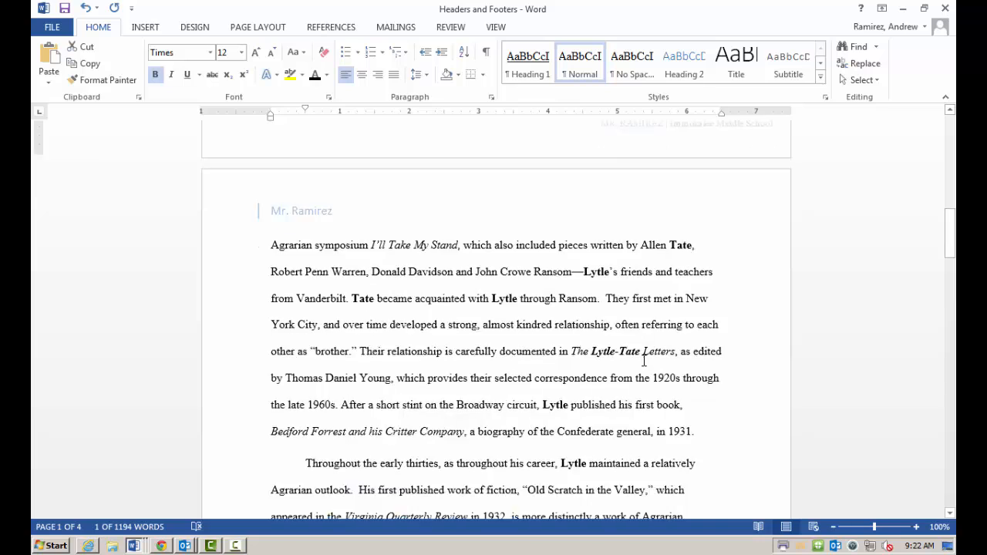
scroll(593, 275, down, 3)
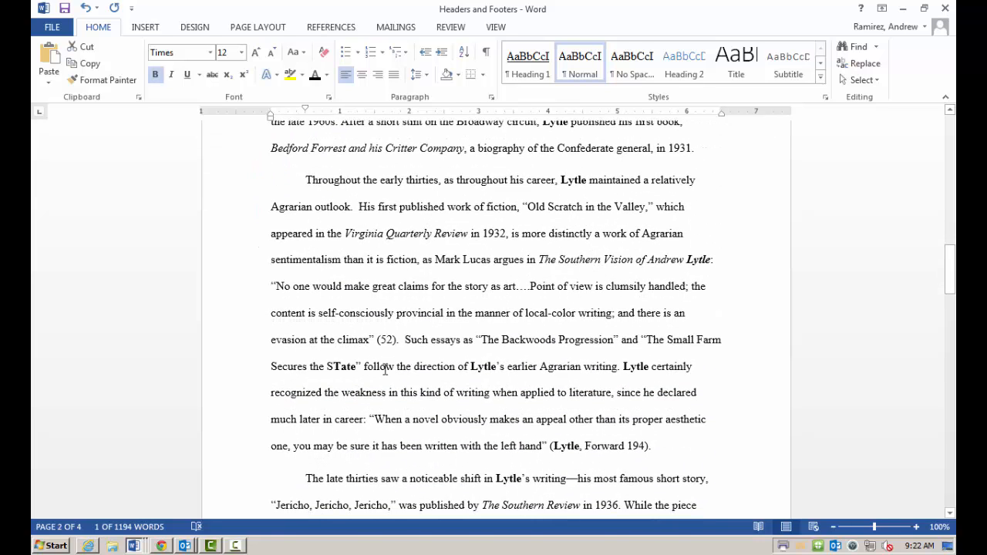
scroll(633, 287, up, 7)
scroll(633, 286, up, 5)
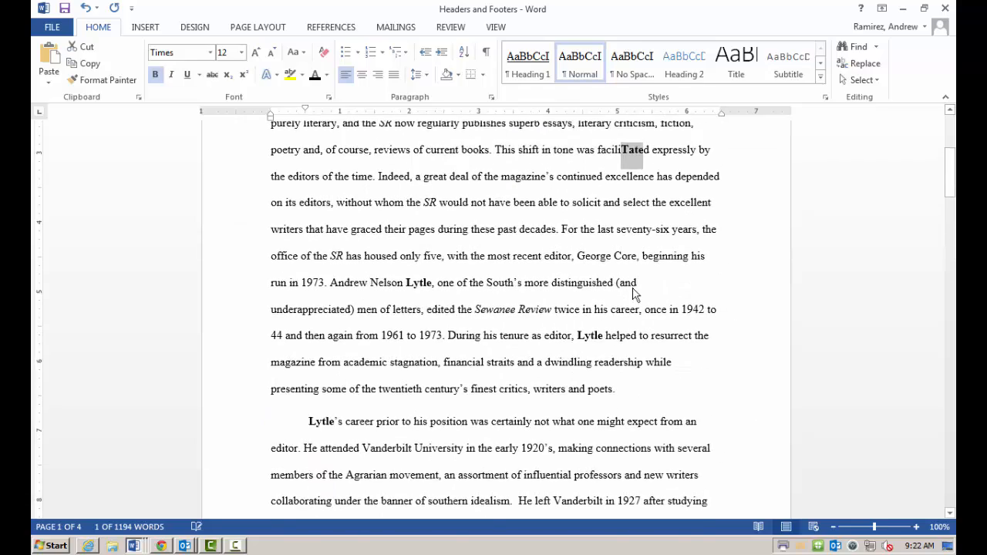
click(86, 8)
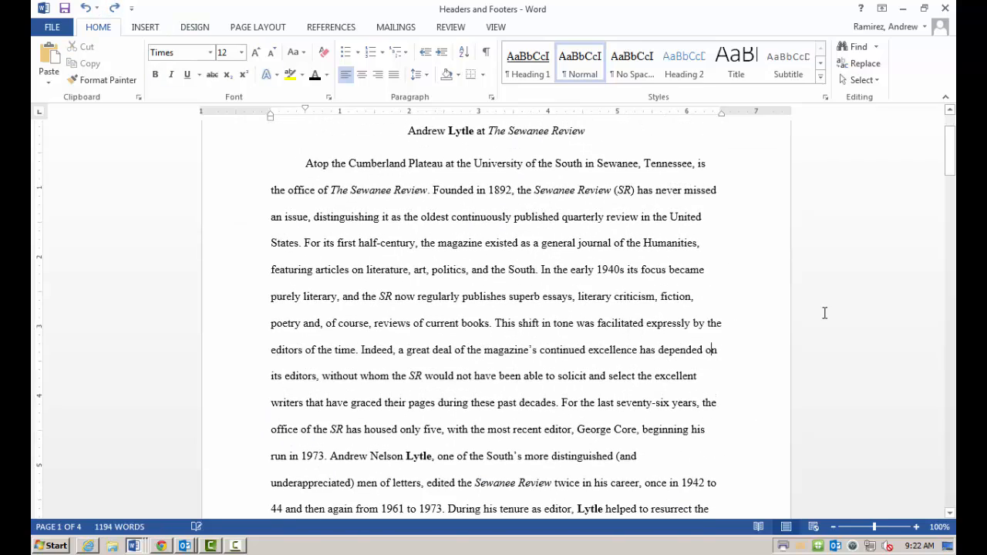
scroll(710, 227, up, 1)
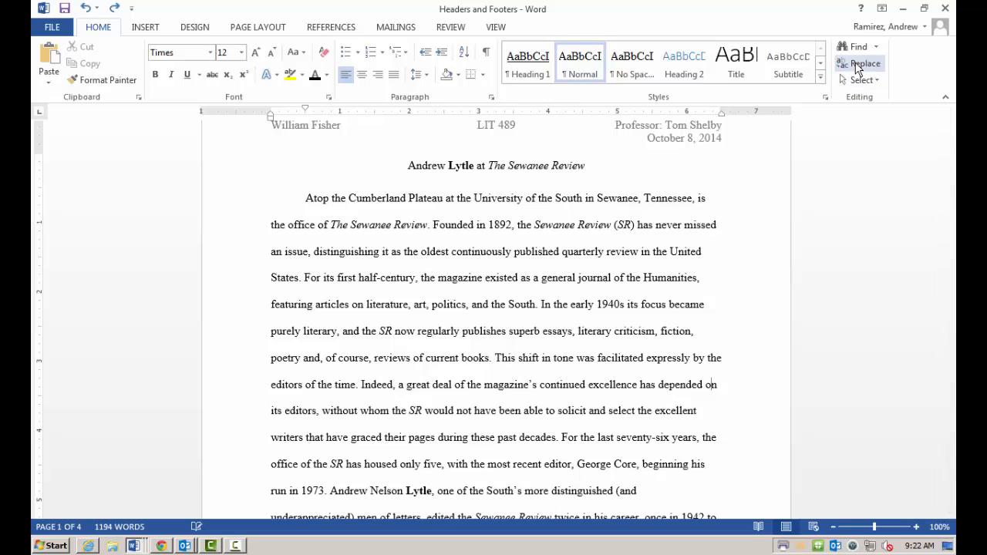
- Rerun the bold 'Tate' replacement with Find whole words only, making 10 replacements
click(859, 68)
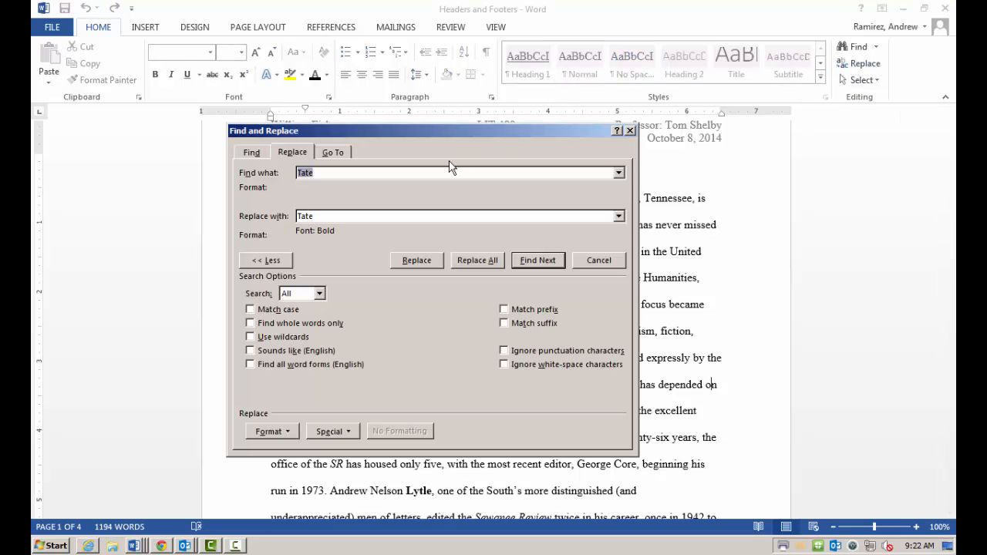
double_click(327, 172)
click(252, 324)
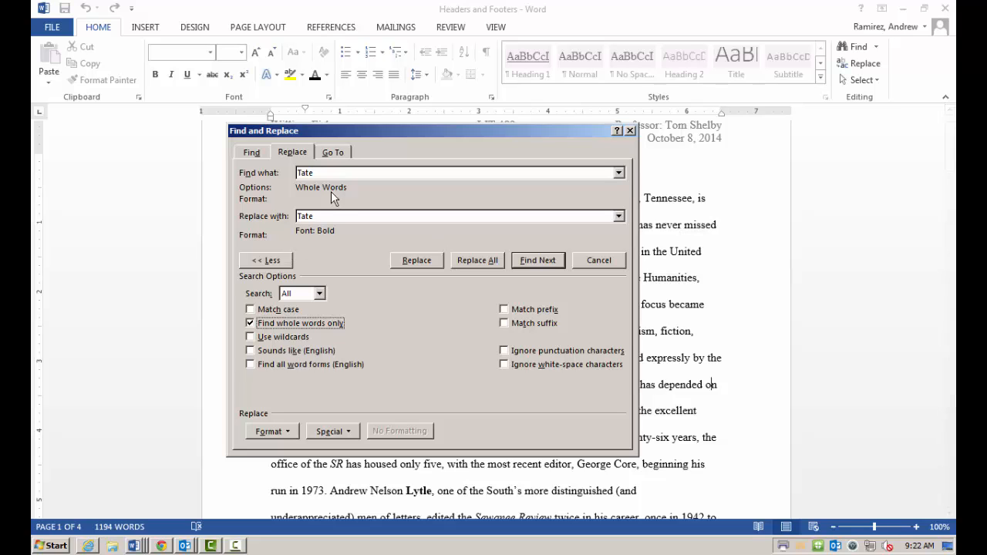
click(324, 216)
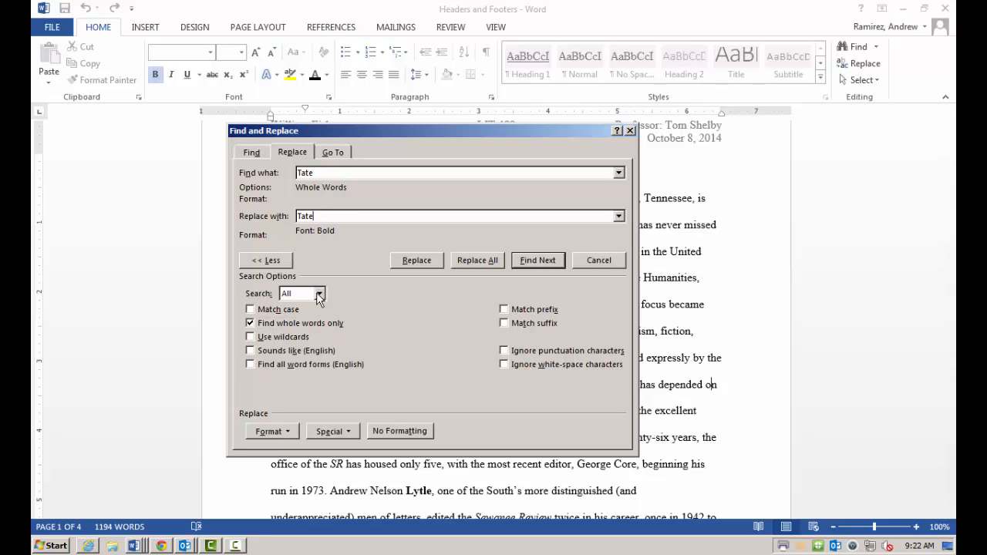
click(478, 260)
click(496, 306)
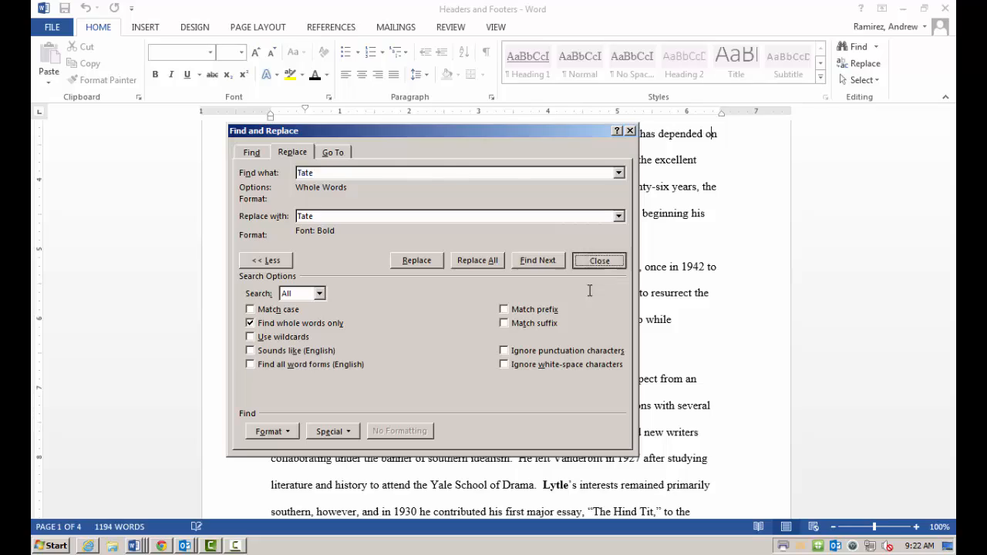
click(595, 263)
scroll(556, 347, up, 7)
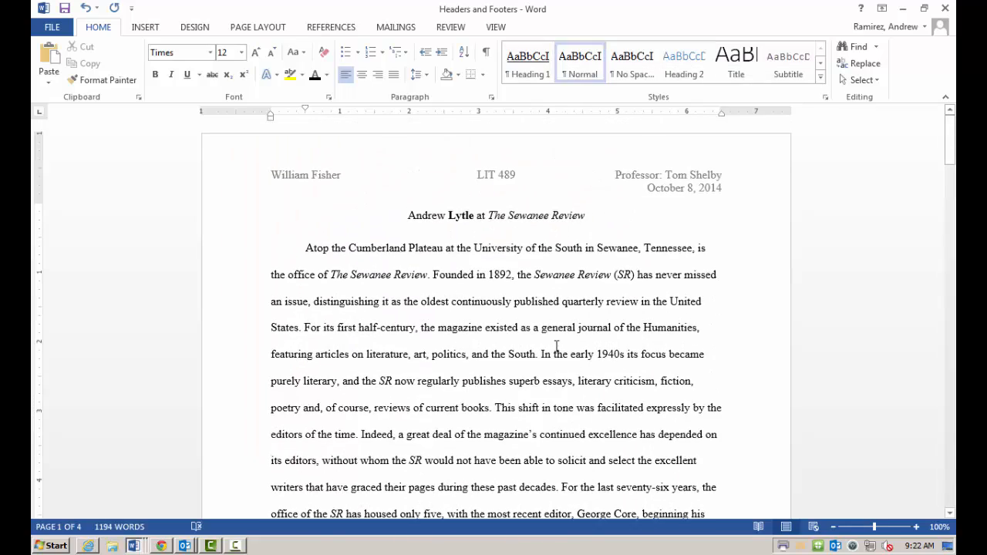
- Scroll through every page checking the bold Tate and Lytle names, dismissing a notification
scroll(556, 346, down, 3)
scroll(556, 346, down, 1)
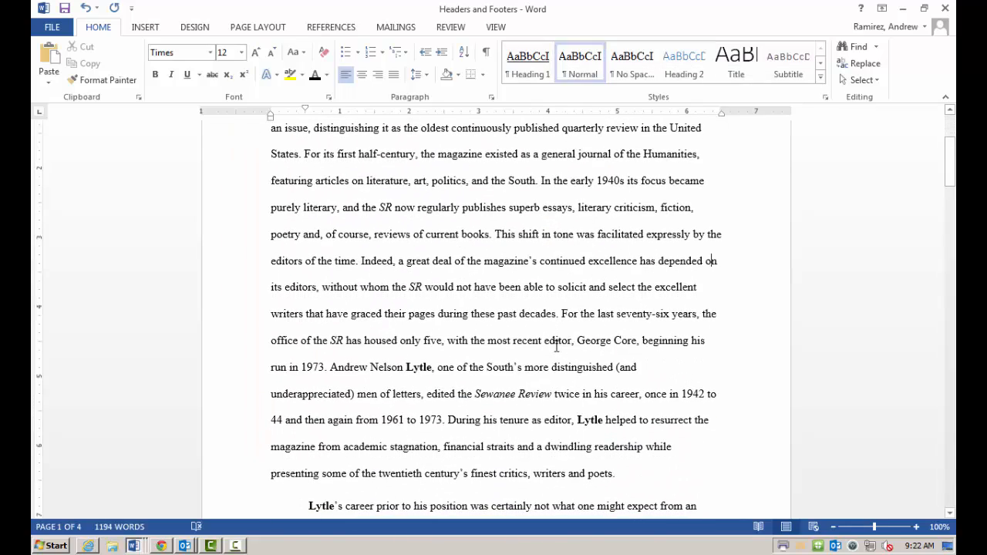
scroll(556, 347, down, 10)
scroll(556, 347, up, 12)
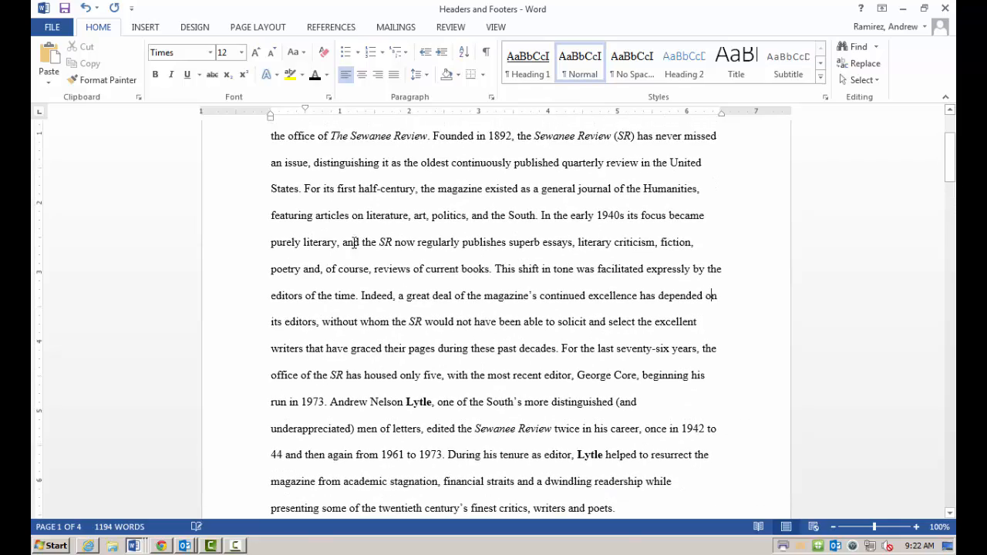
scroll(481, 318, down, 20)
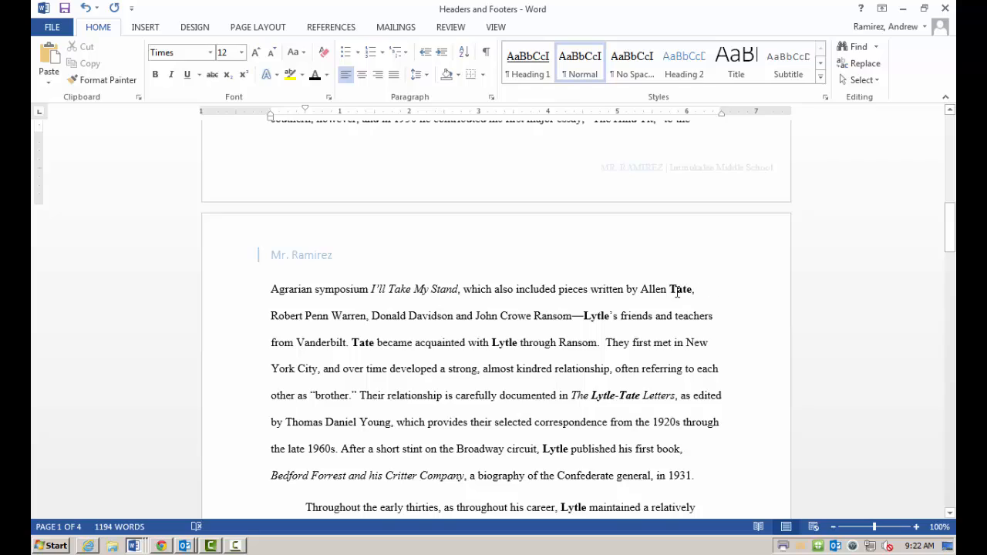
scroll(357, 320, down, 4)
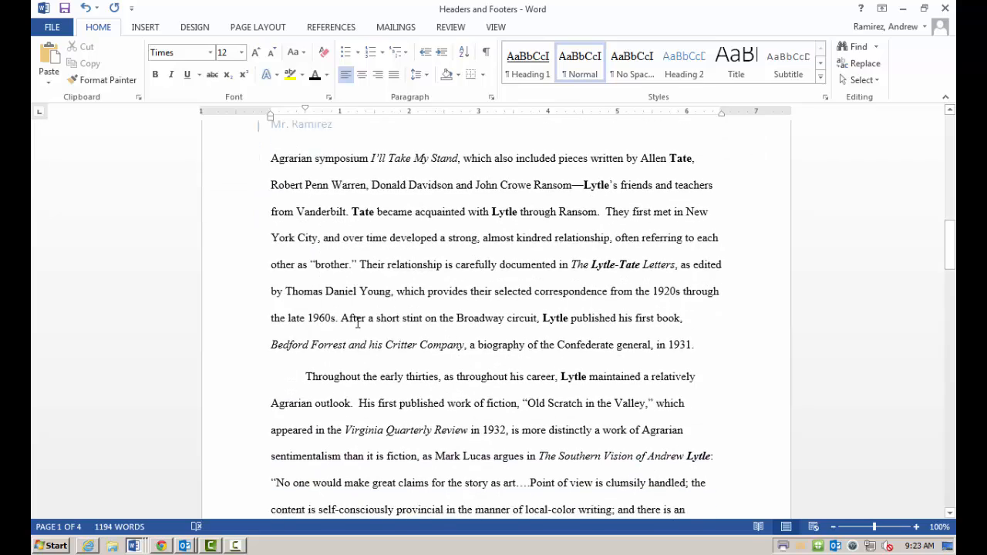
scroll(357, 323, down, 12)
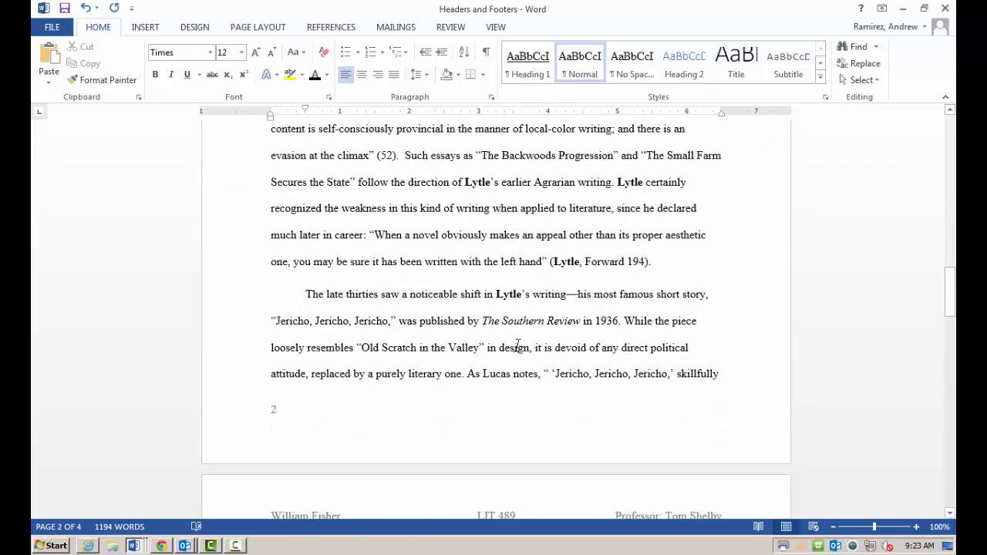
scroll(518, 346, down, 10)
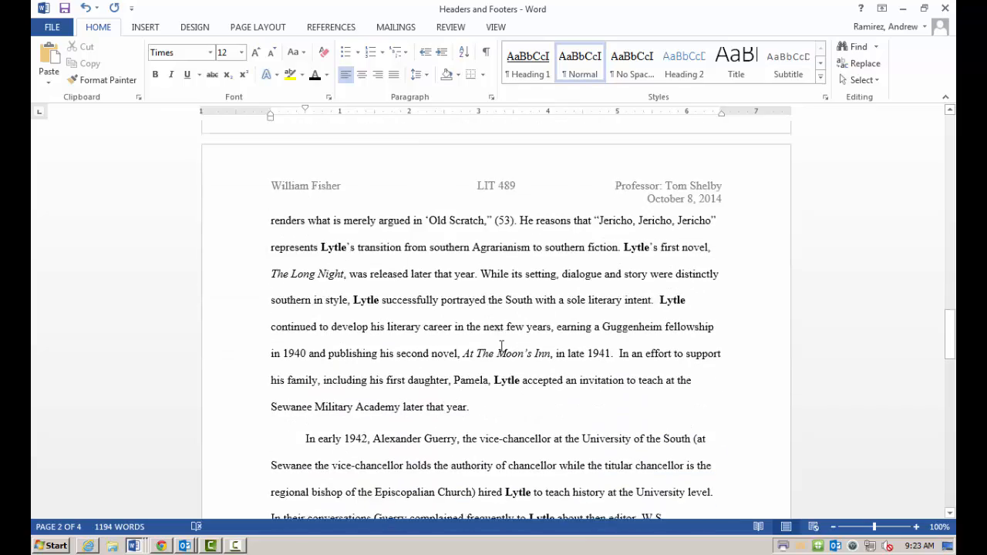
scroll(502, 346, down, 16)
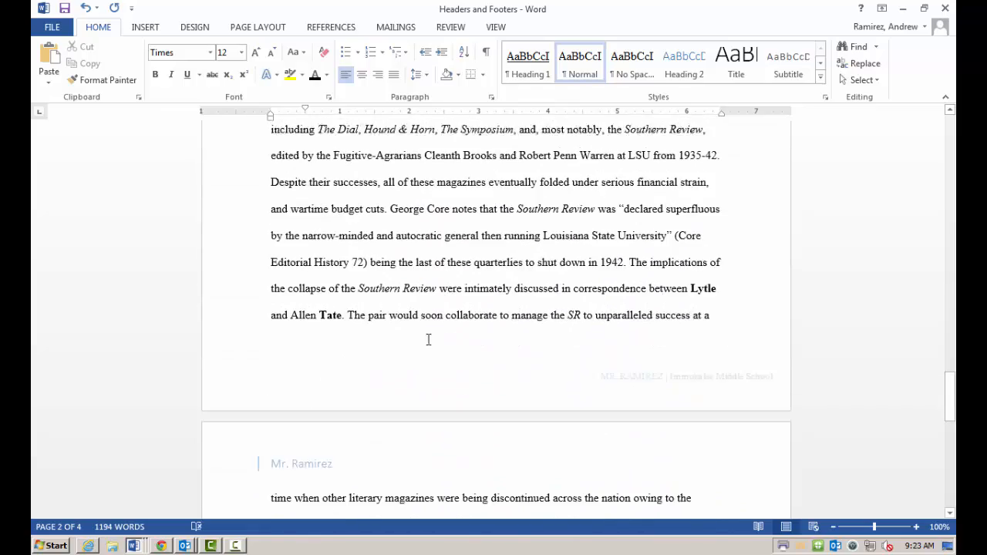
scroll(428, 339, down, 5)
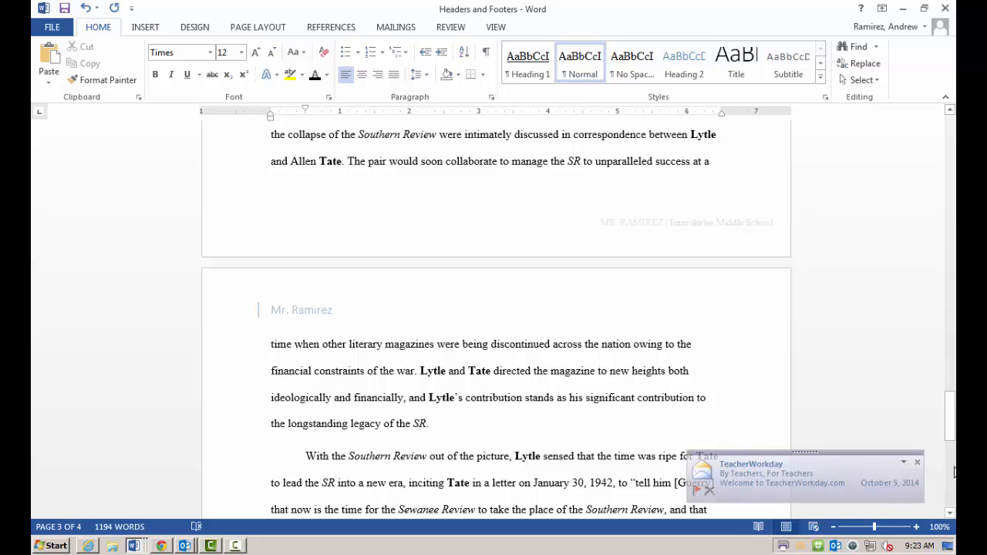
click(917, 463)
- Reopen Find and Replace, still set to bold whole-word 'Tate'
scroll(574, 330, down, 5)
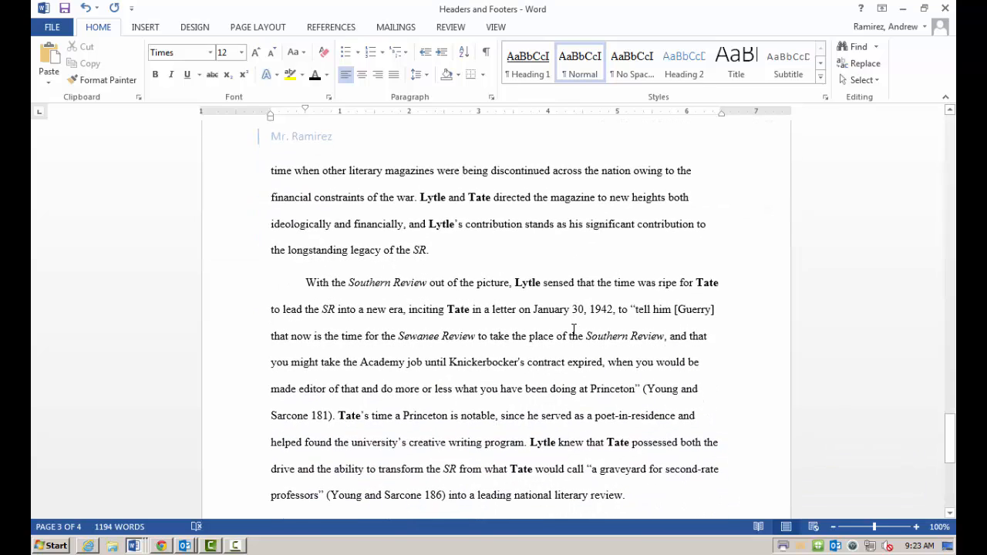
scroll(573, 330, down, 3)
scroll(459, 322, up, 18)
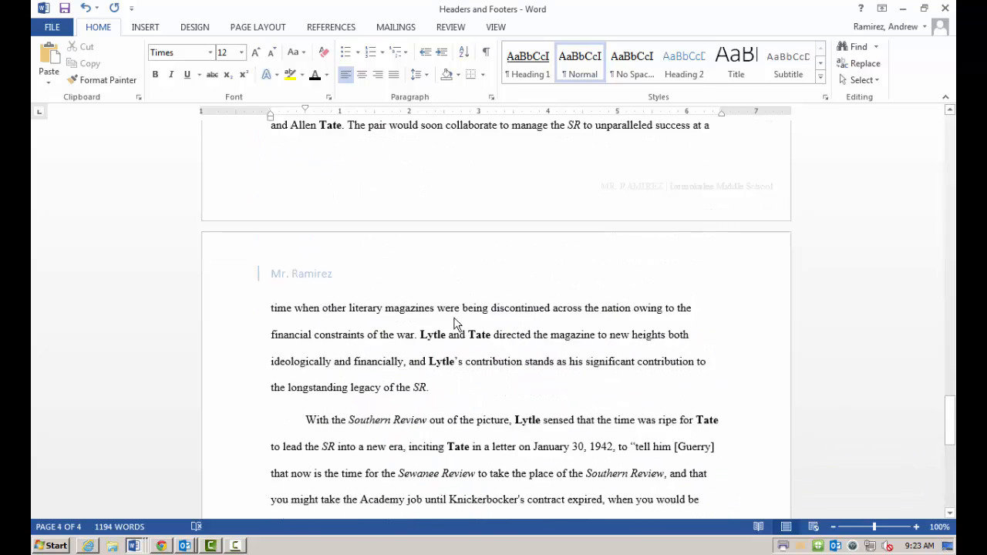
scroll(747, 214, up, 4)
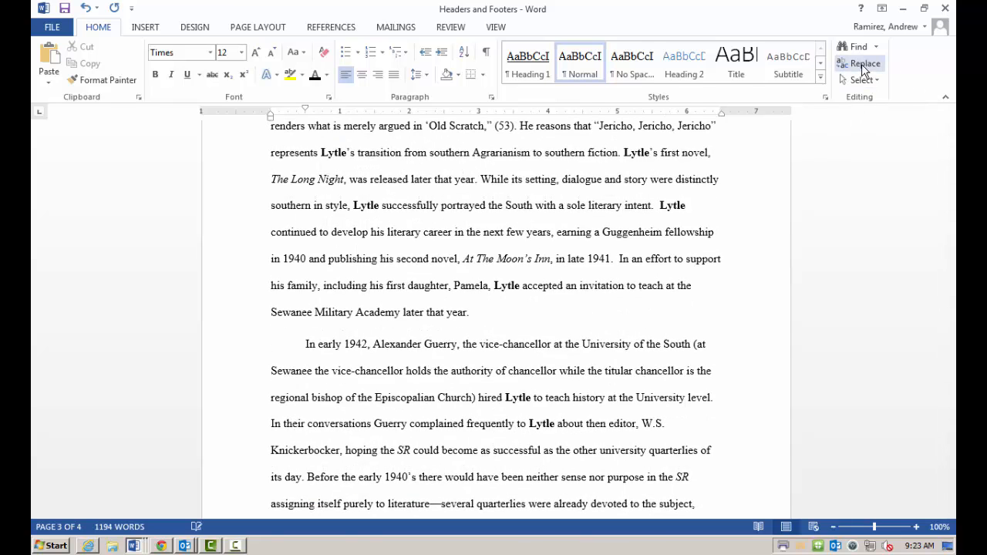
click(860, 63)
- Review the Tate search and replacement, toggling Match case and Find whole words only
click(349, 174)
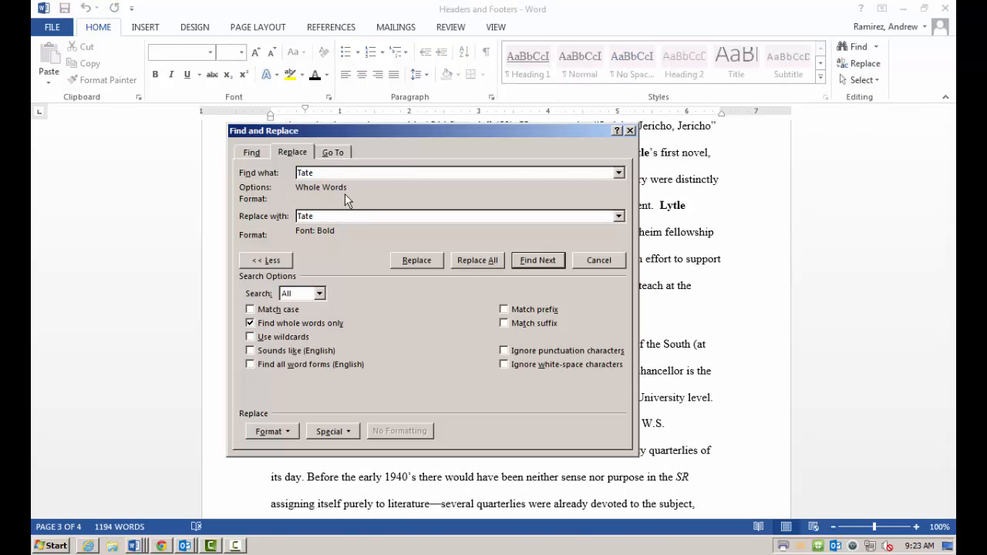
click(330, 216)
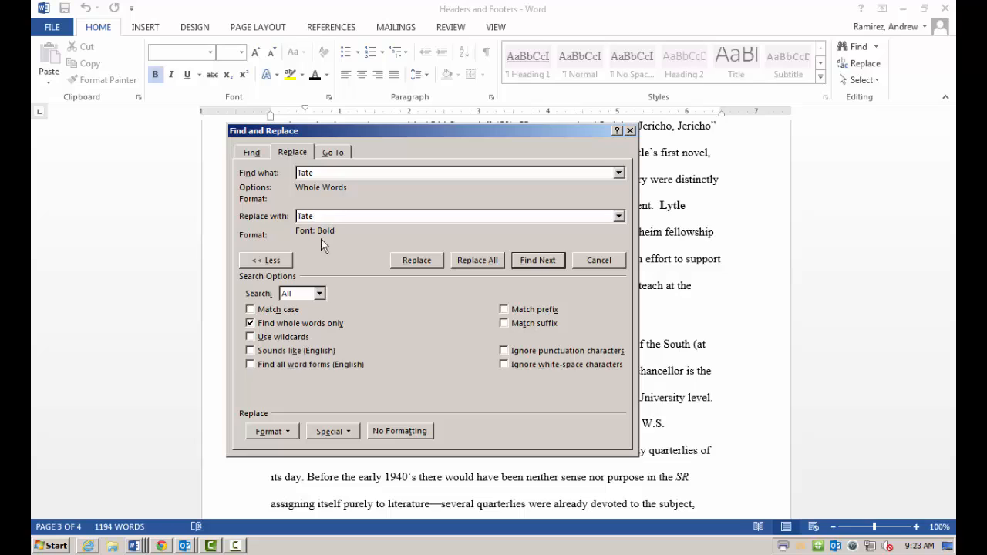
click(351, 174)
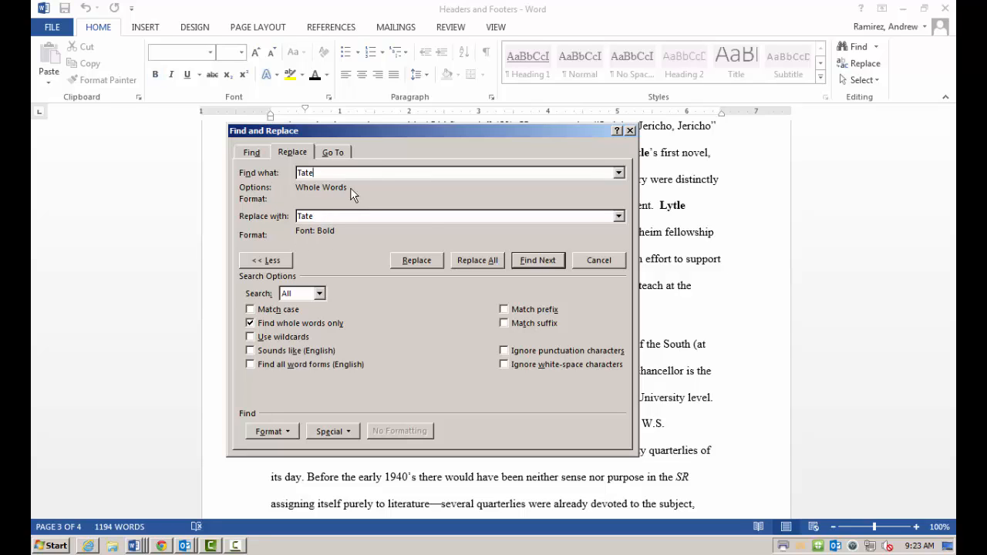
click(251, 310)
click(251, 310)
click(251, 324)
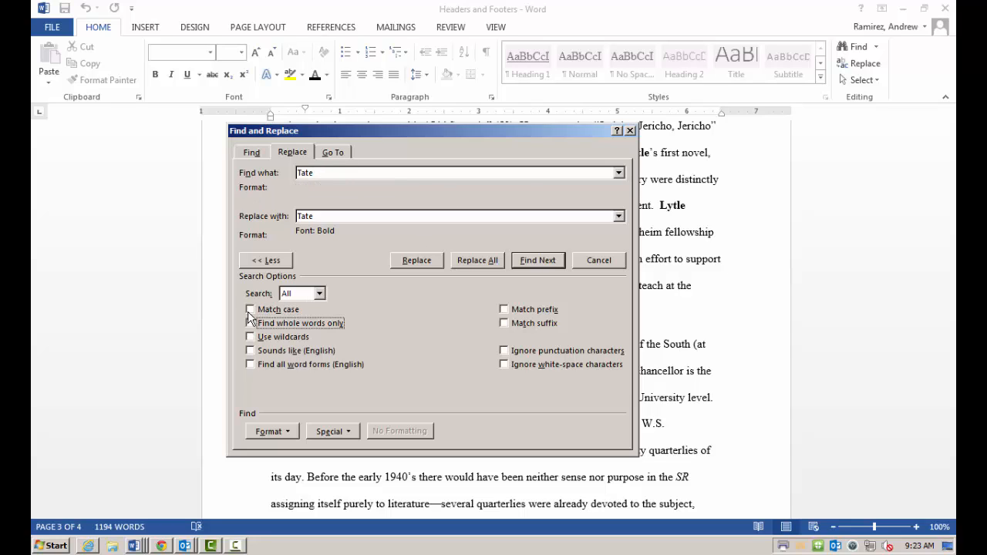
click(251, 310)
click(251, 323)
click(251, 310)
- Leave Find whole words only ticked for Tate and close the Find and Replace dialog
click(335, 216)
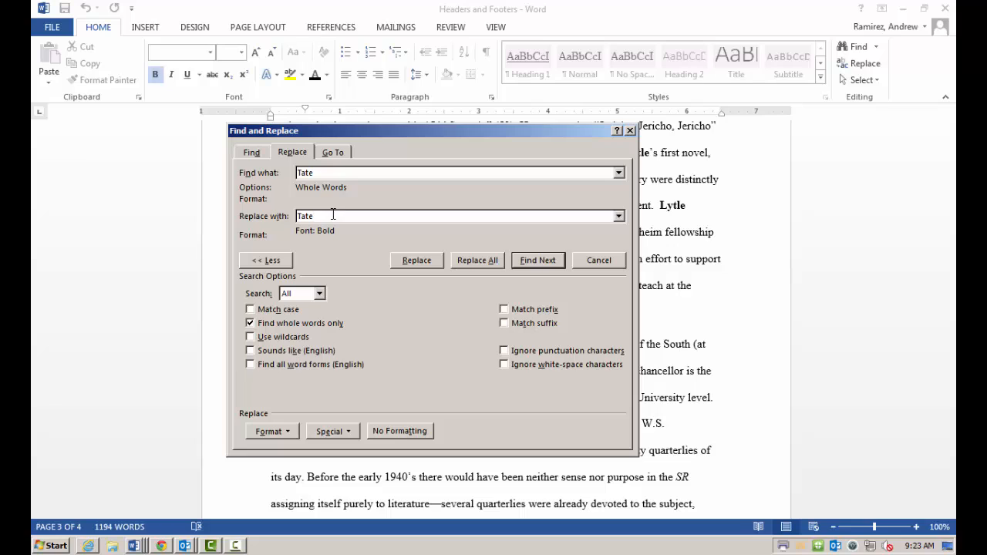
click(250, 309)
click(250, 323)
click(250, 309)
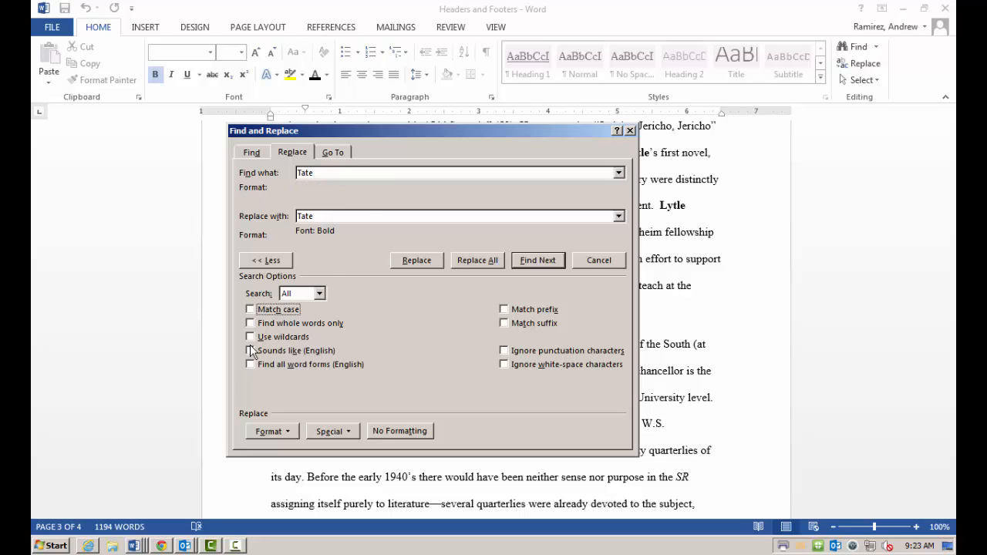
click(355, 173)
click(250, 324)
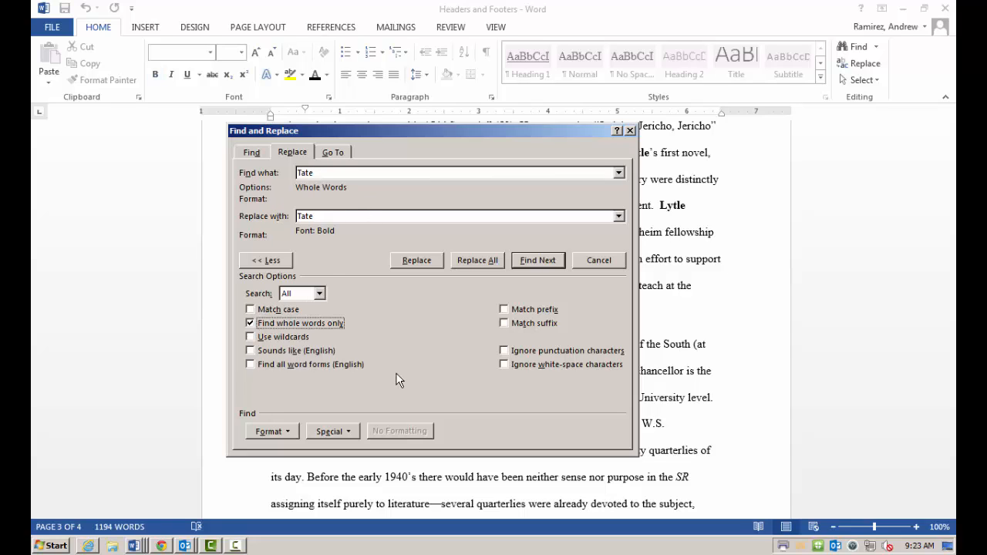
click(615, 263)
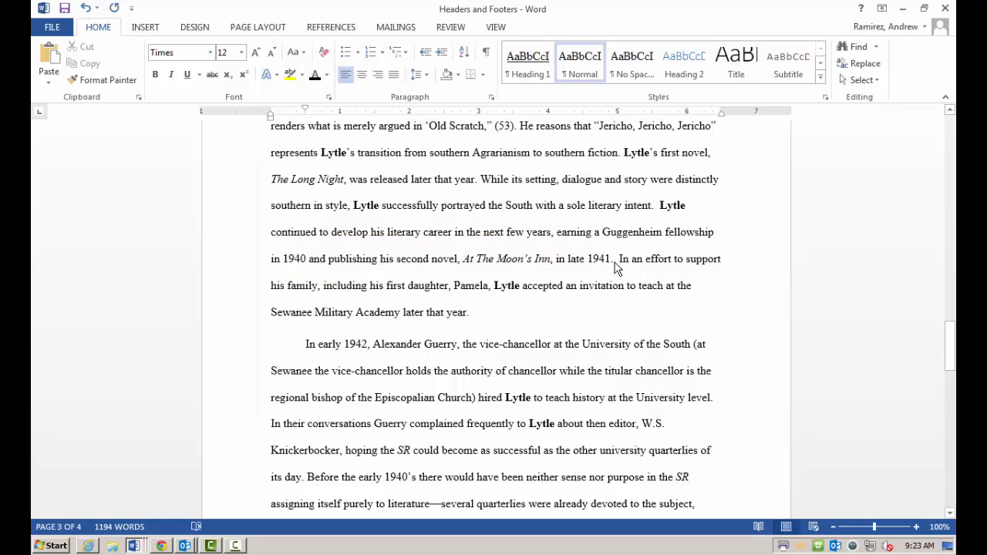
- Fix 'Chagne' to 'Change' in Edmodo step 12, read step 13, then return to Word
scroll(715, 399, down, 2)
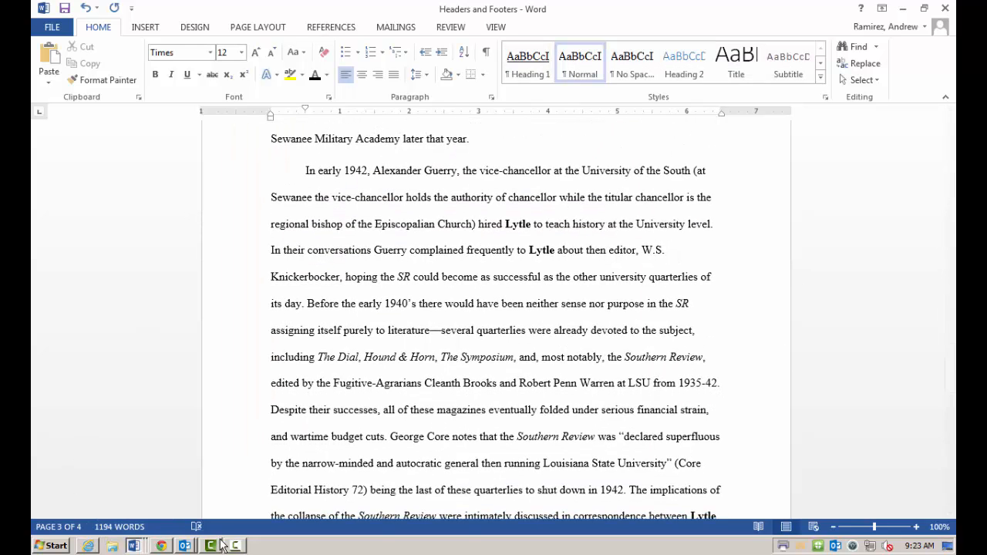
click(924, 8)
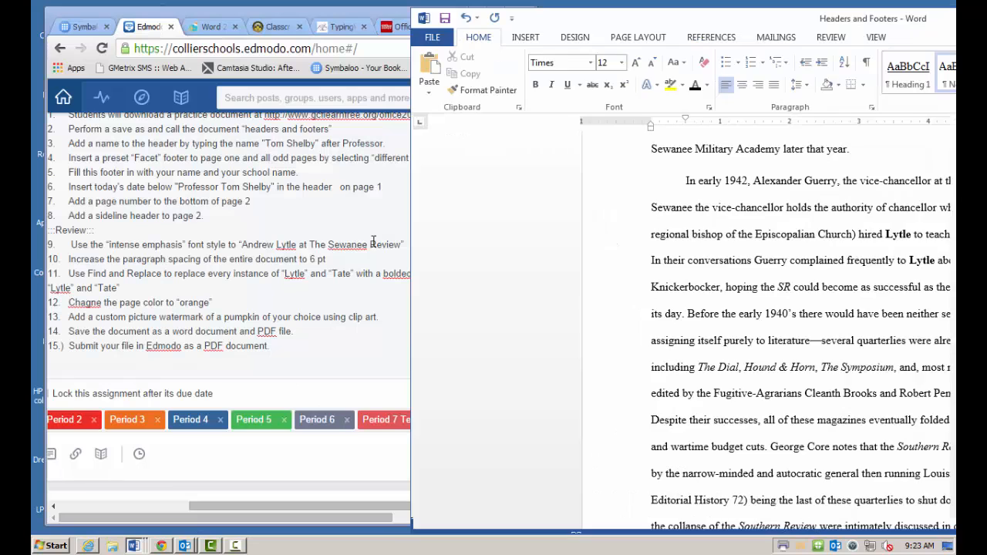
click(337, 305)
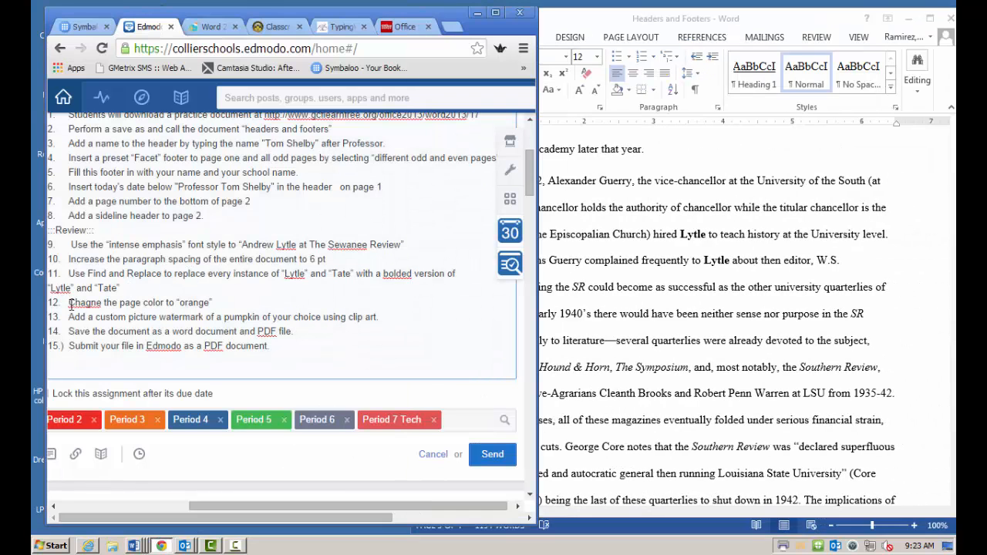
drag(70, 305, 240, 307)
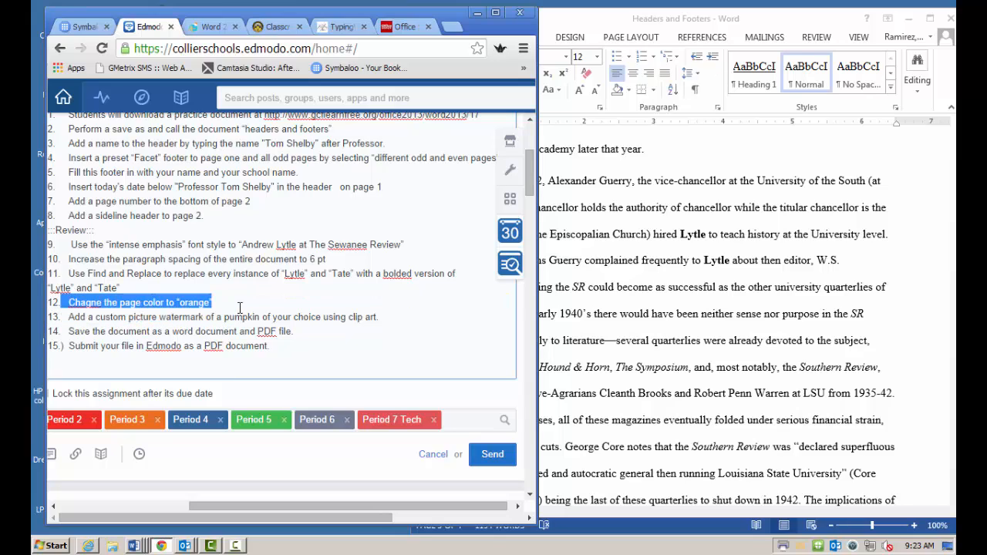
click(94, 303)
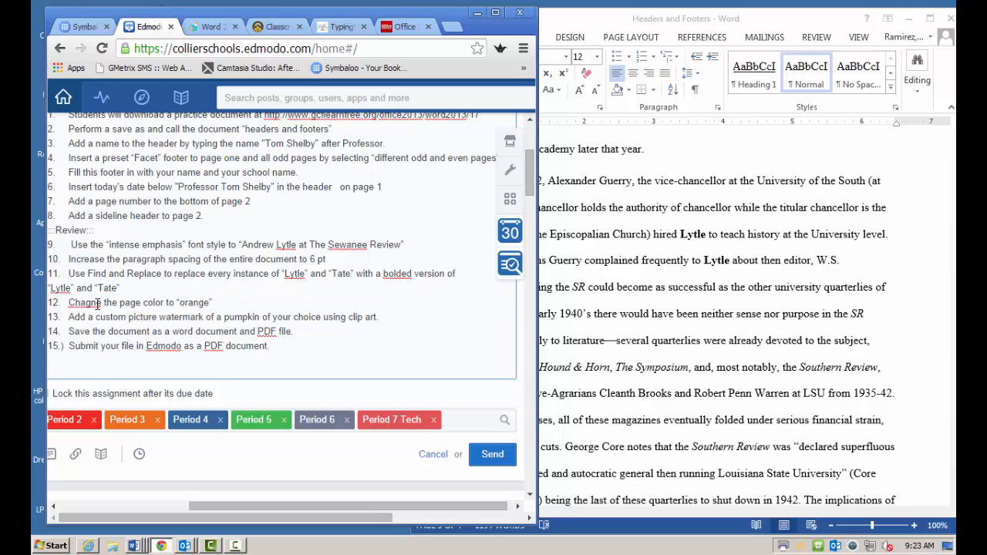
key(BackSpace)
key(BackSpace)
text(ng)
key(Delete)
text(g)
drag(69, 317, 379, 321)
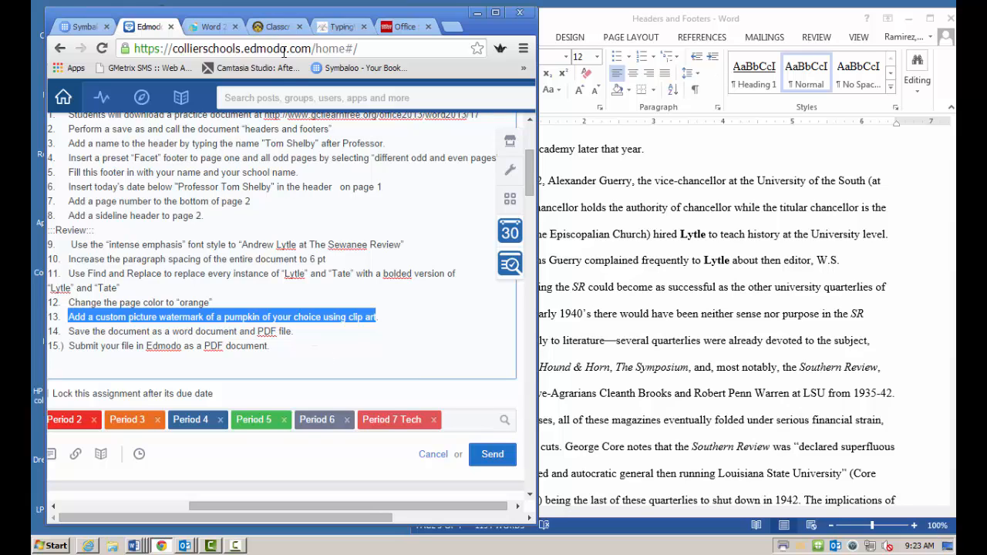
click(710, 150)
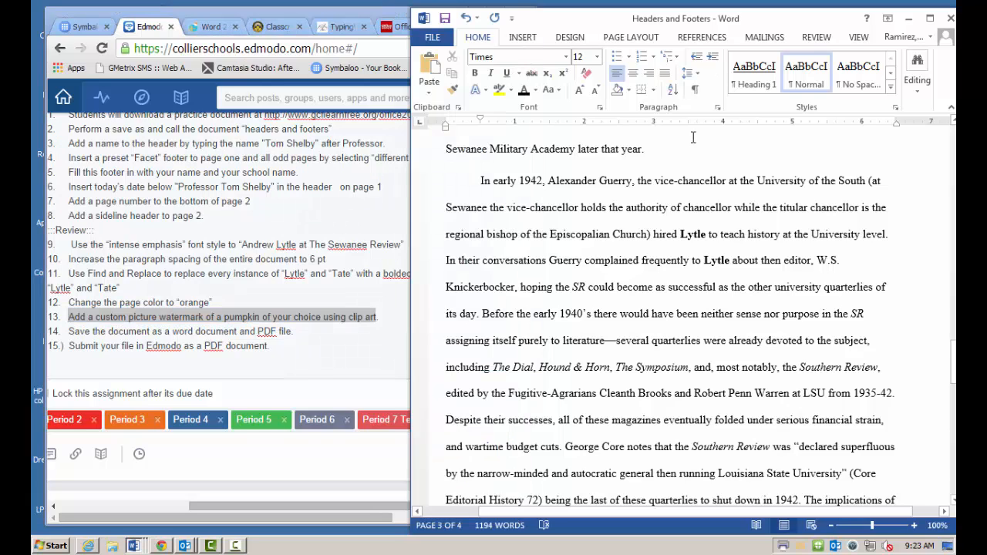
- Maximize Word and browse the Design tab's Watermark gallery down to the Urgent designs
click(931, 18)
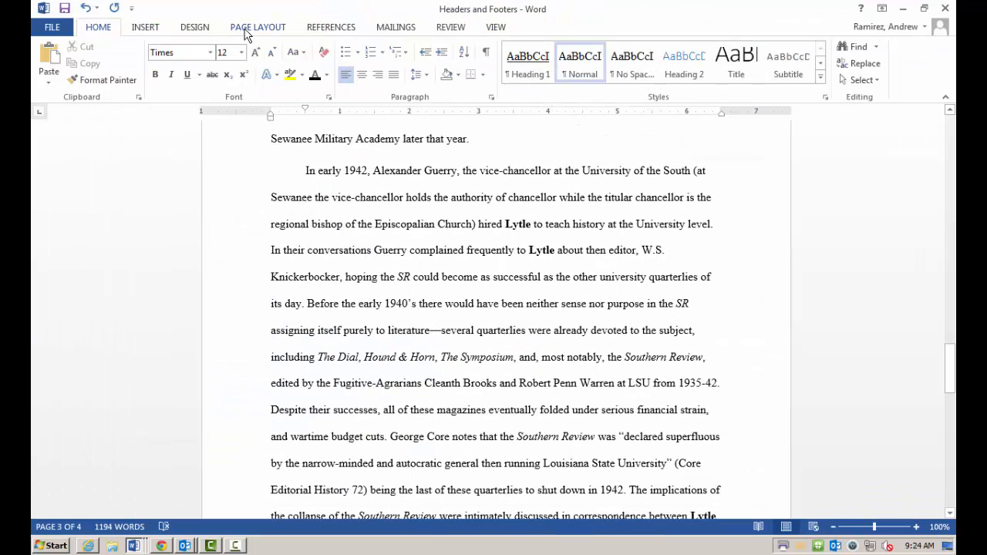
click(196, 28)
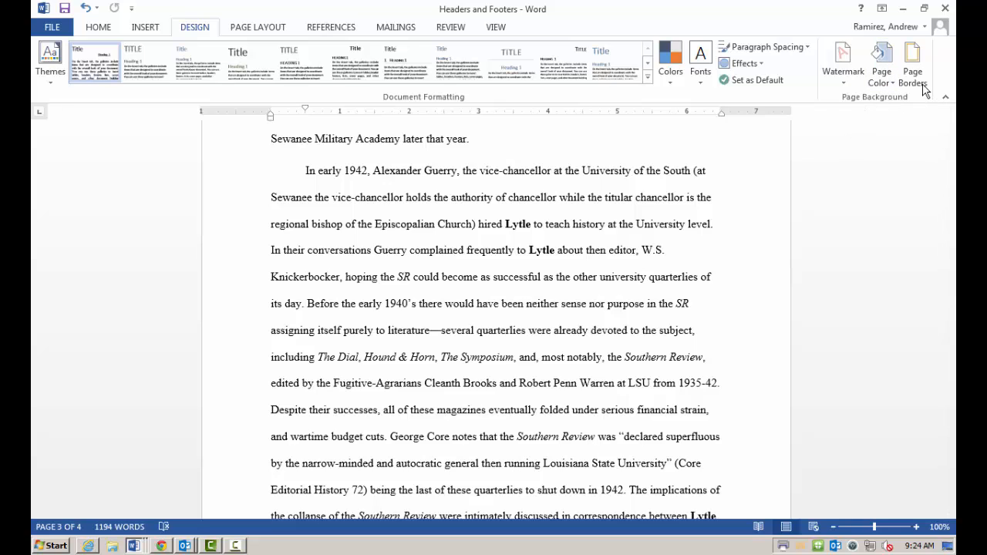
click(848, 74)
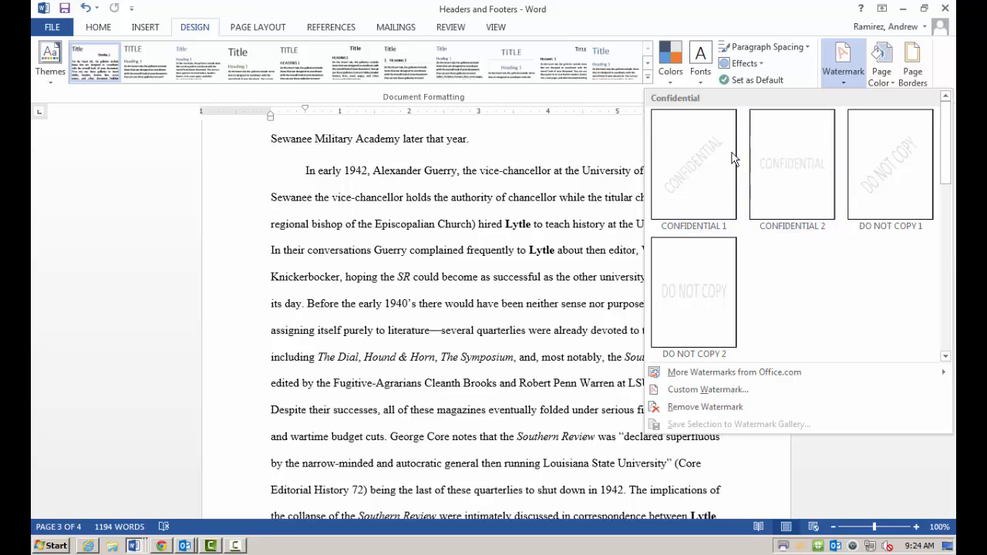
scroll(732, 171, down, 3)
scroll(733, 172, down, 2)
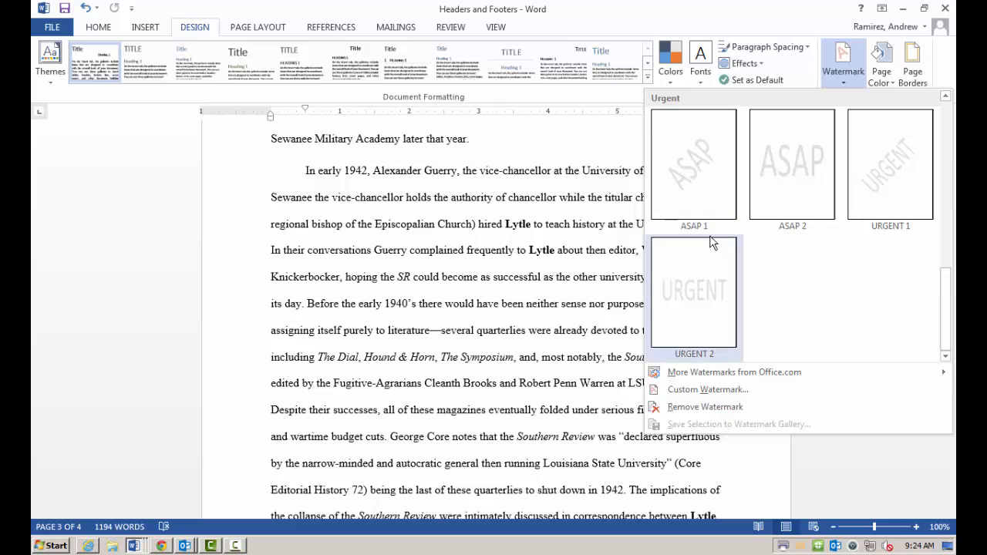
- In Custom Watermark, choose Picture watermark with Washout turned off
click(692, 391)
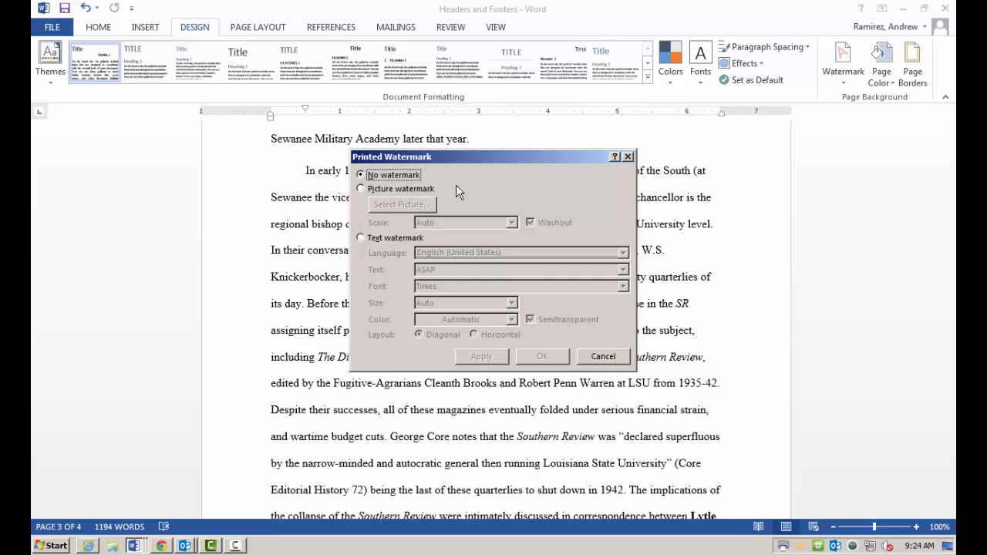
click(362, 189)
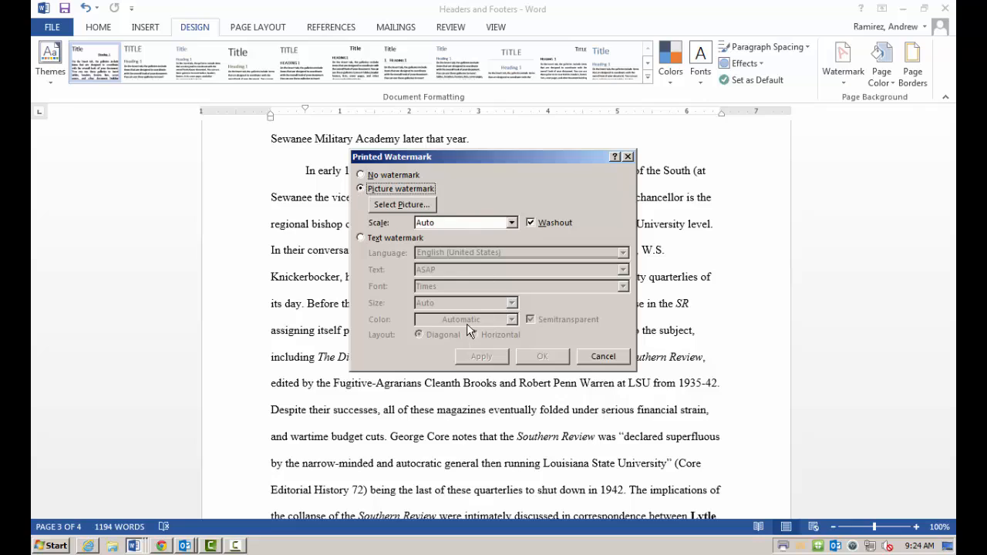
click(531, 223)
click(531, 224)
- Search Office.com clip art for 'pumpkin' and apply the jack-o'-lantern as the watermark
click(399, 203)
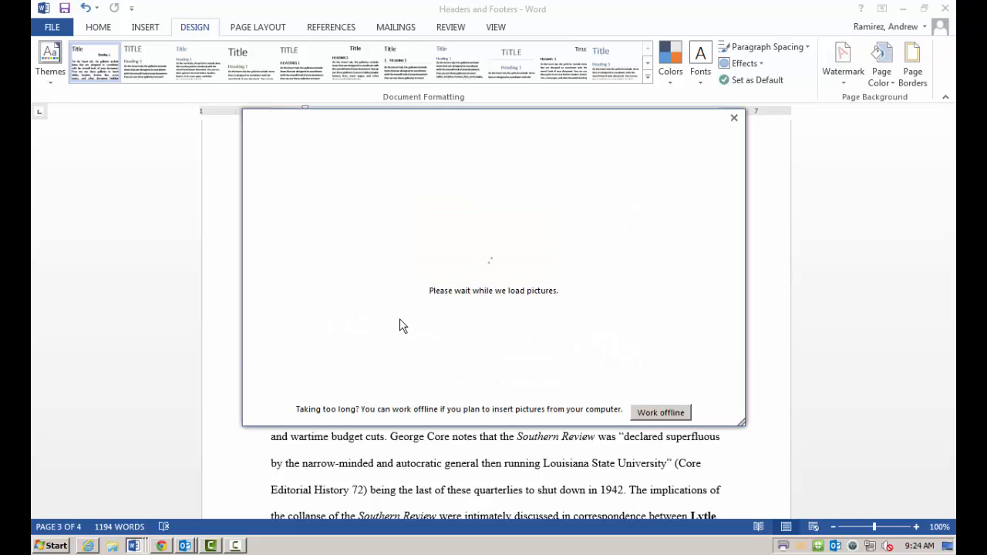
click(559, 236)
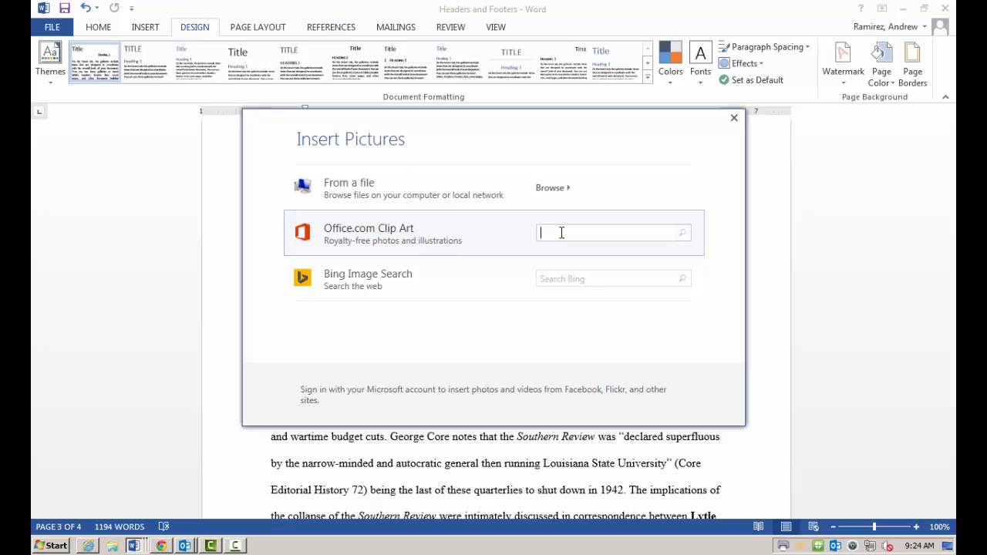
text(pumpkin)
key(Return)
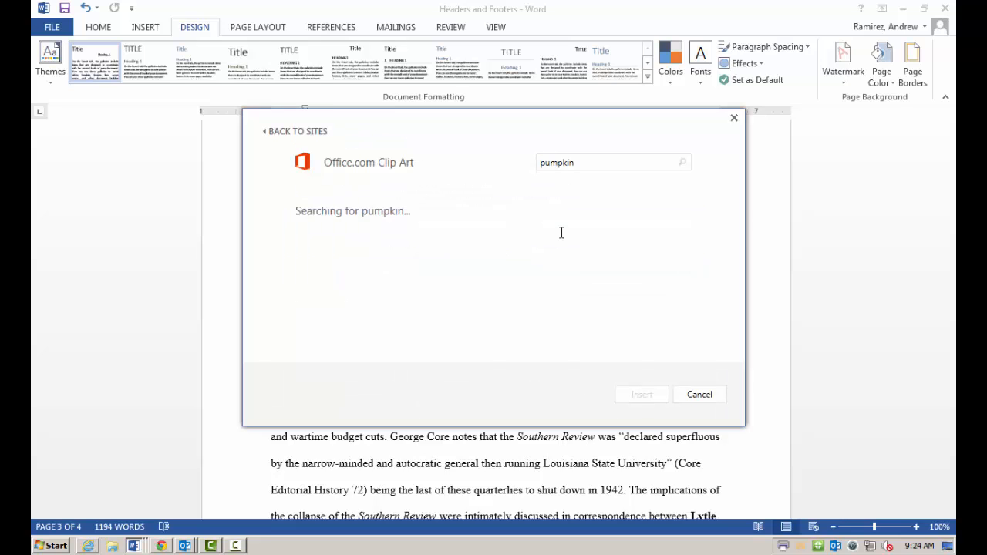
scroll(582, 294, down, 5)
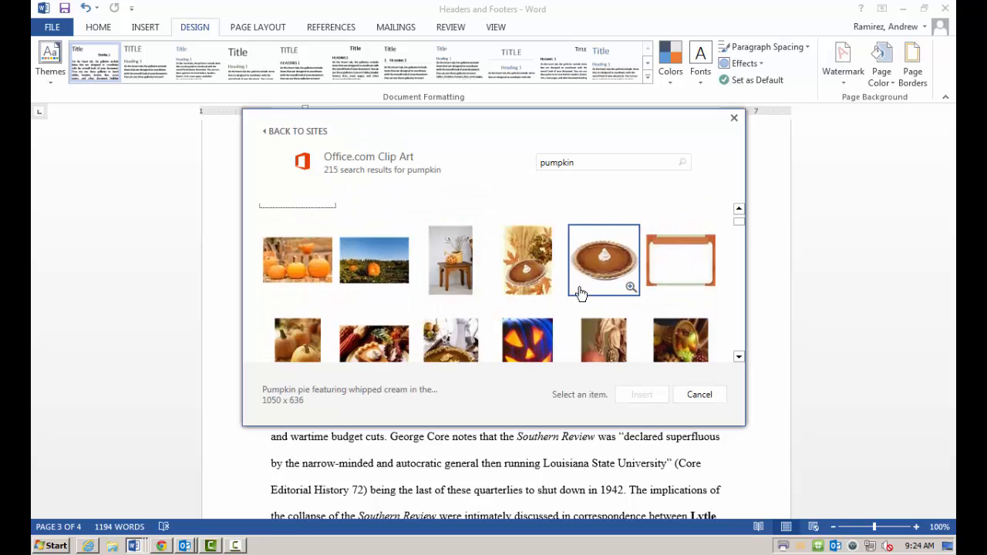
scroll(582, 293, down, 4)
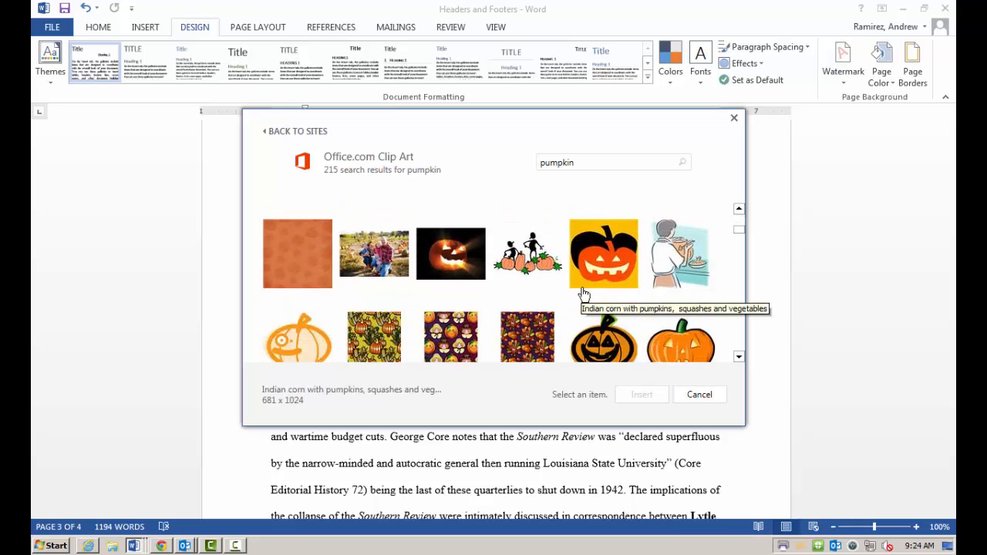
scroll(668, 338, down, 1)
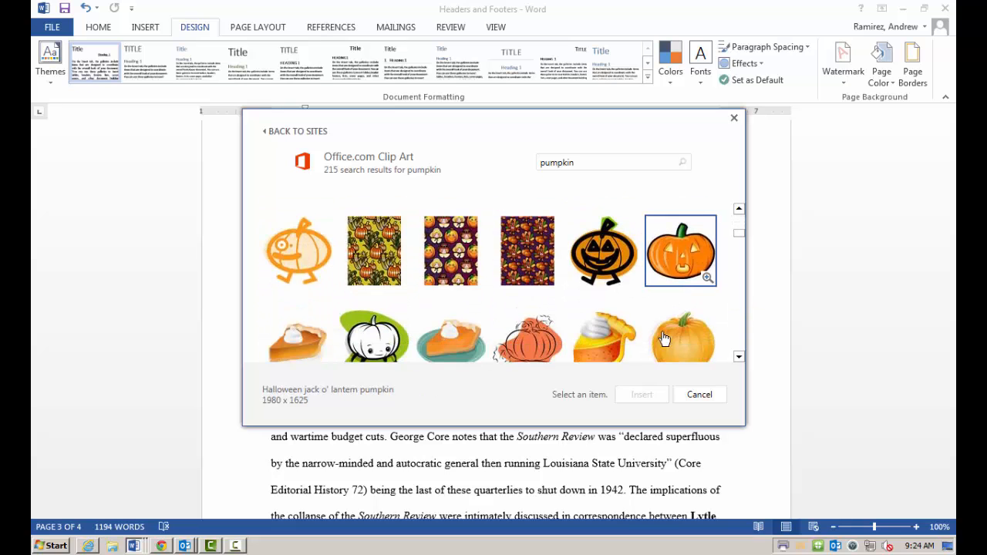
click(604, 254)
click(640, 395)
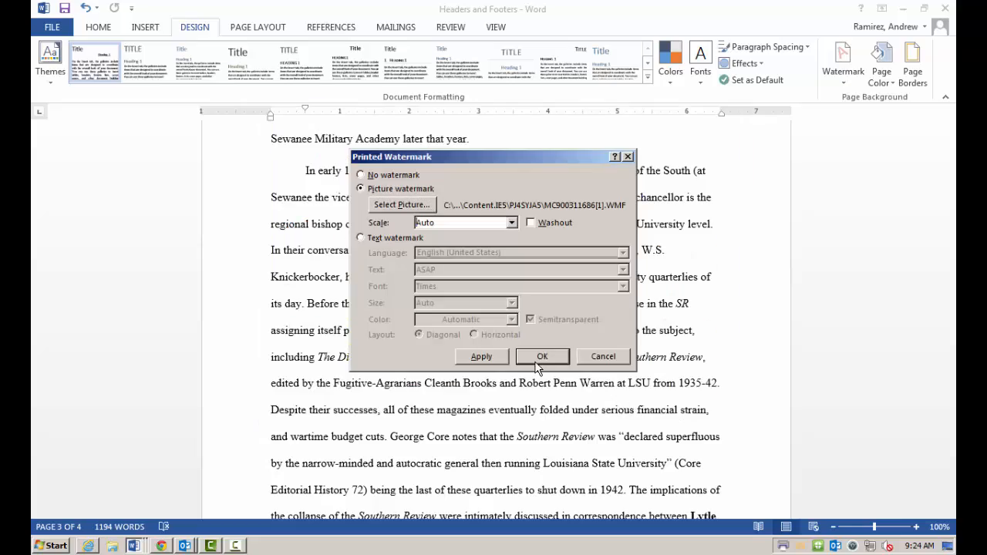
click(539, 357)
scroll(586, 330, up, 15)
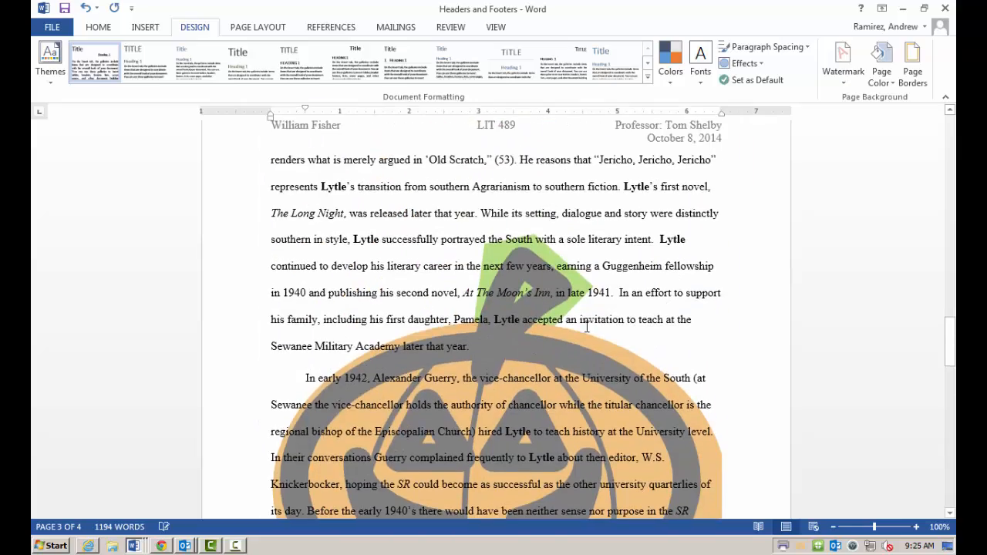
scroll(586, 330, up, 12)
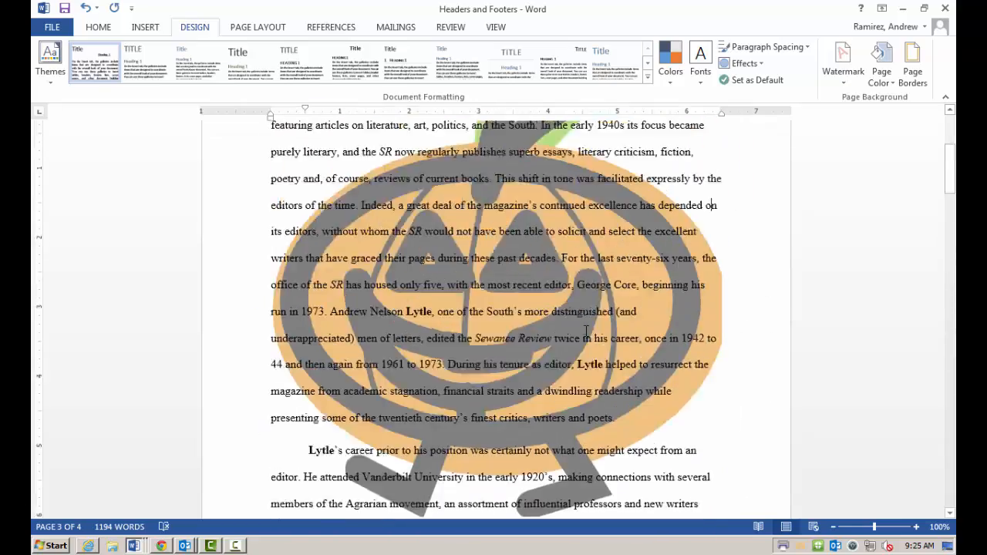
click(839, 83)
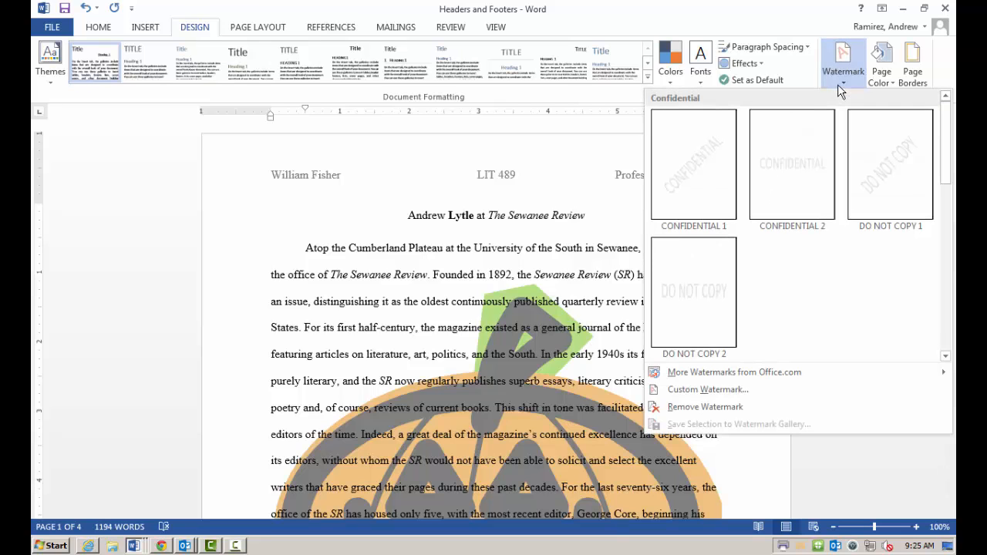
click(66, 278)
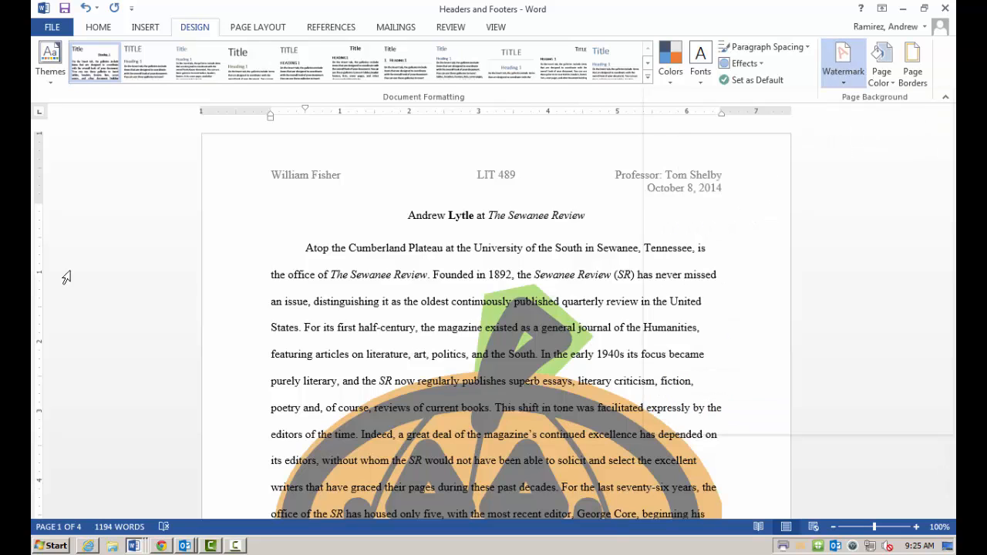
scroll(431, 256, down, 1)
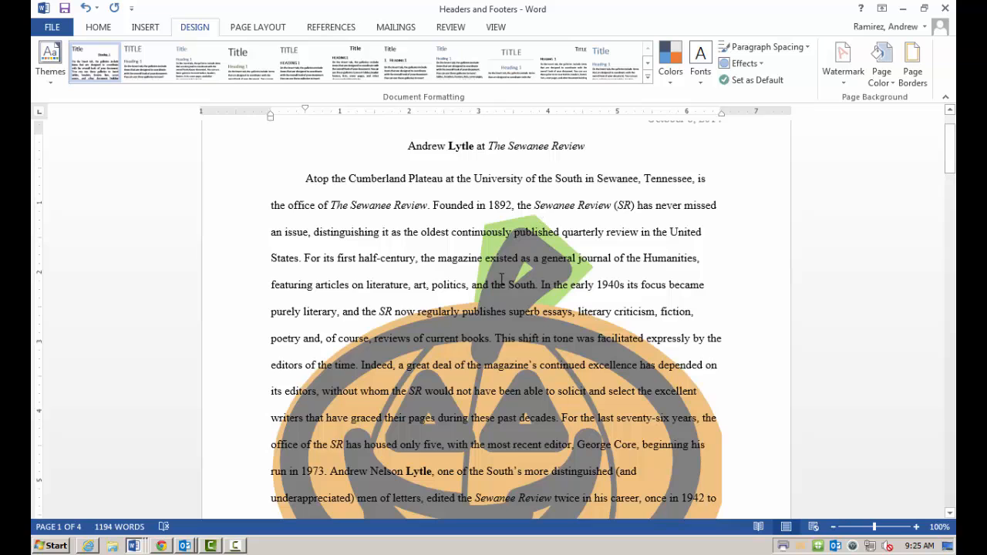
scroll(503, 254, down, 2)
scroll(449, 281, up, 3)
click(723, 187)
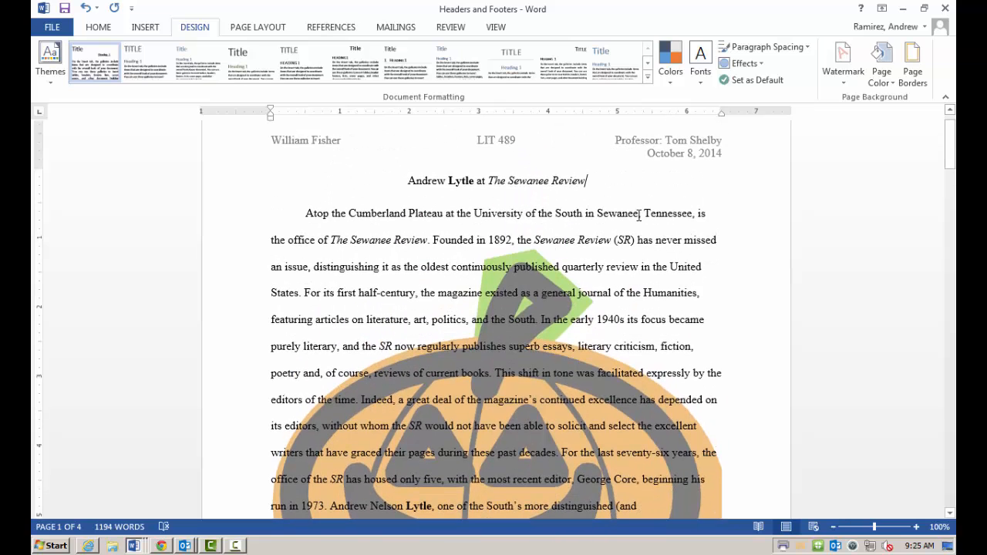
scroll(639, 215, up, 1)
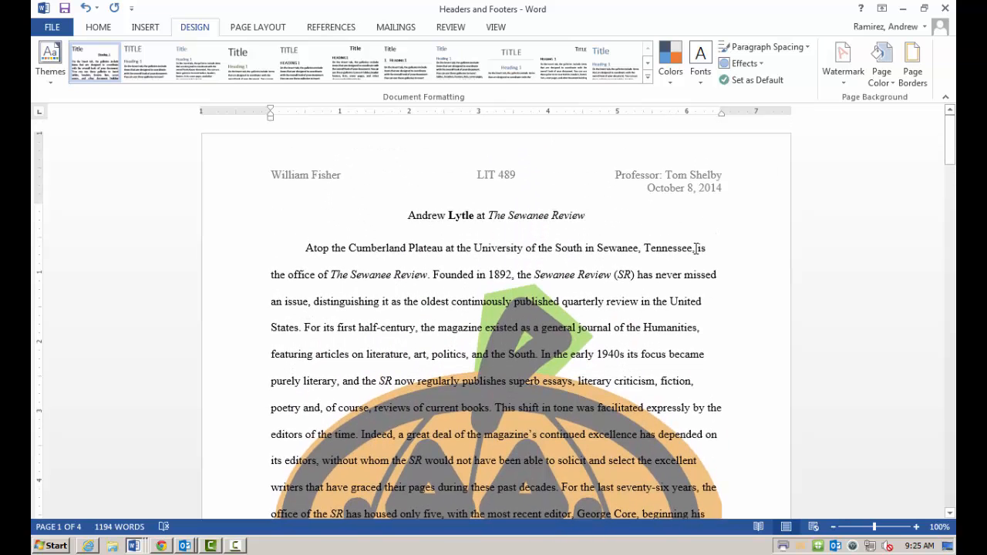
scroll(698, 248, down, 3)
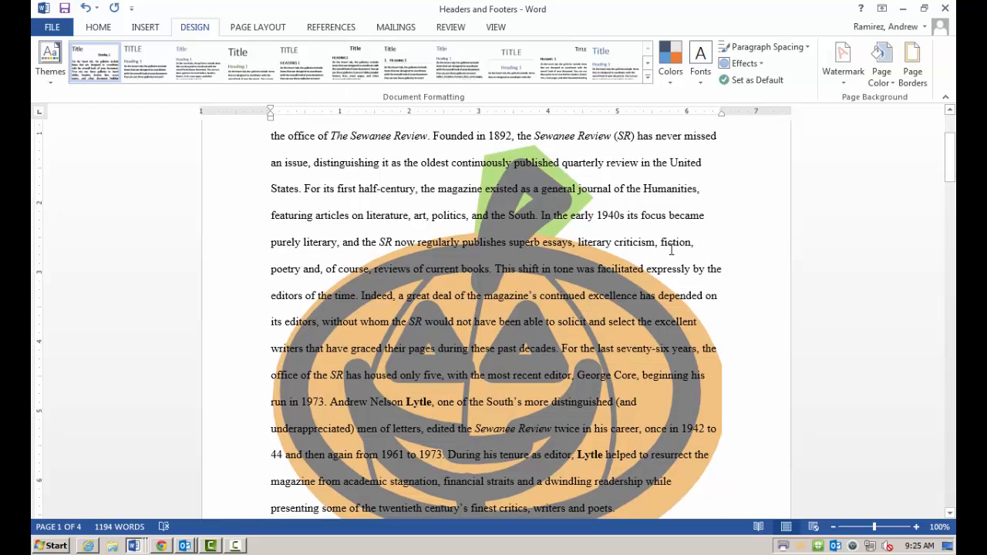
click(133, 546)
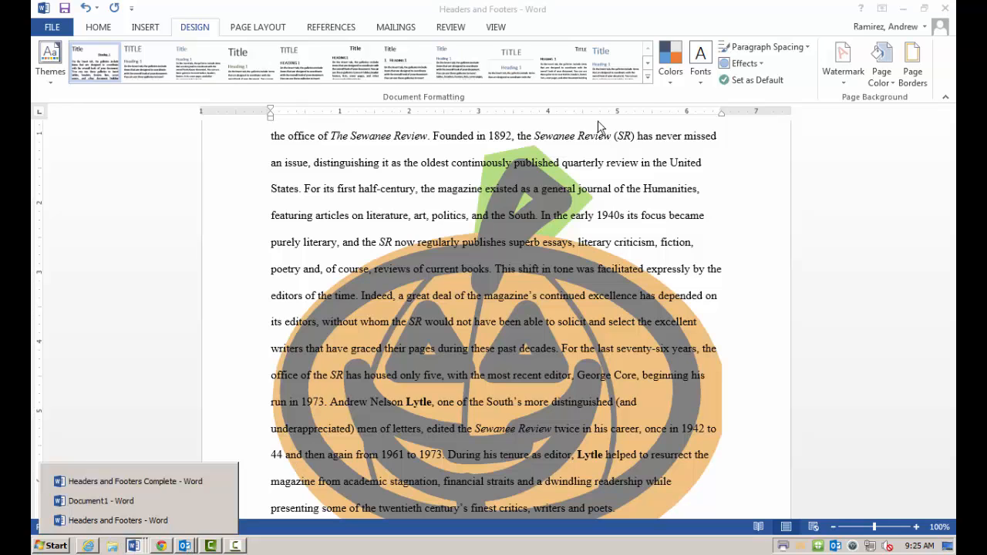
- Minimize Word and highlight Edmodo steps 14 and 15: save as Word and PDF, then submit the PDF
click(908, 8)
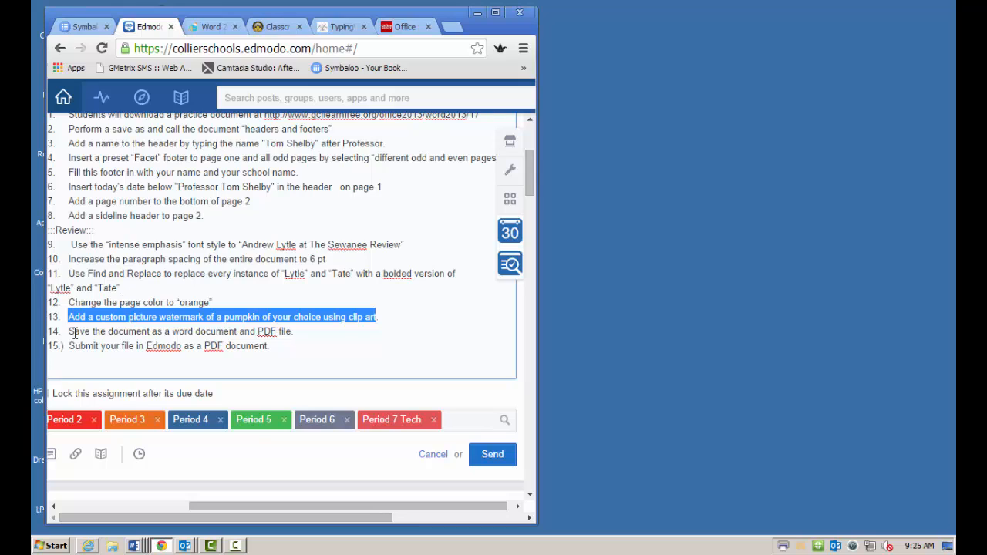
drag(68, 331, 298, 332)
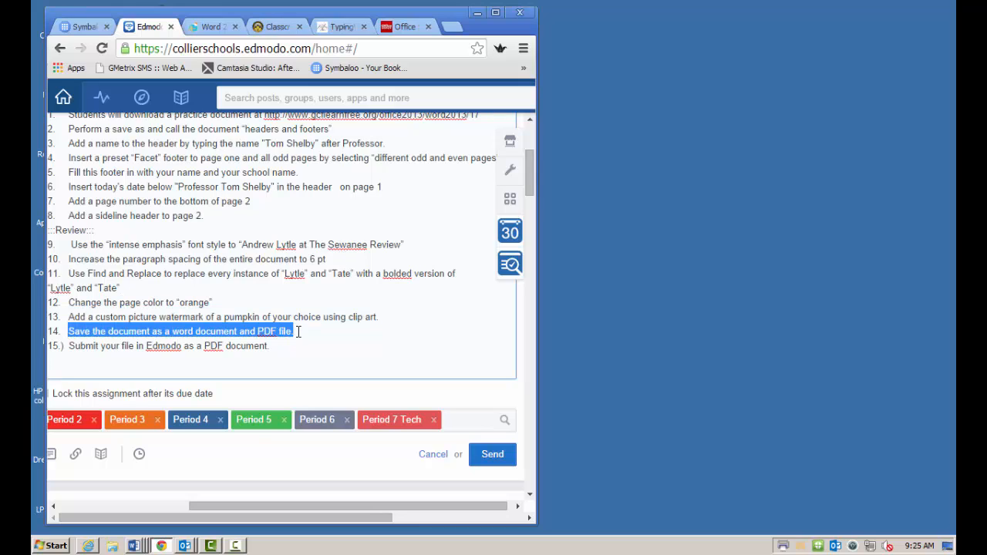
drag(69, 347, 269, 347)
click(319, 344)
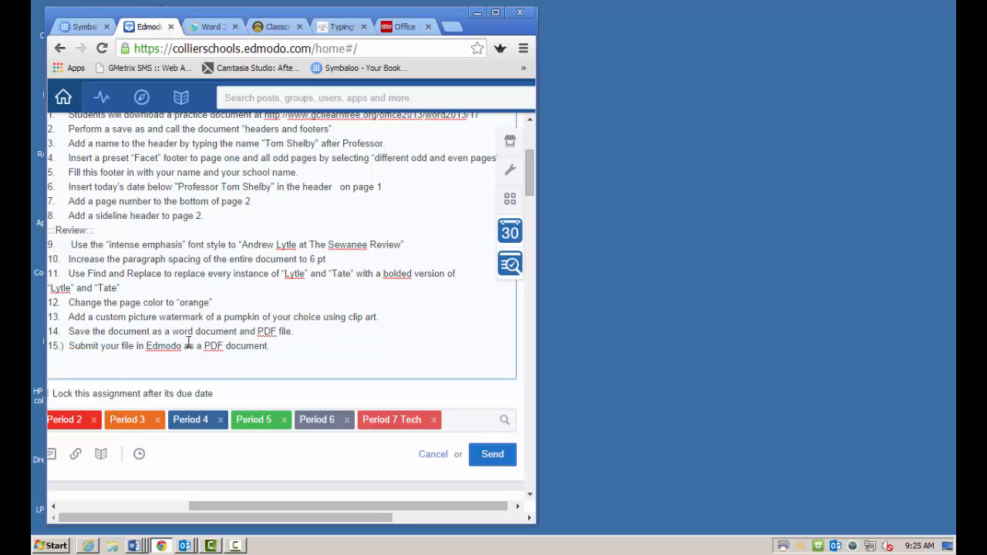
drag(173, 334, 196, 333)
click(137, 546)
- Save 'Headers and Footers' as a PDF file in the current folder
click(138, 522)
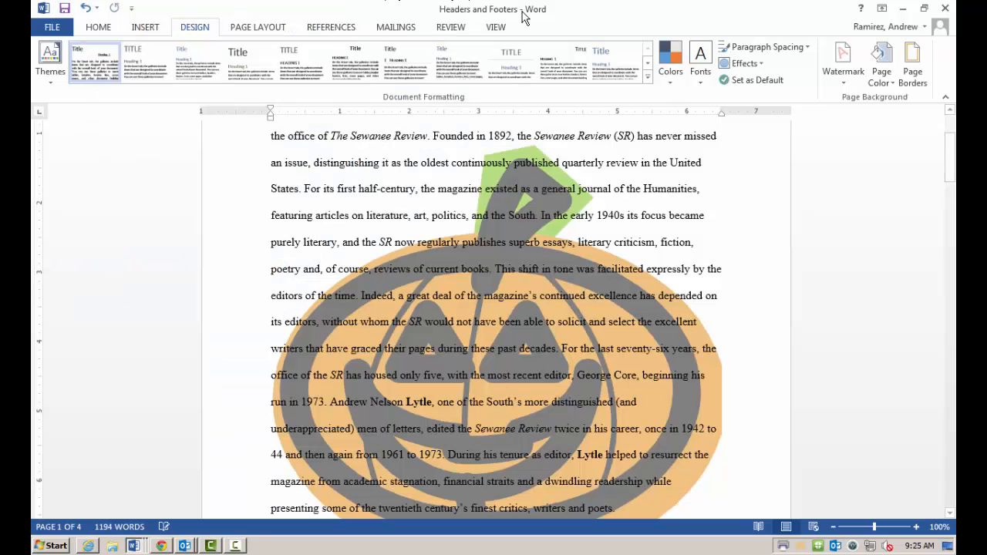
click(67, 30)
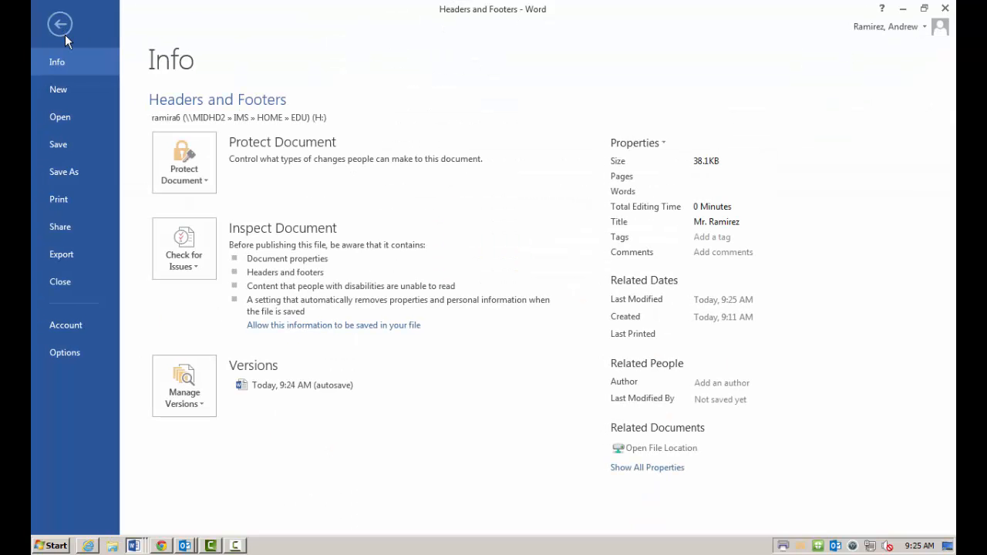
click(70, 175)
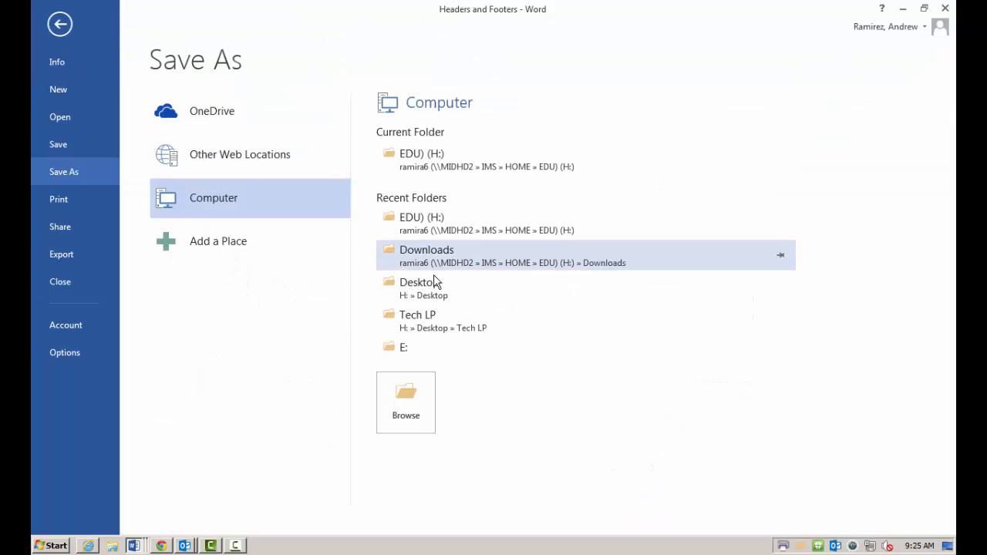
click(436, 221)
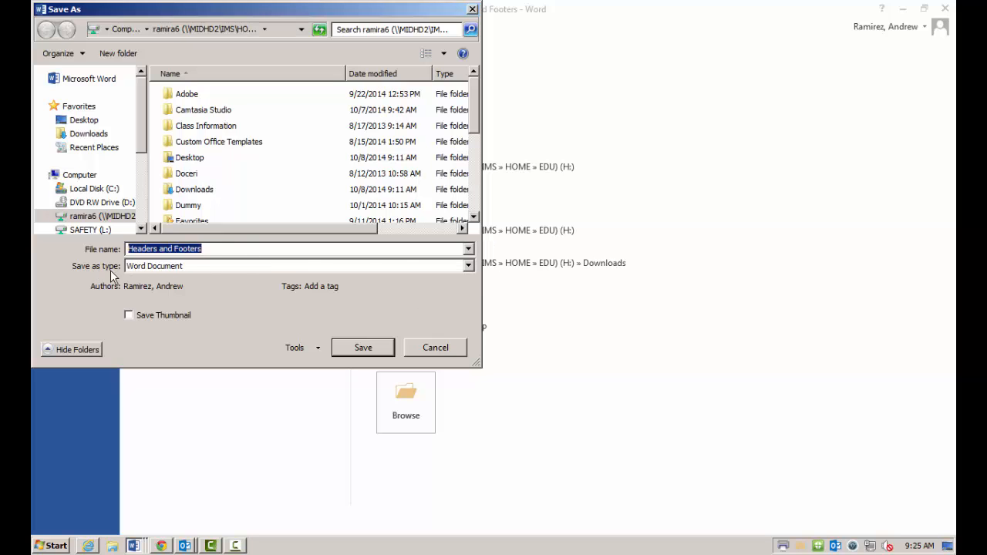
click(163, 269)
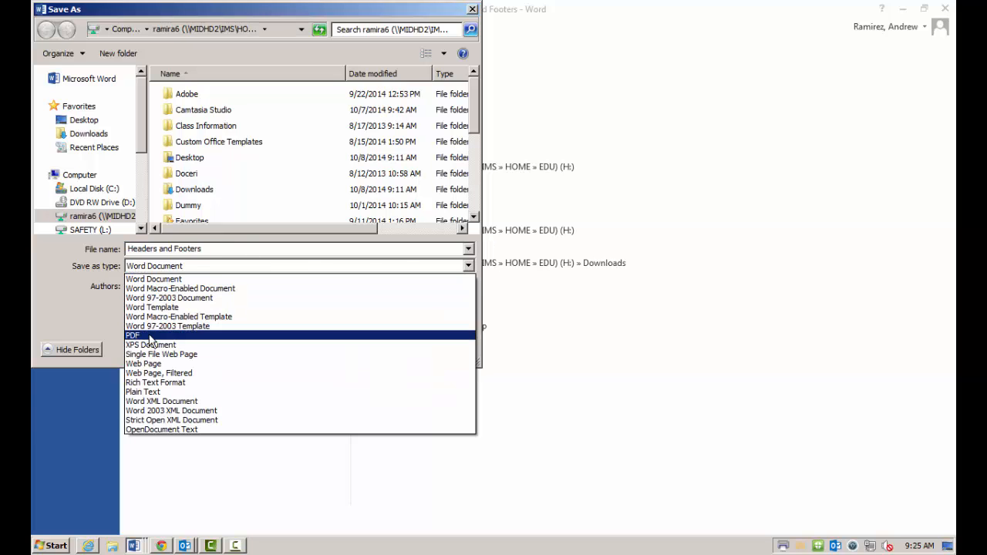
click(154, 336)
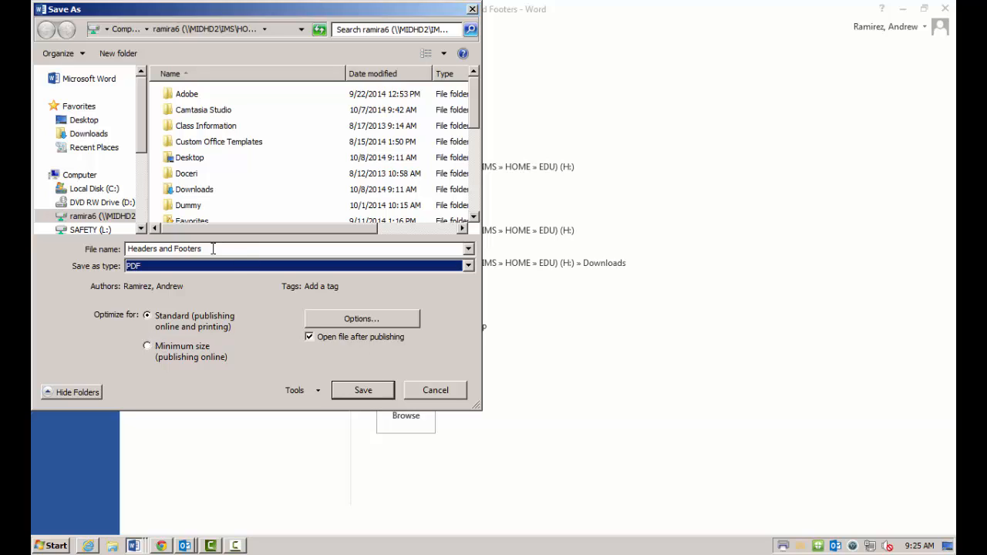
click(363, 391)
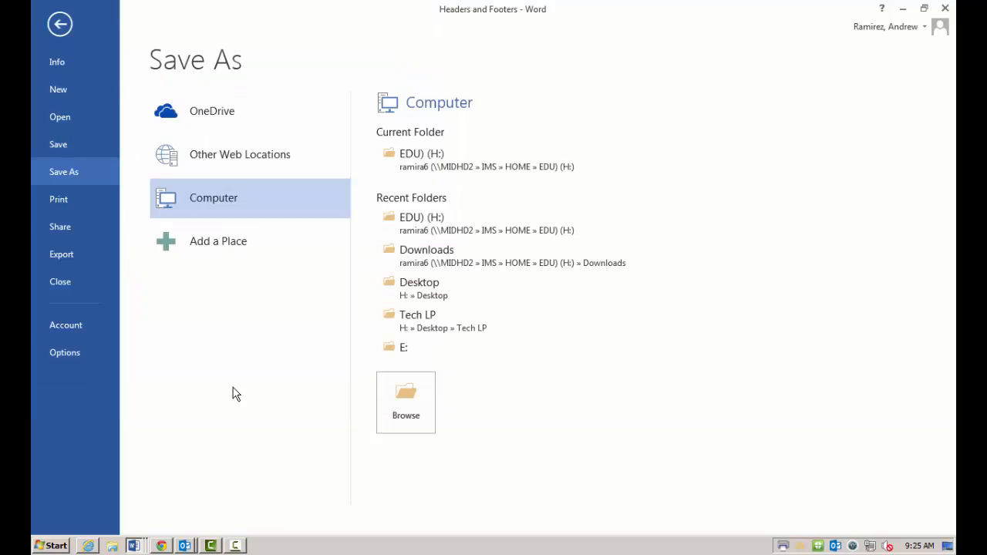
- Scroll through all four PDF pages to check the headers, footers and pumpkin watermark
scroll(525, 137, down, 15)
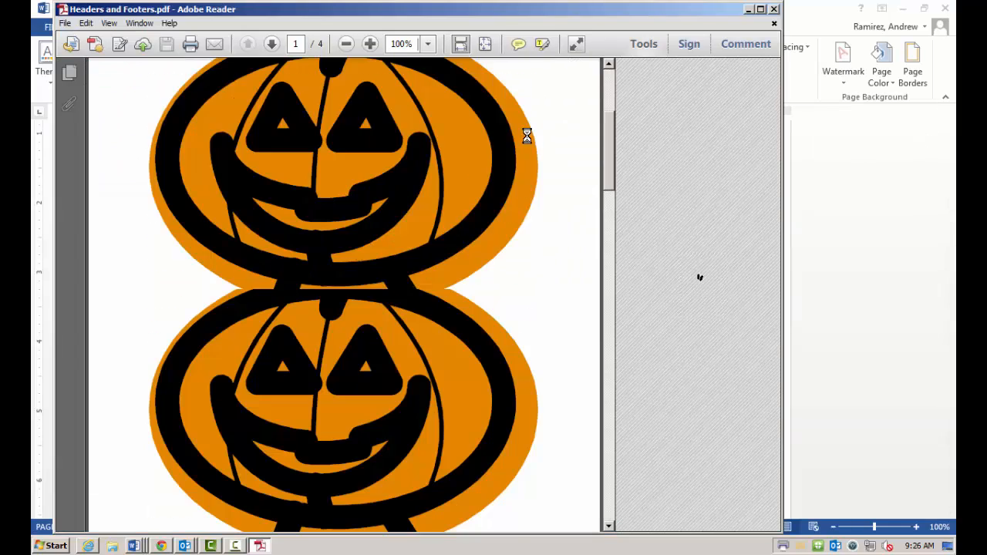
scroll(530, 138, down, 10)
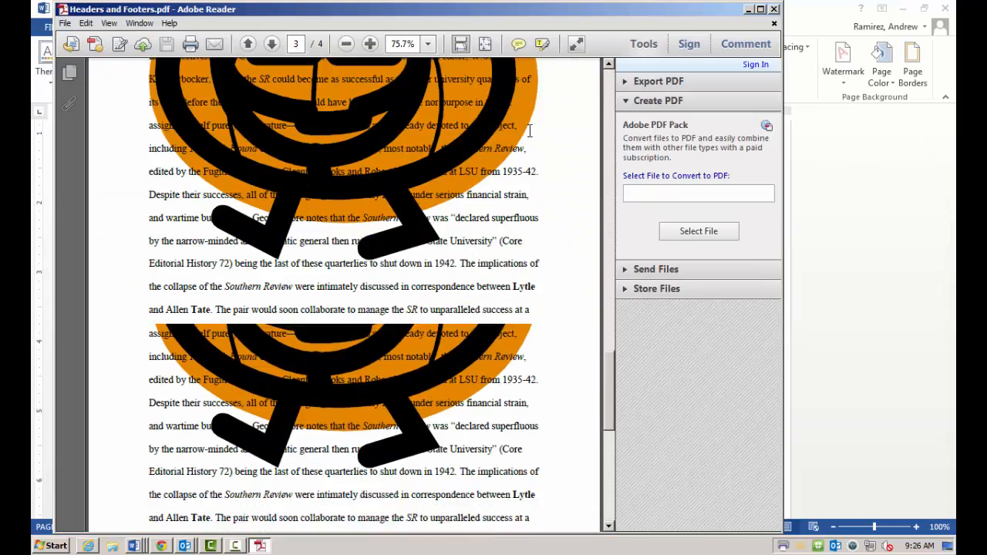
scroll(348, 268, up, 10)
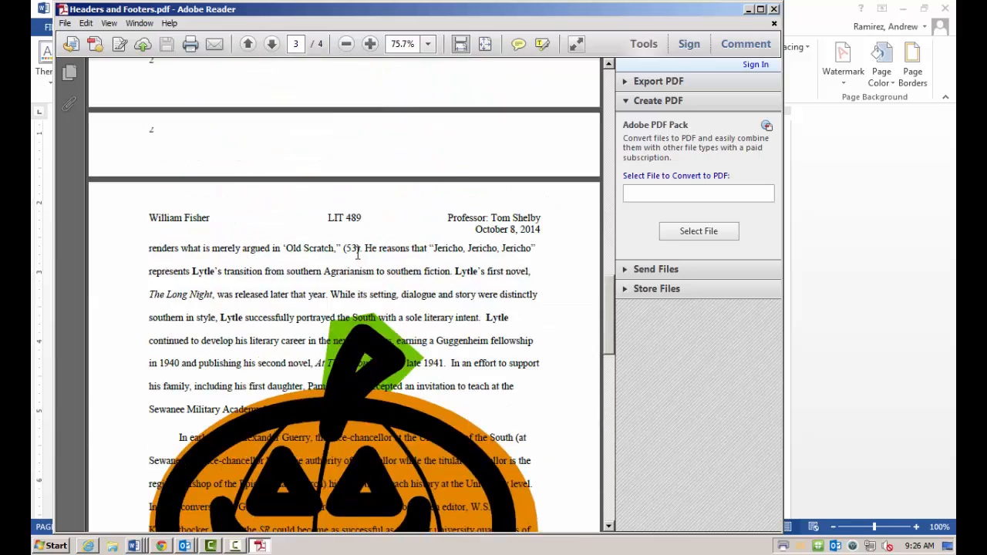
scroll(358, 262, up, 8)
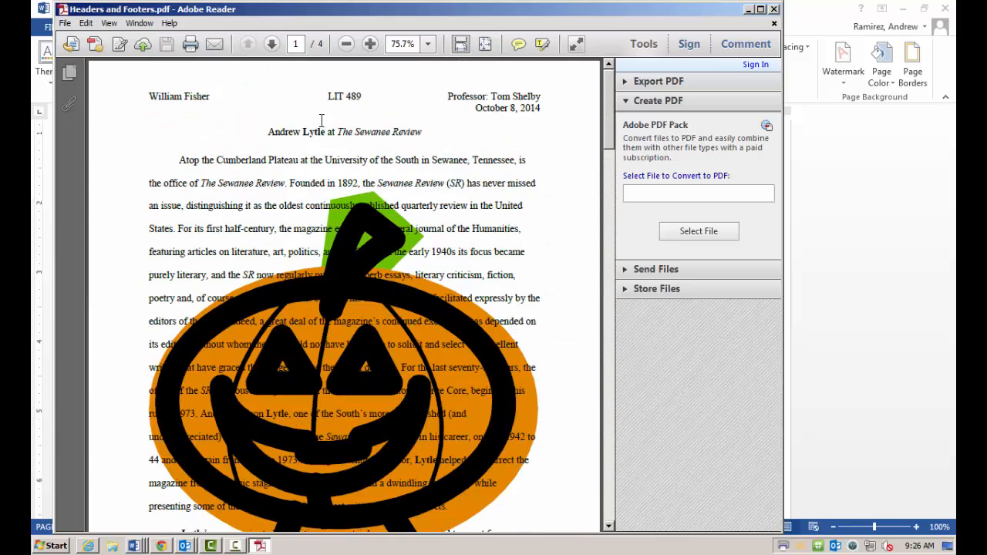
scroll(415, 209, down, 15)
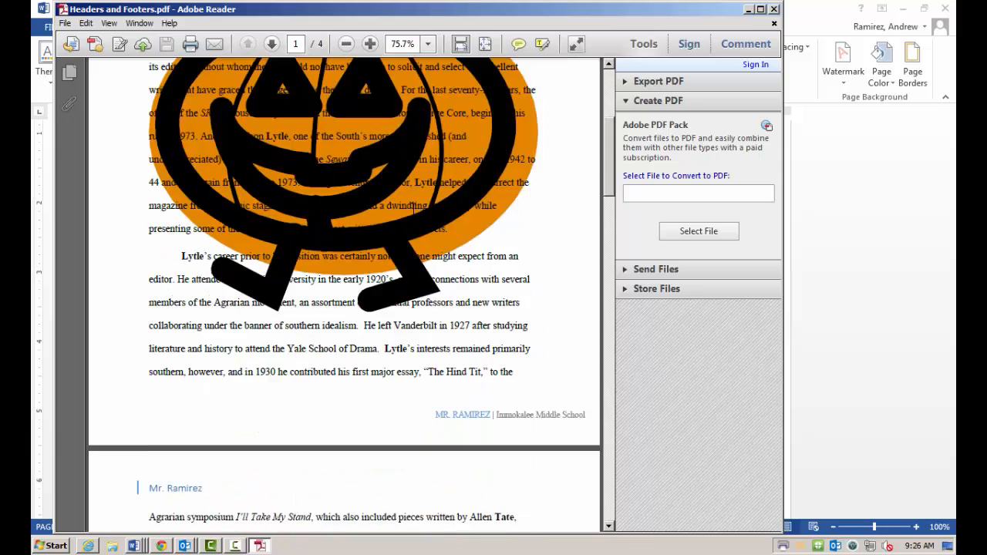
scroll(445, 242, down, 15)
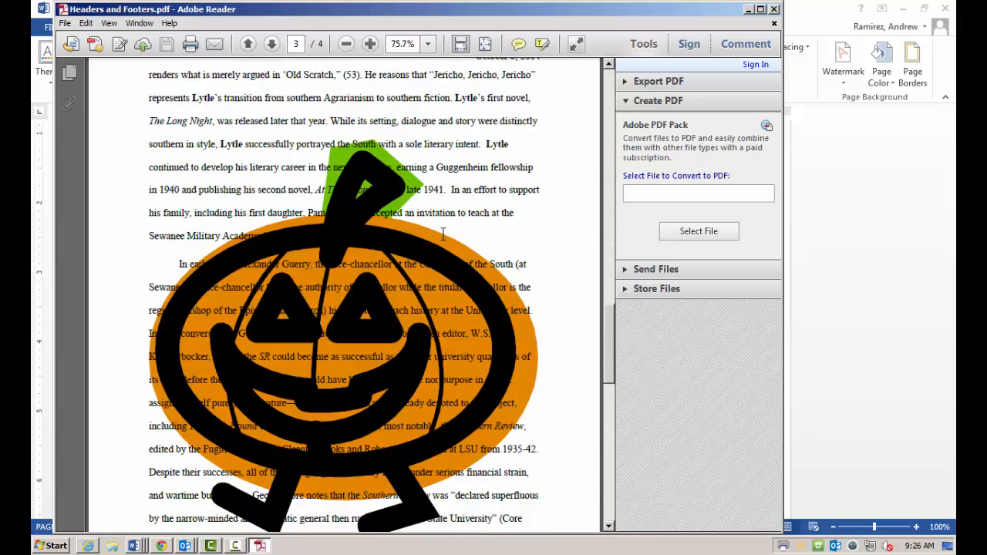
scroll(445, 226, down, 2)
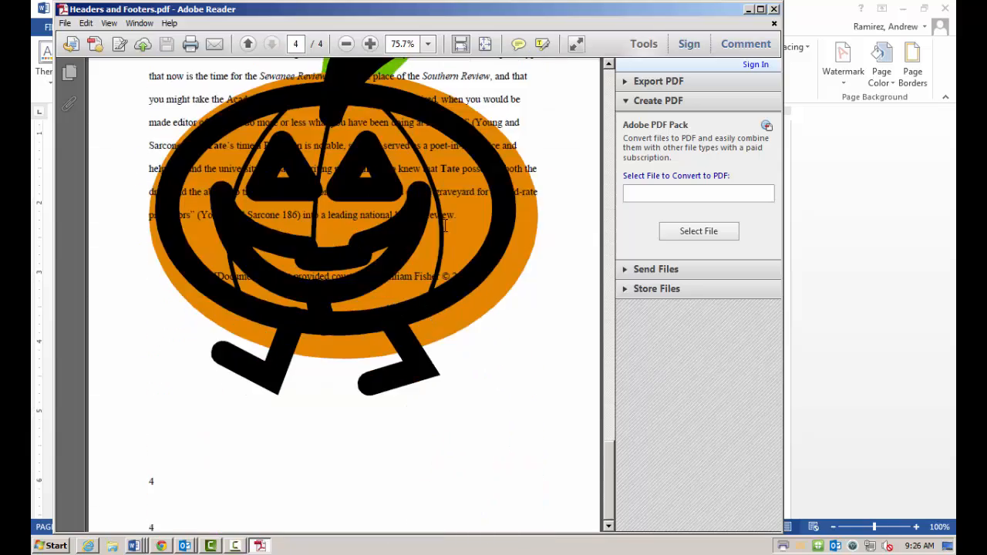
scroll(399, 357, up, 11)
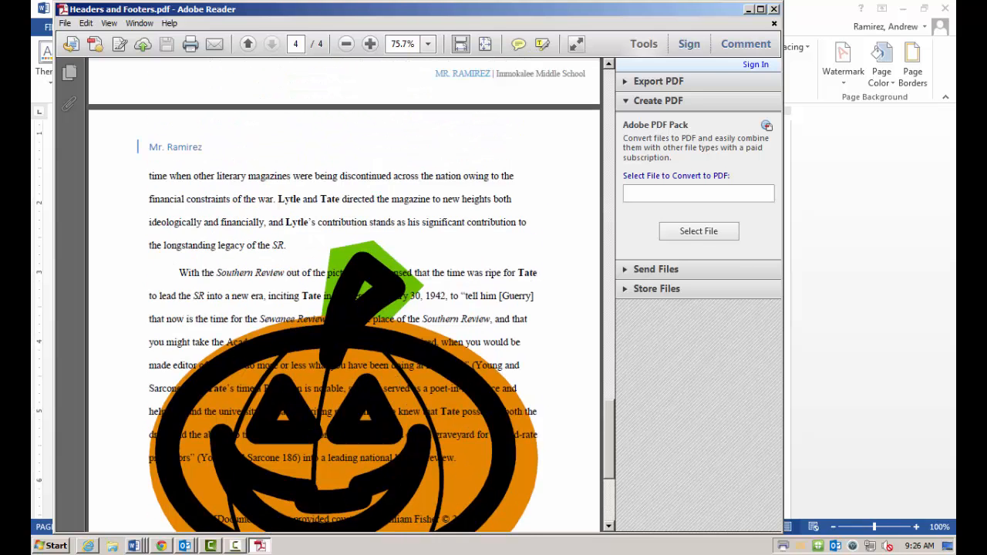
scroll(399, 355, up, 2)
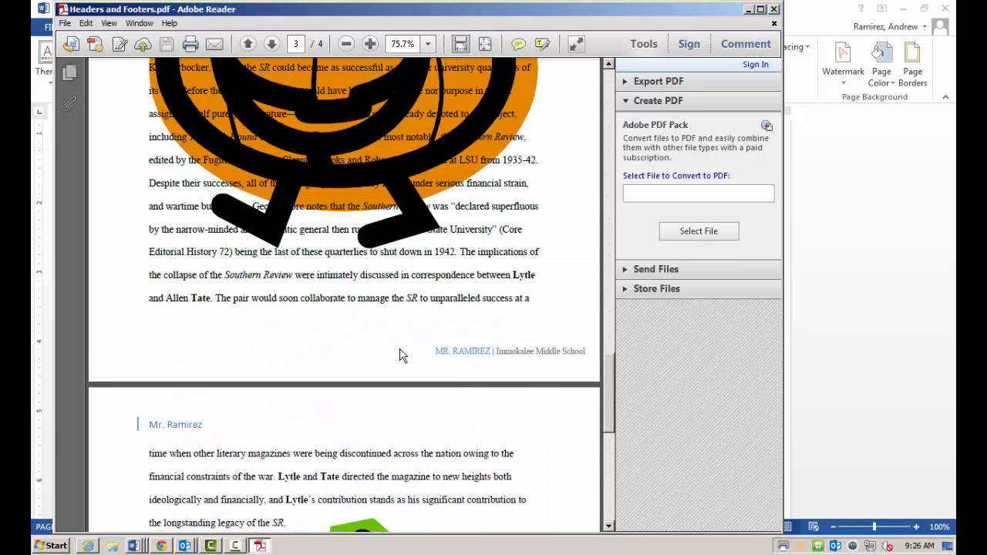
scroll(400, 356, up, 15)
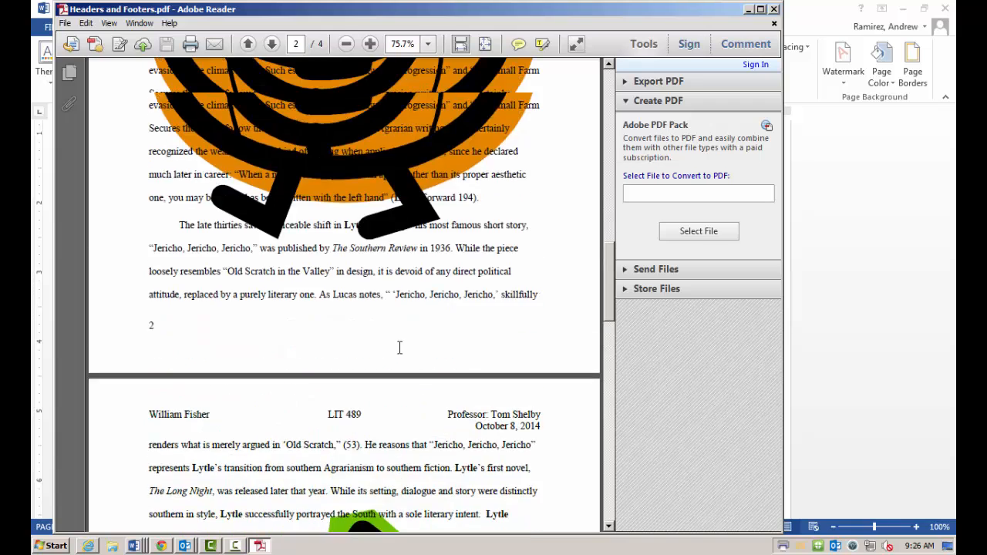
scroll(399, 347, up, 20)
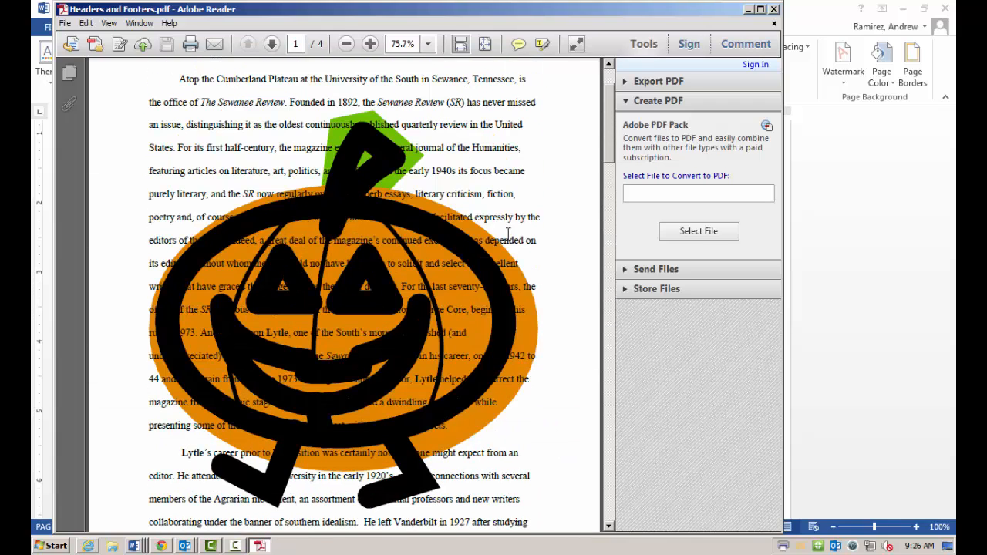